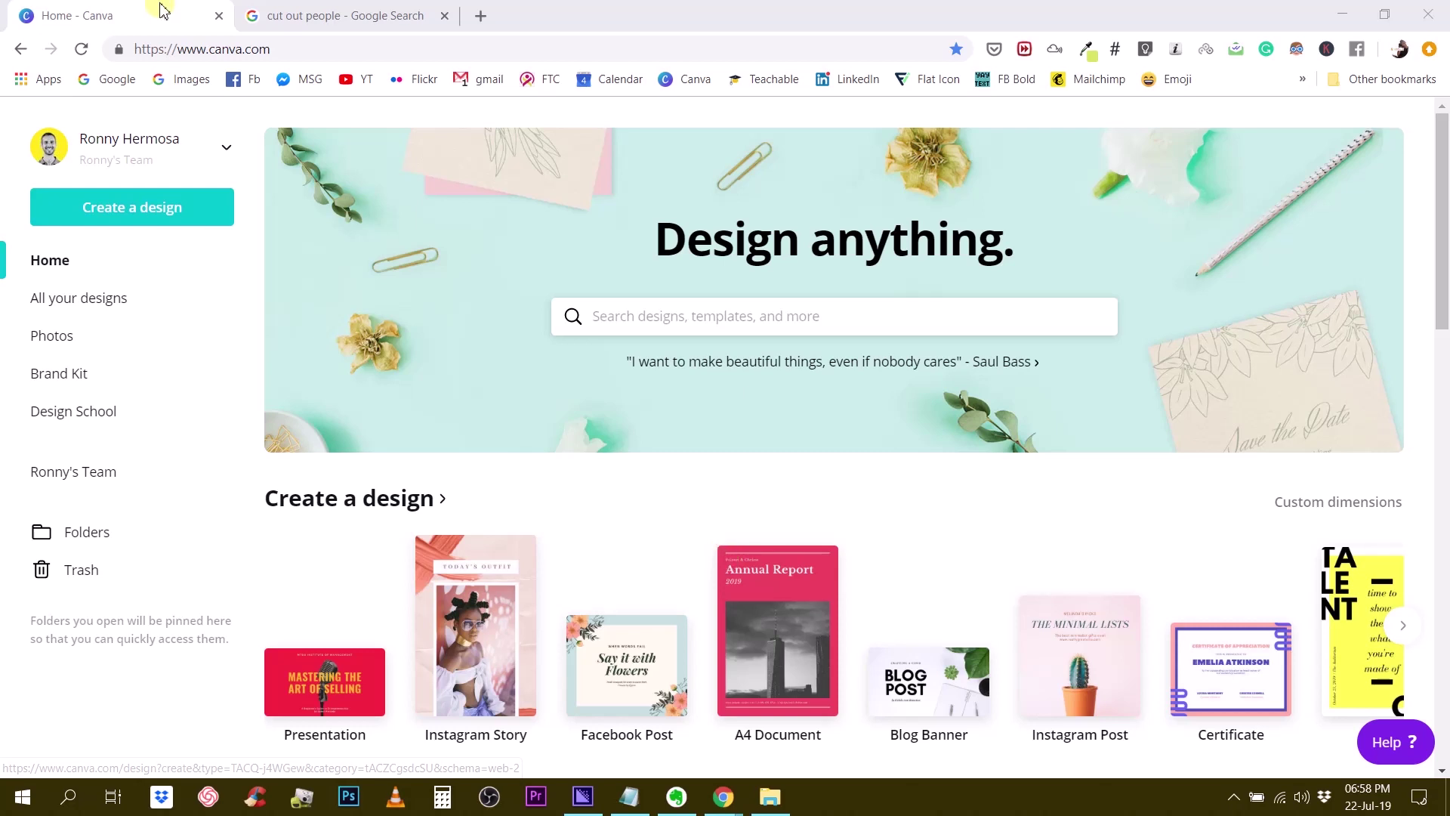
Scroll down the Canva home page to the Create a design options.
scroll(571, 555, "down", 2)
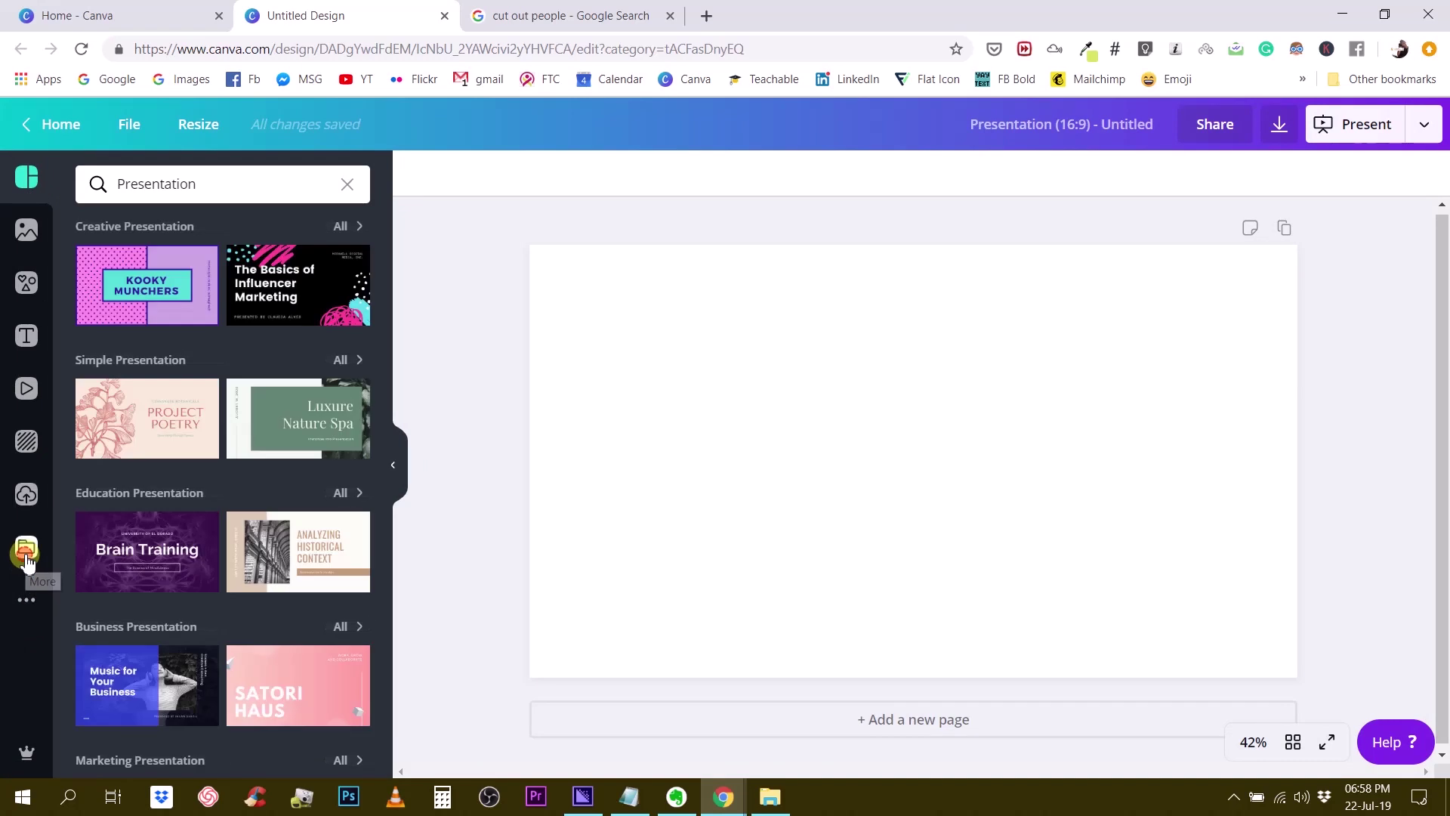
Open the background-free cut-out photos folder from Folders and show all its photos.
left_click(27, 558)
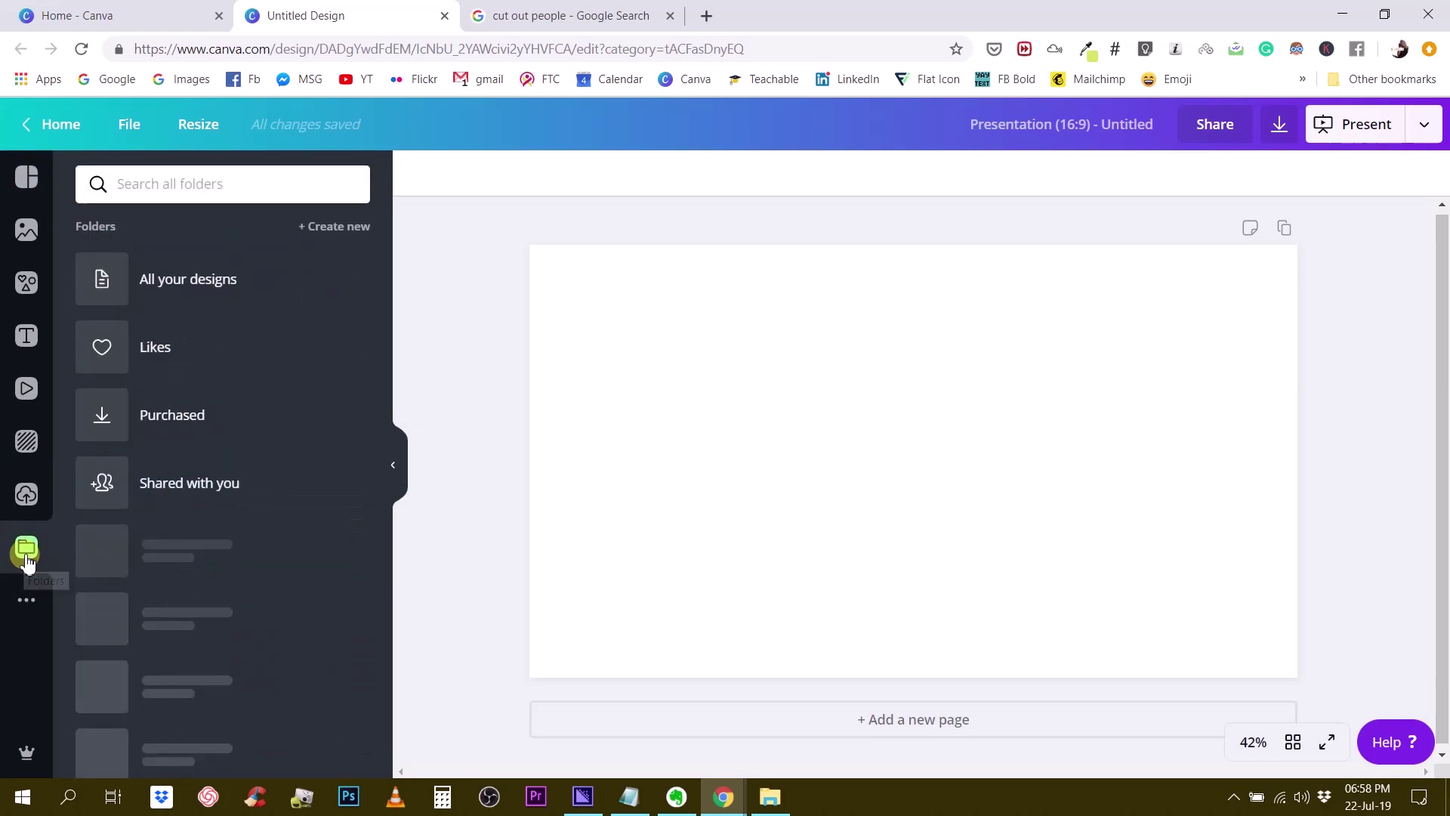
scroll(142, 637, "down", 6)
scroll(145, 642, "down", 3)
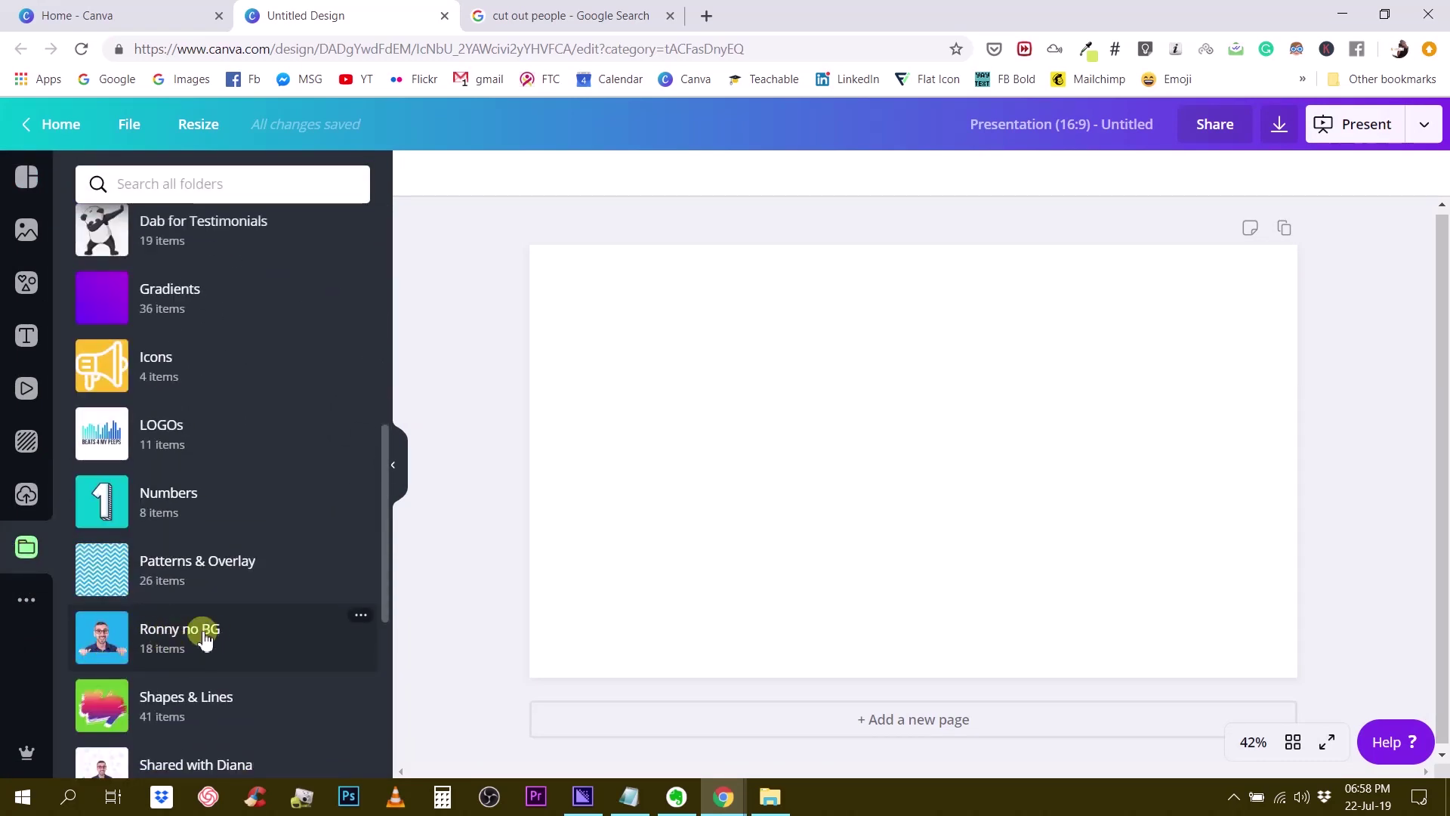
left_click(179, 640)
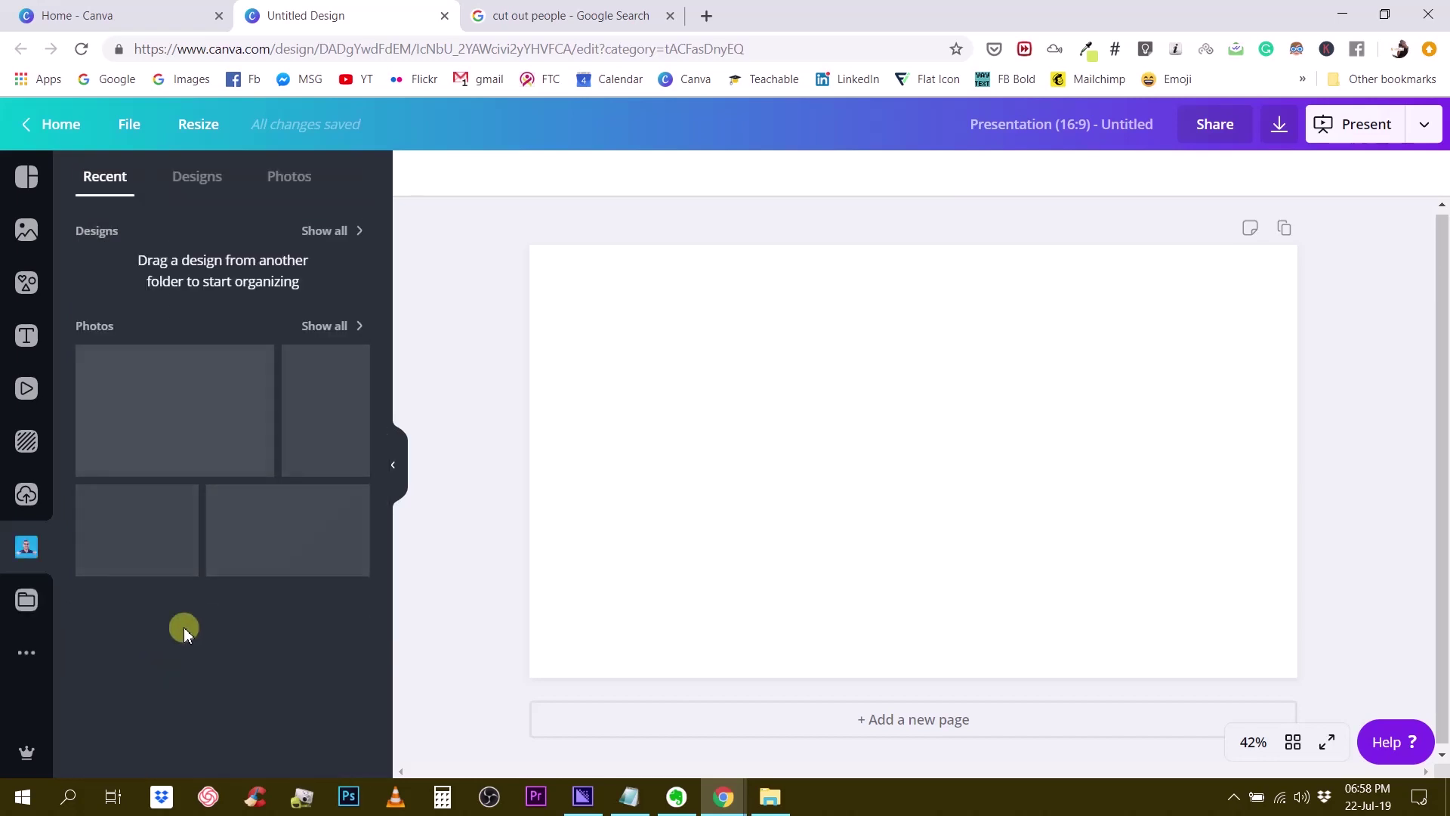
left_click(324, 326)
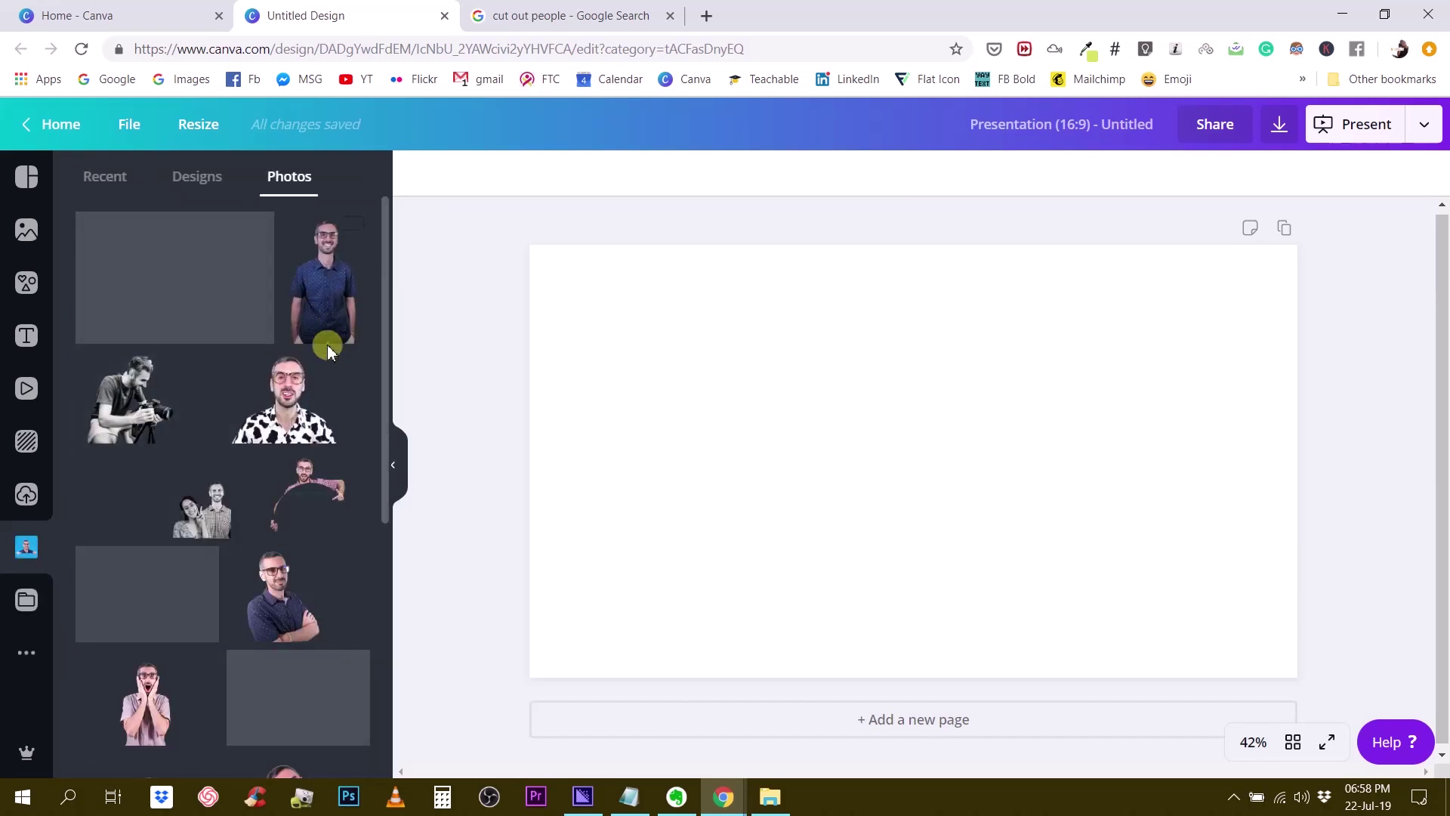
scroll(370, 412, "down", 3)
scroll(371, 418, "down", 3)
Fill the blank slide's background with the red swatch.
left_click(887, 338)
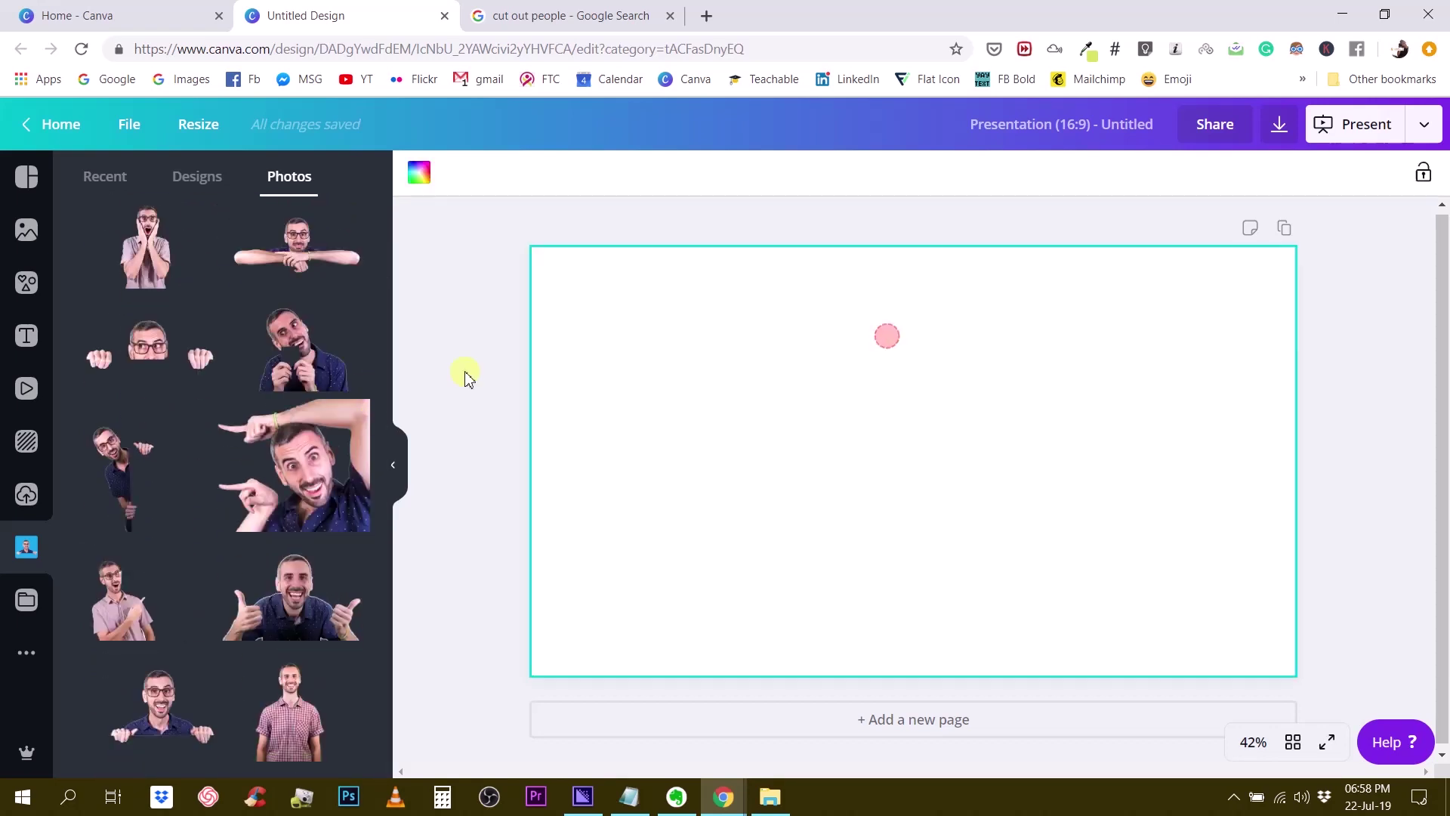
left_click(419, 172)
left_click(201, 478)
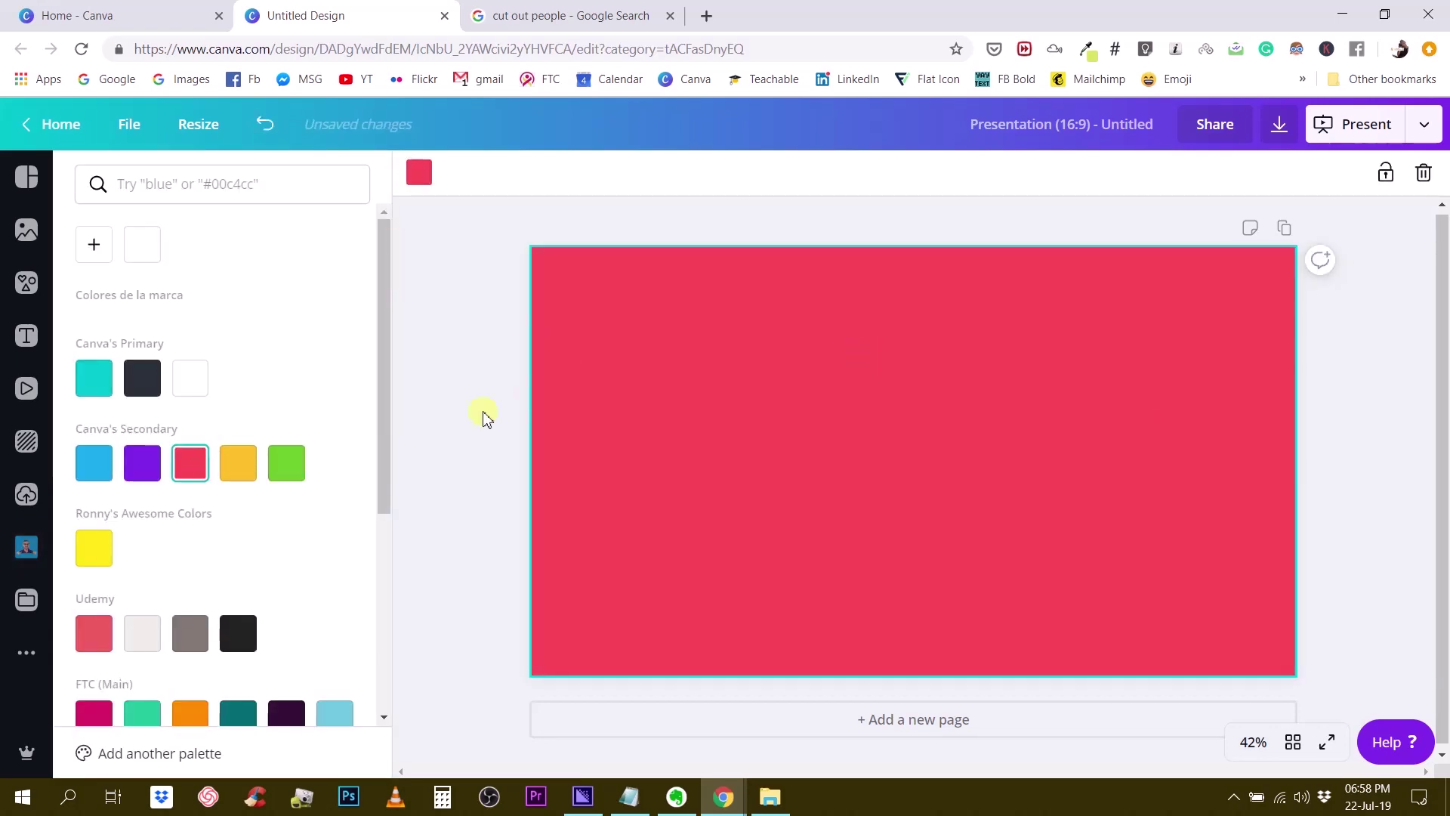
left_click(421, 431)
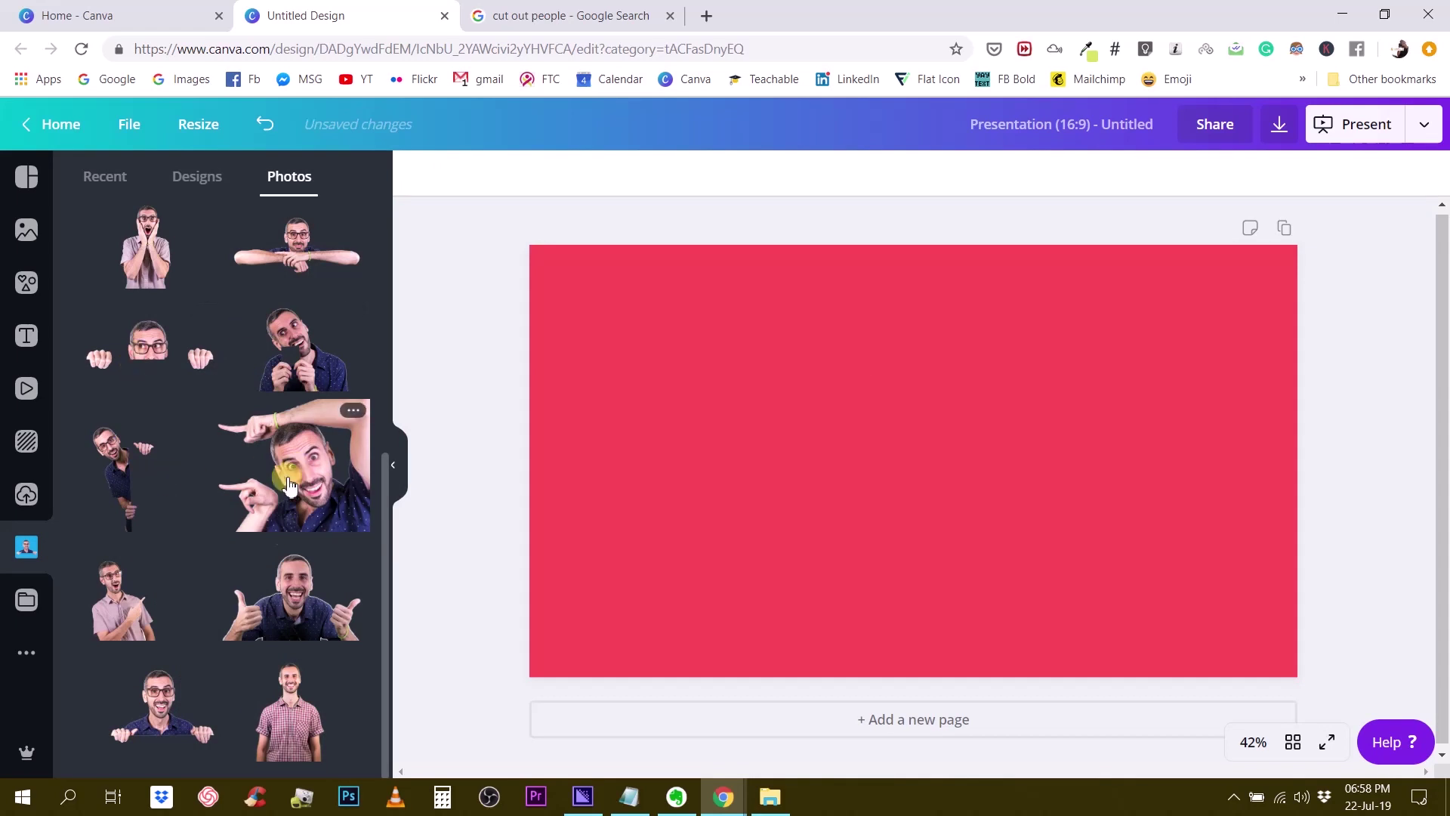
Add the pink-shirt pointing man and the enlarged close-up pointing photo, arranged on the slide.
left_click(156, 600)
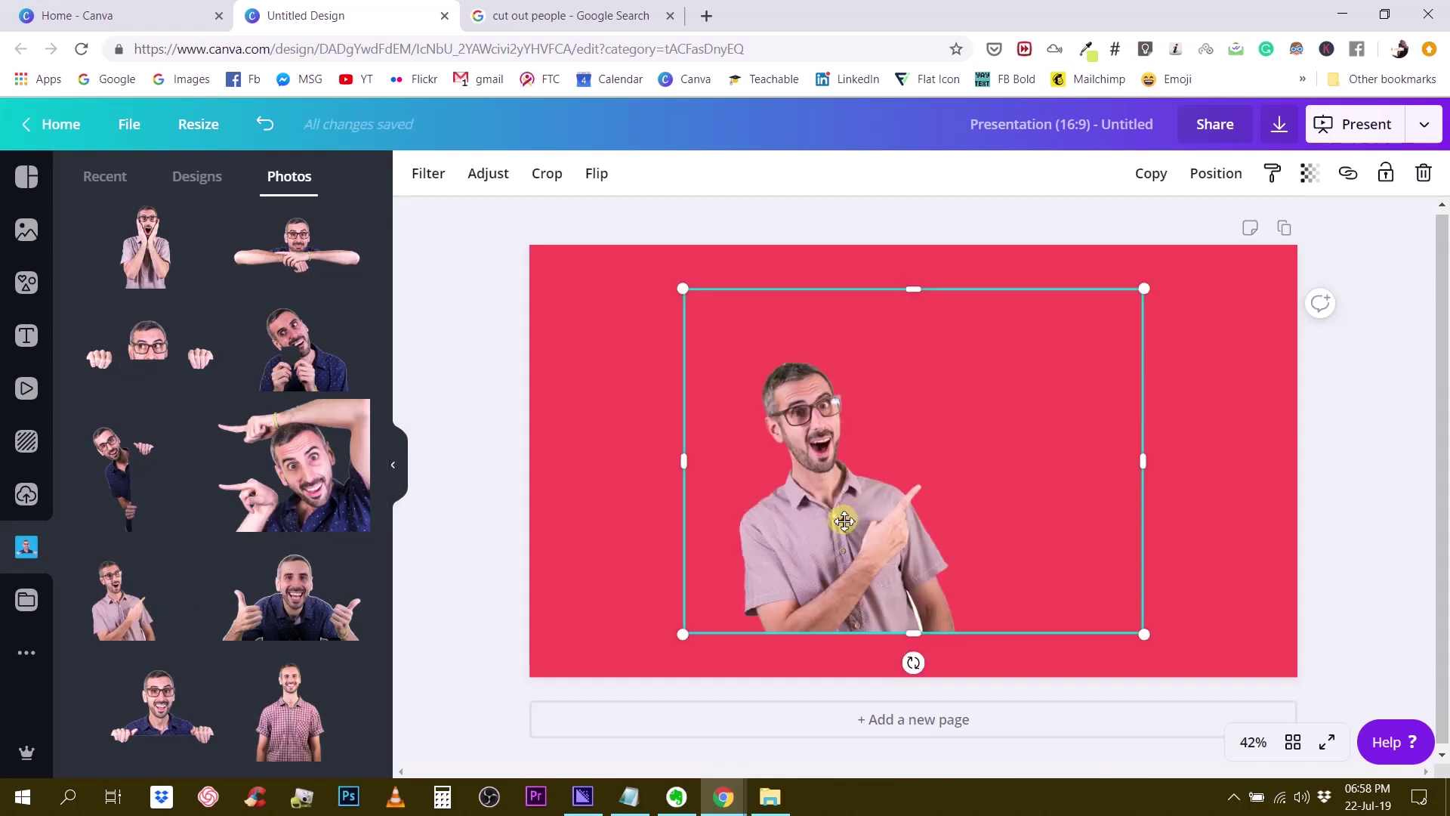
left_click_drag(841, 525, 750, 569)
left_click(356, 497)
left_click_drag(1023, 493, 1189, 540)
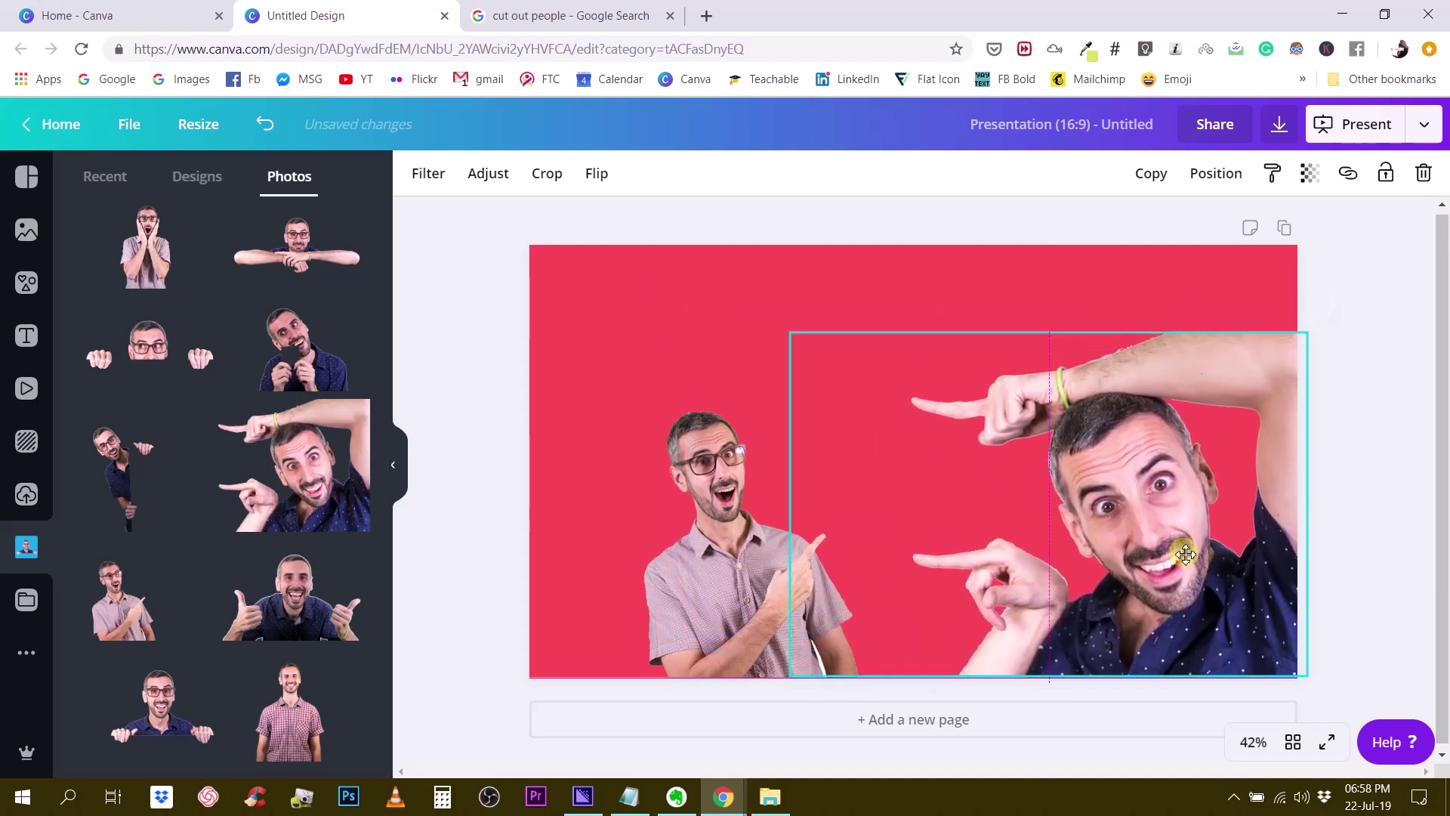
left_click(1414, 406)
left_click(1101, 405)
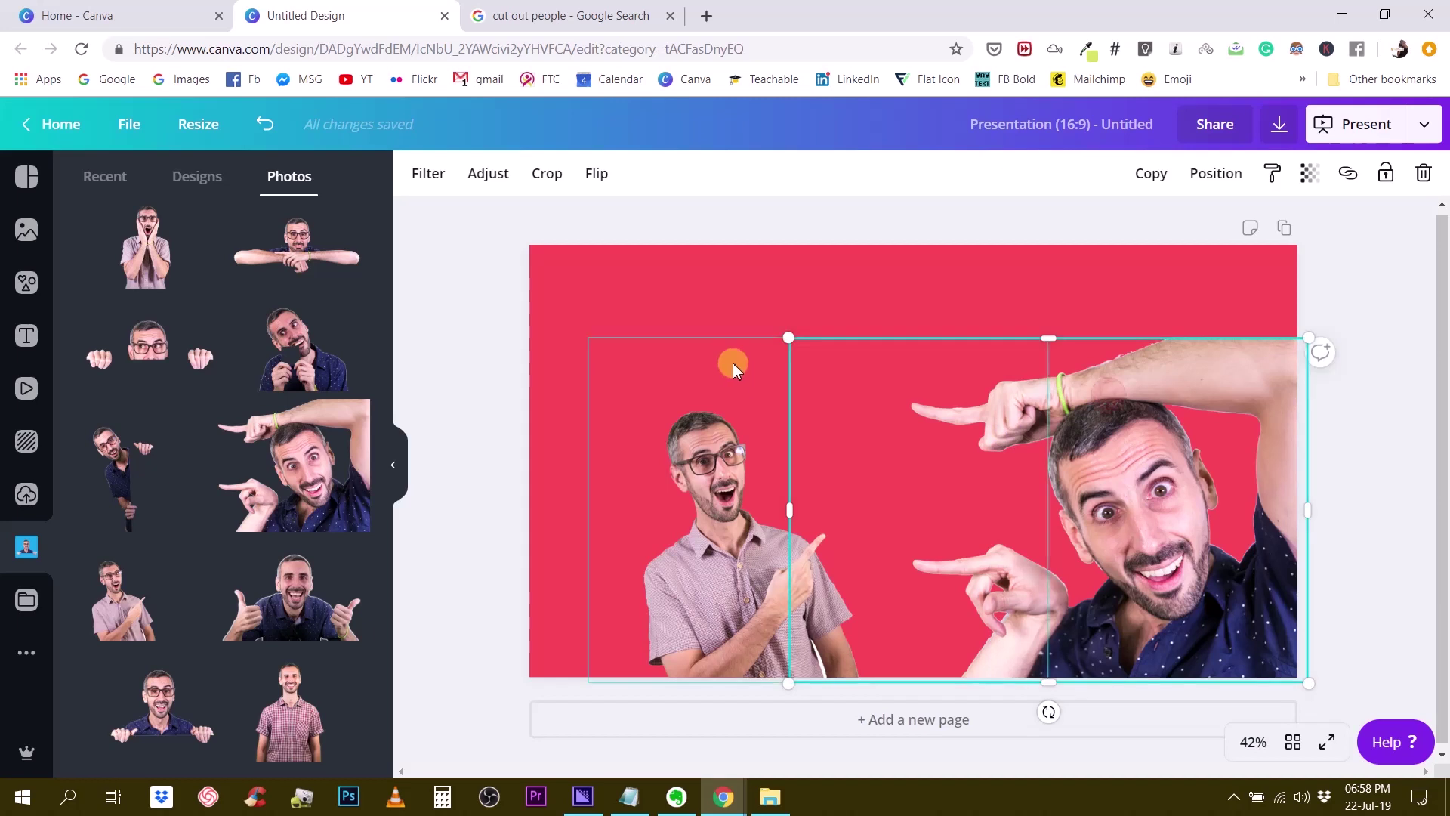
left_click_drag(788, 335, 632, 259)
left_click(1350, 401)
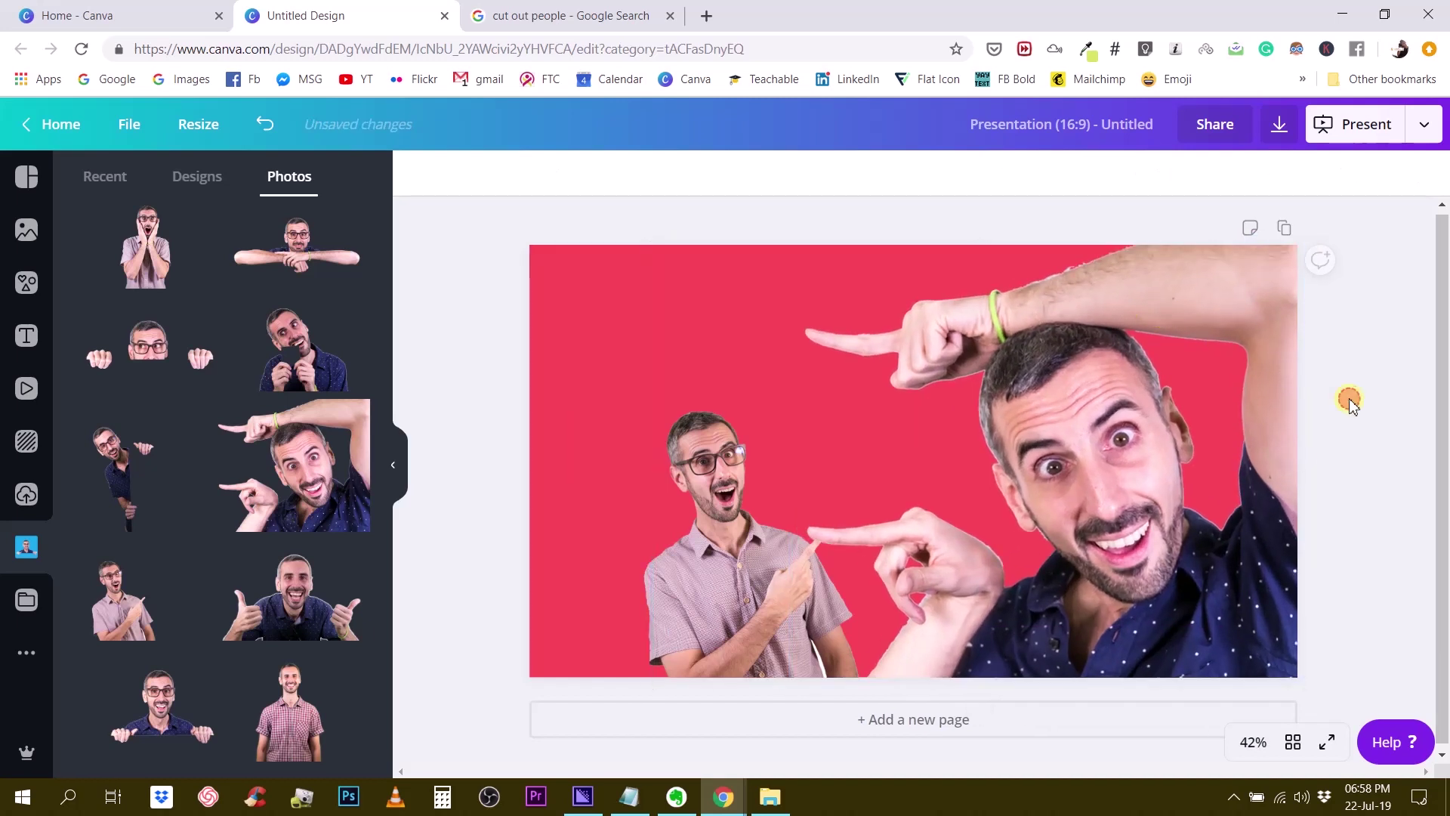
Delete both the close-up photo and the pink-shirt photo from the slide.
left_click(1167, 490)
key("Delete")
left_click(772, 587)
key("Delete")
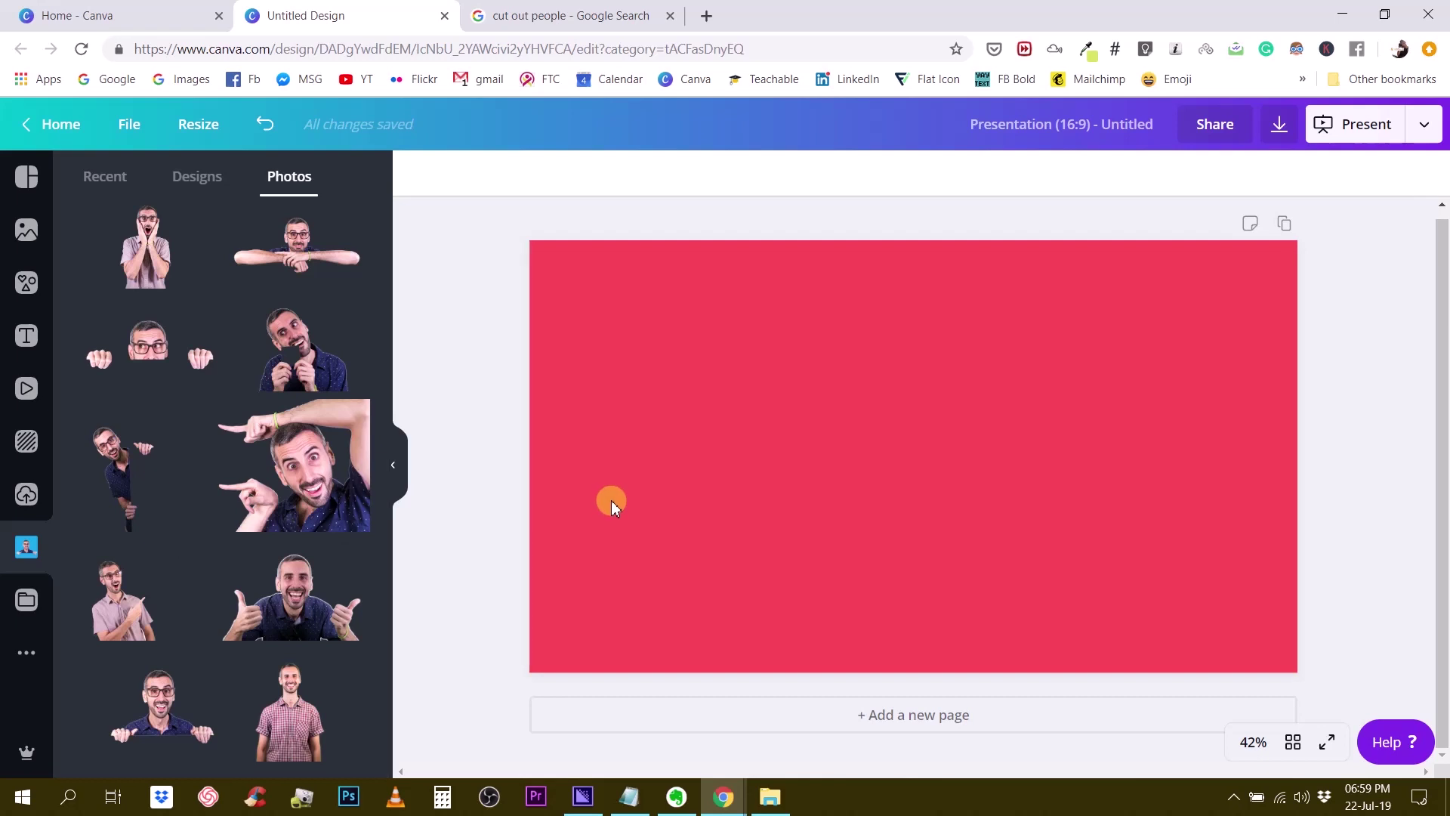
Switch to the 'cut out people' image results and scroll through the cut-out photos.
left_click(570, 16)
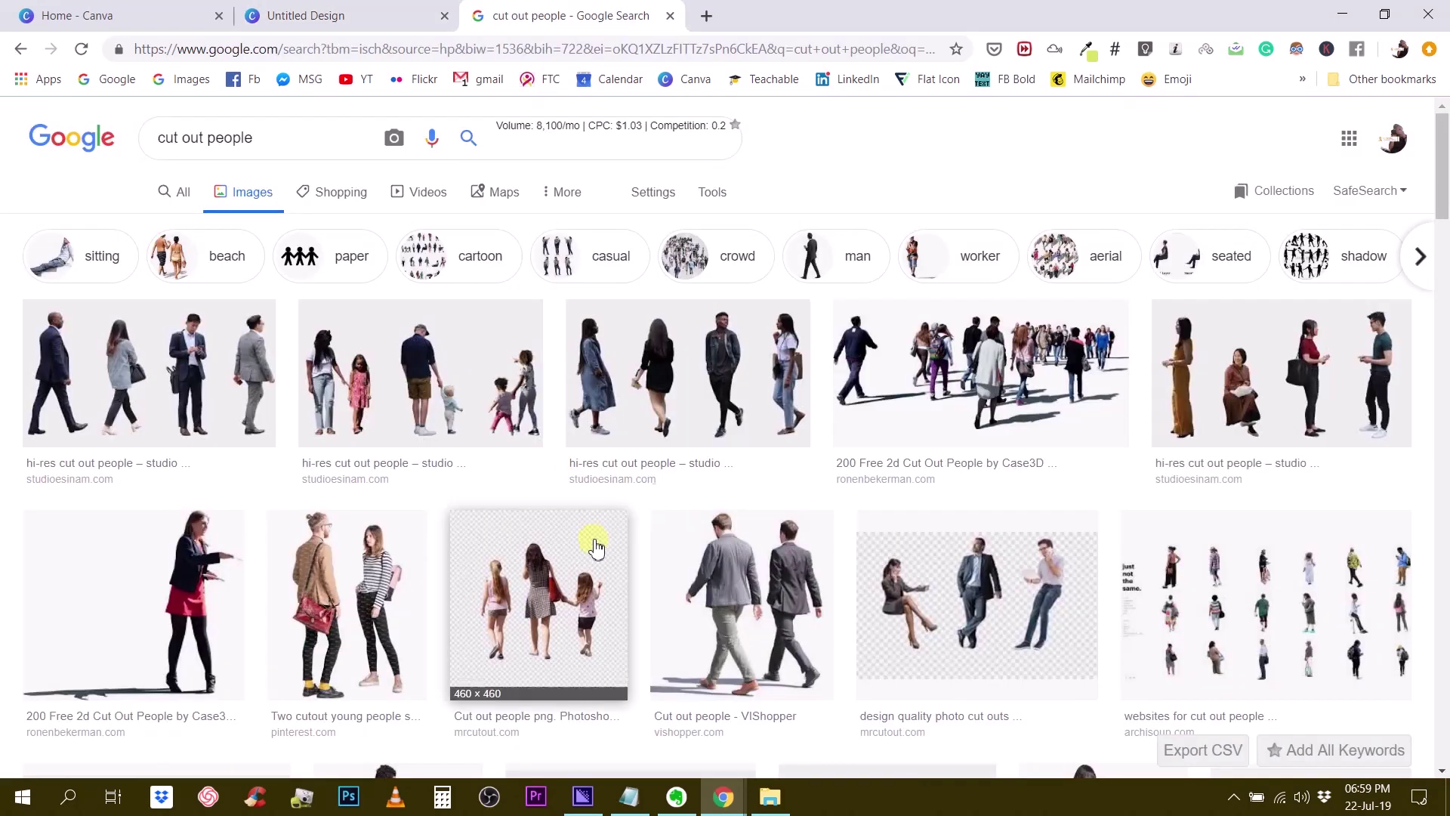
scroll(596, 547, "down", 5)
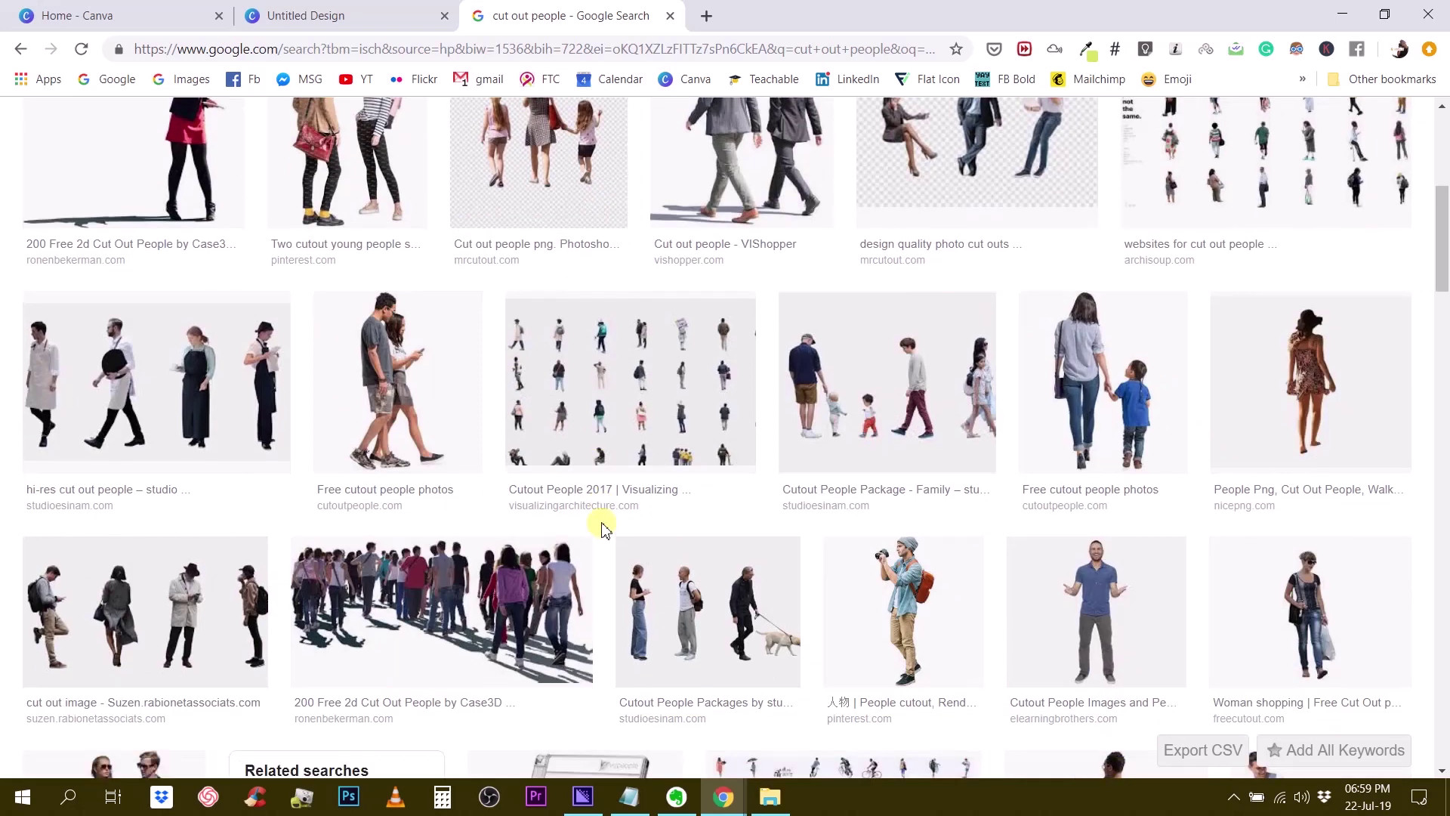
scroll(602, 526, "down", 4)
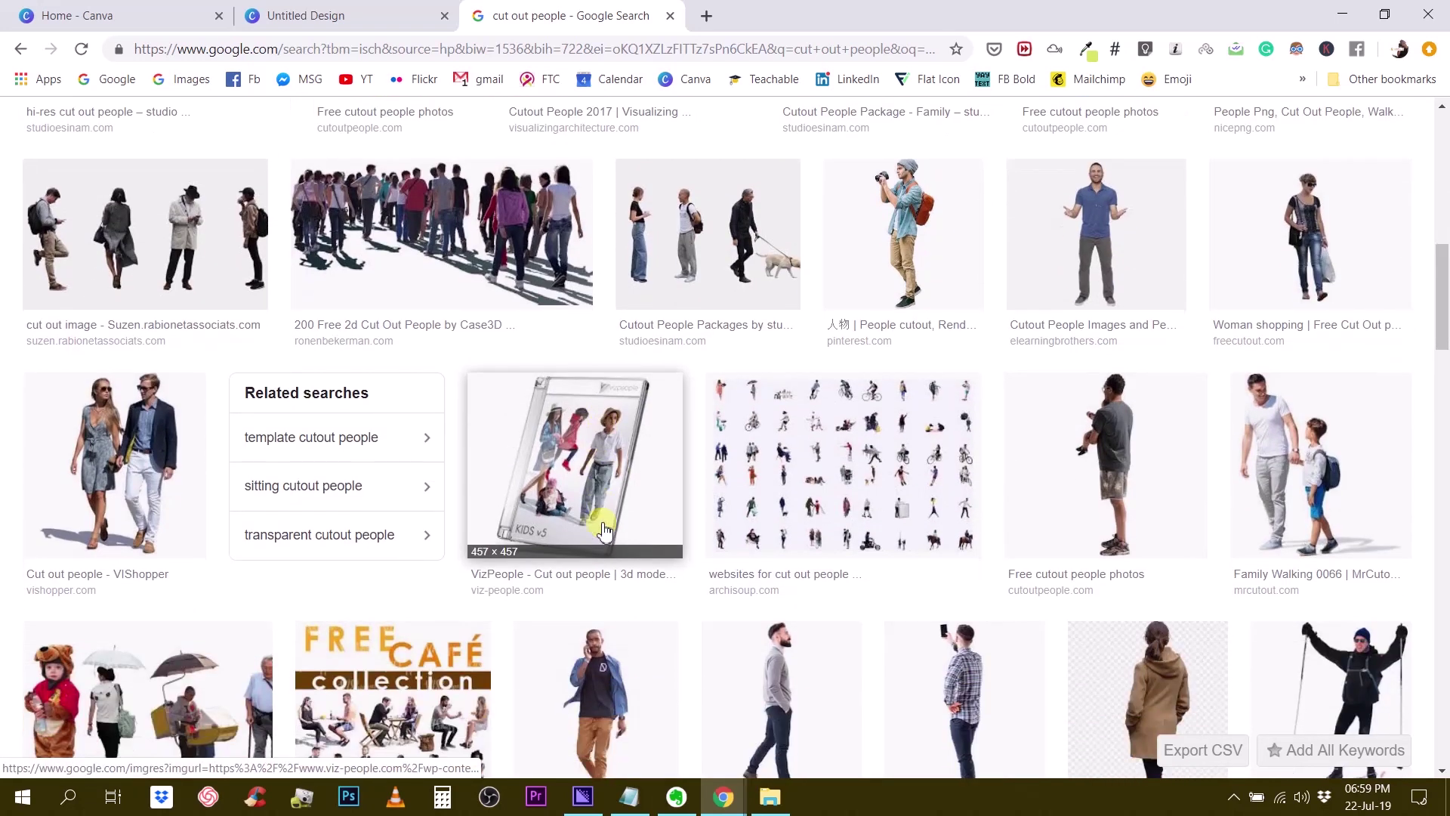
scroll(604, 529, "down", 3)
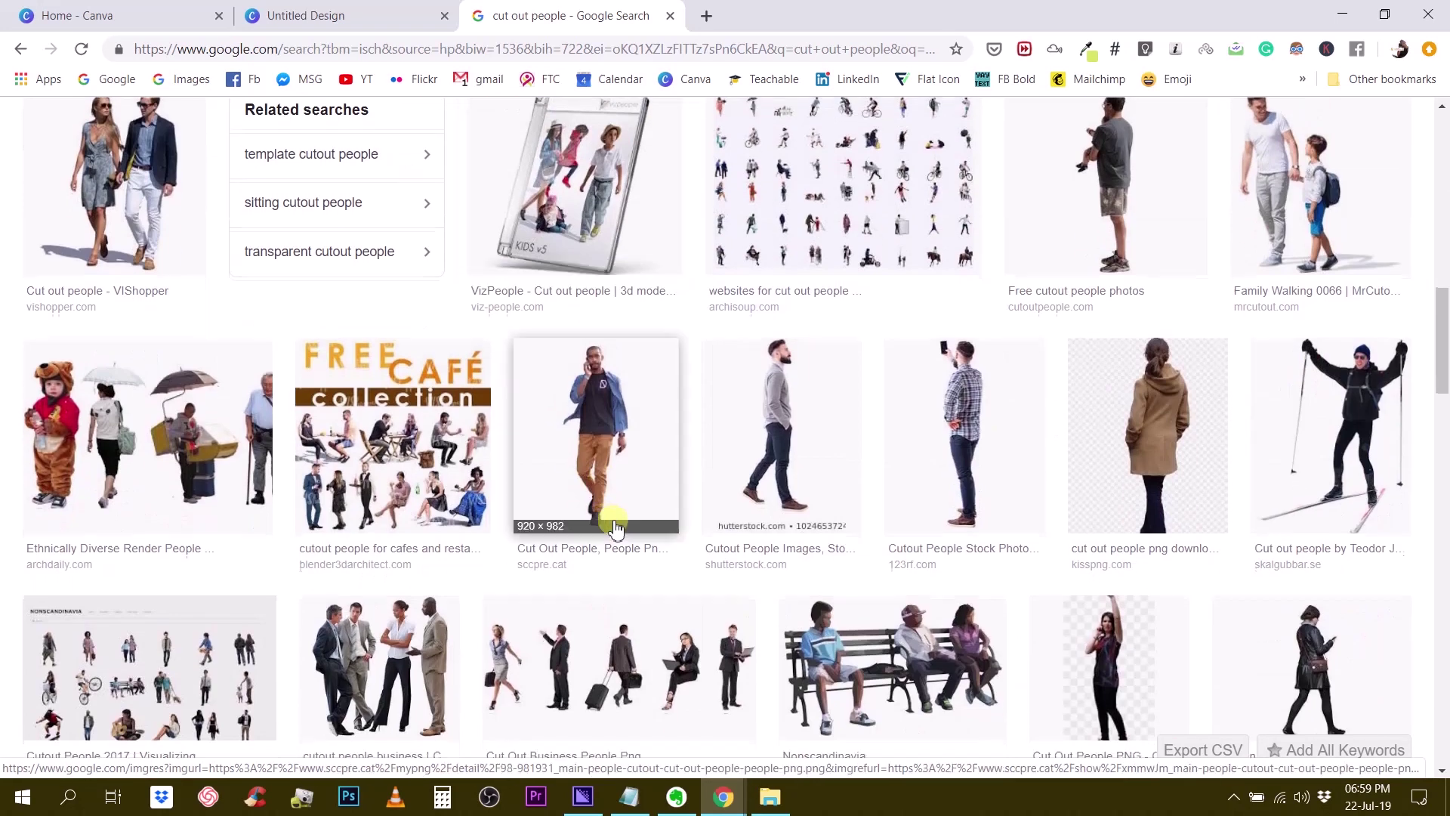
scroll(740, 430, "down", 2)
scroll(172, 623, "down", 2)
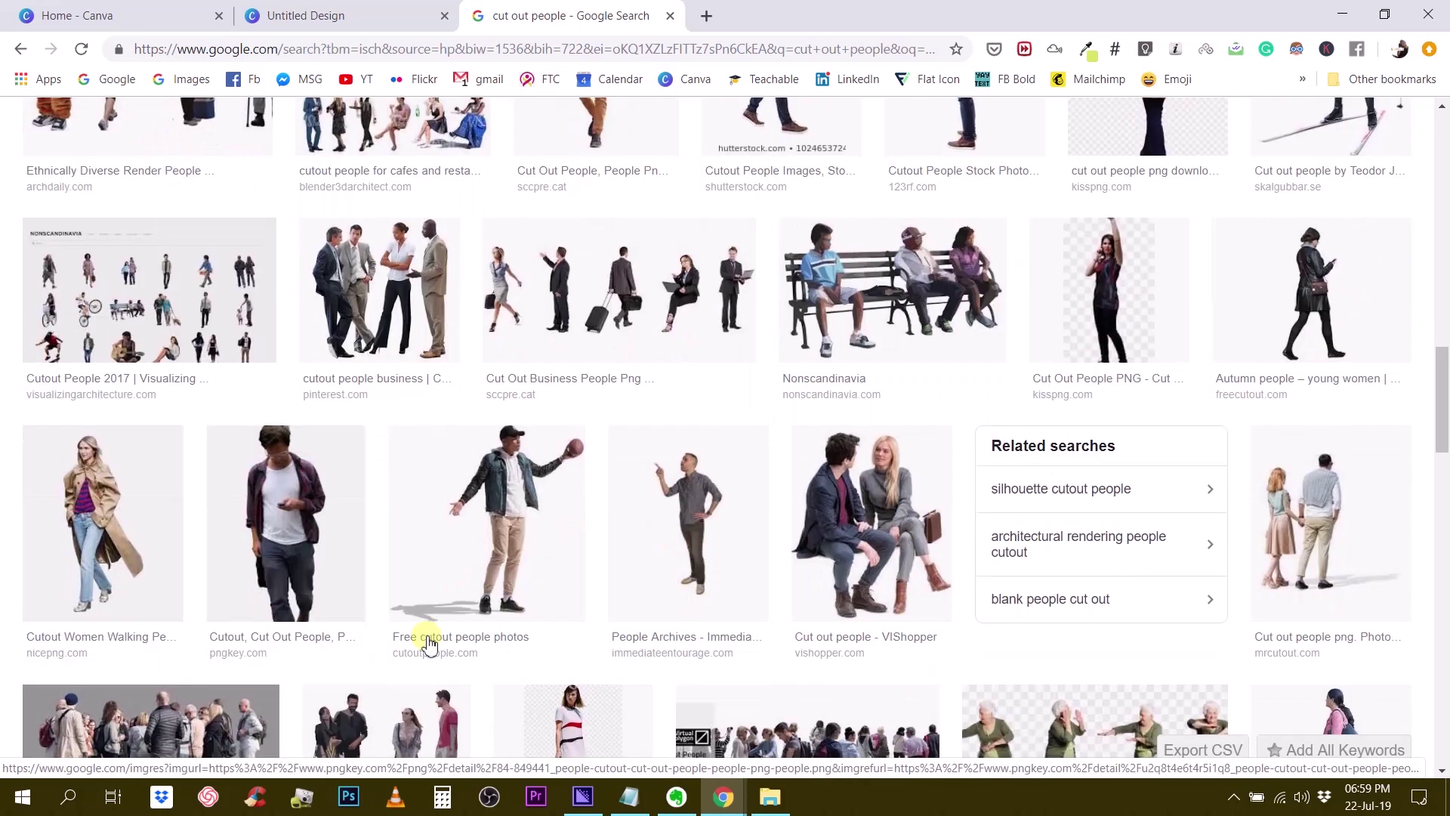
scroll(1257, 586, "down", 3)
scroll(944, 591, "up", 15)
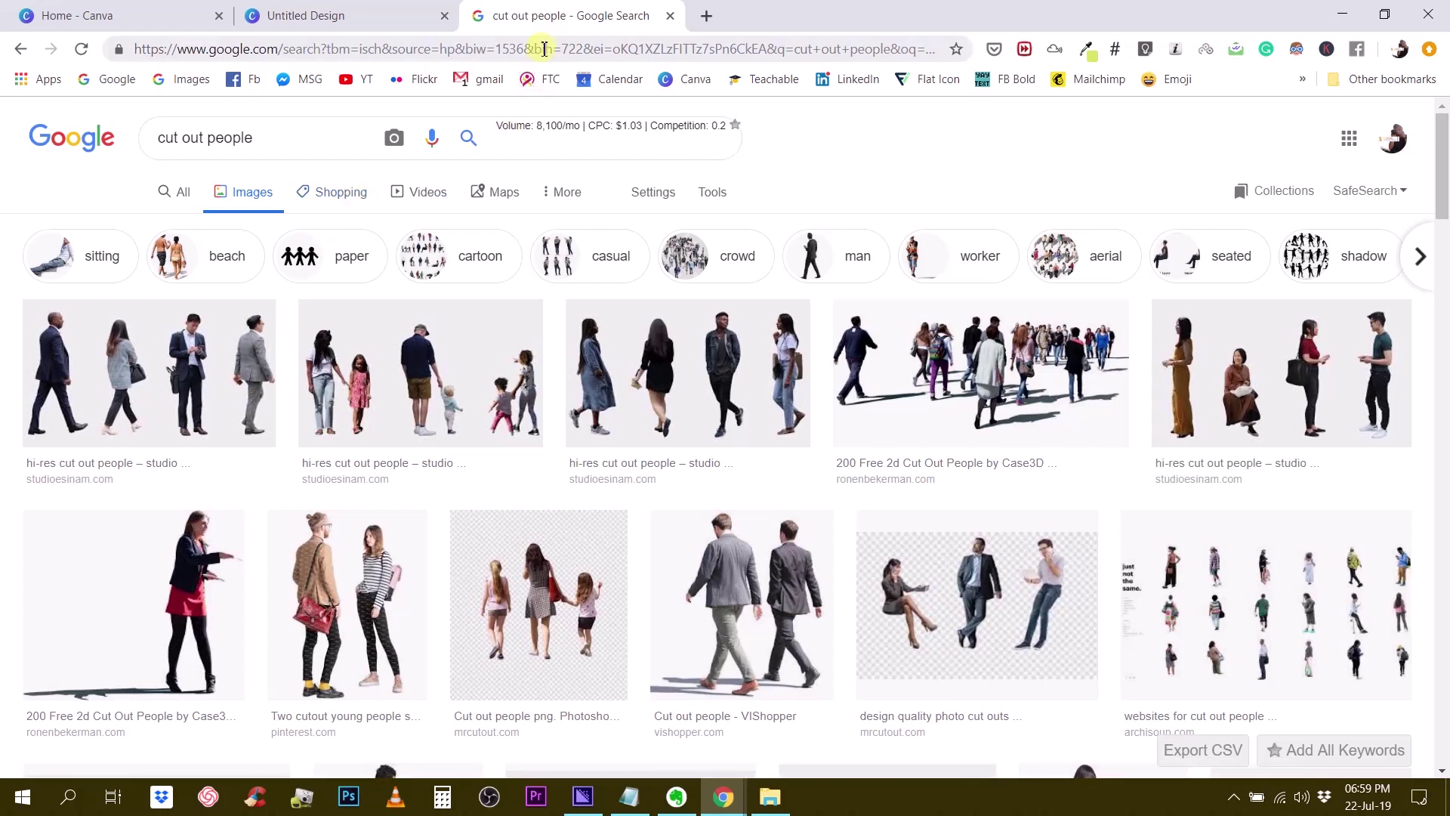
From the Google home page, search 'remove.gb' to get the remove.bg results.
left_click(91, 139)
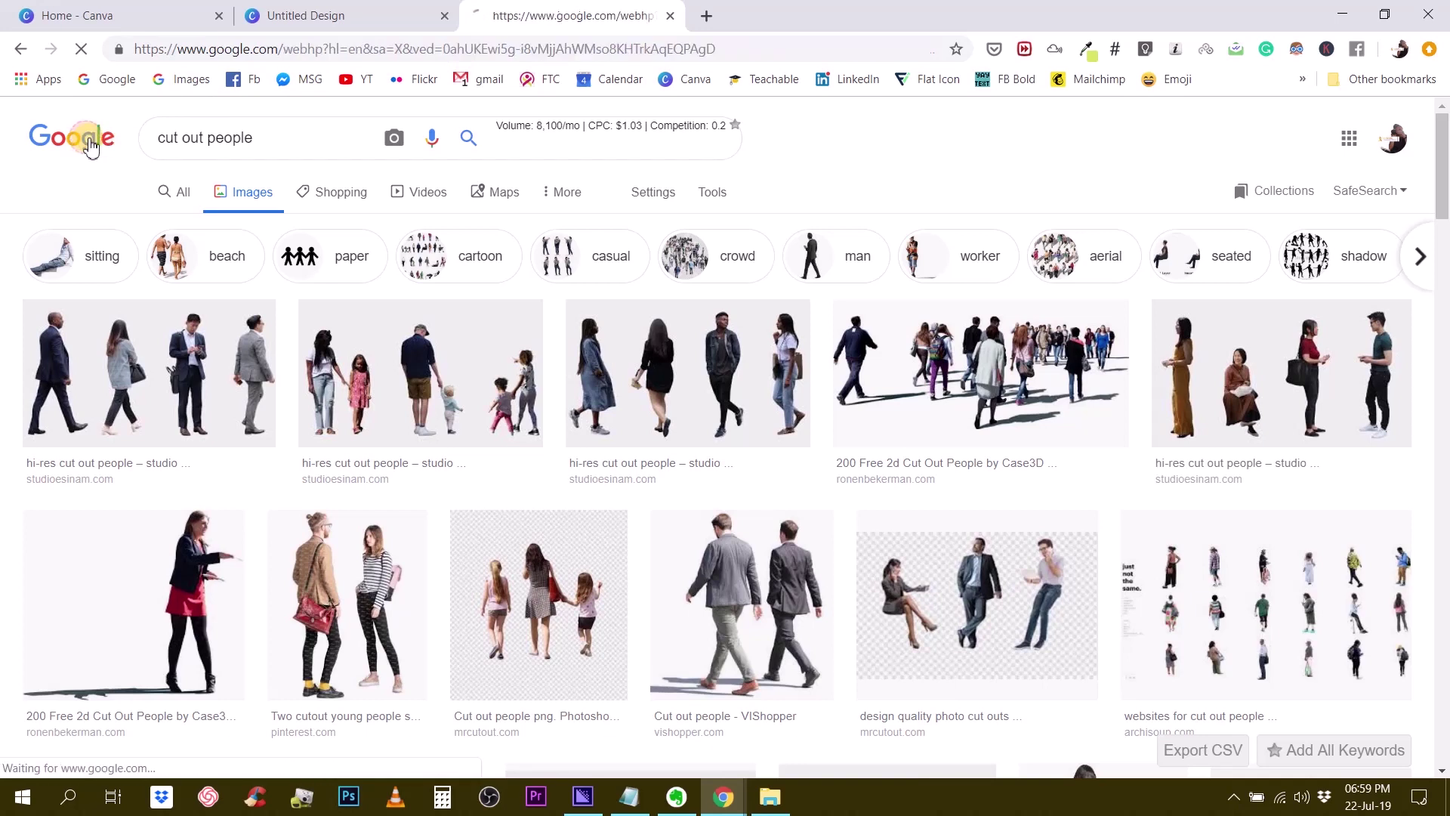
left_click(547, 421)
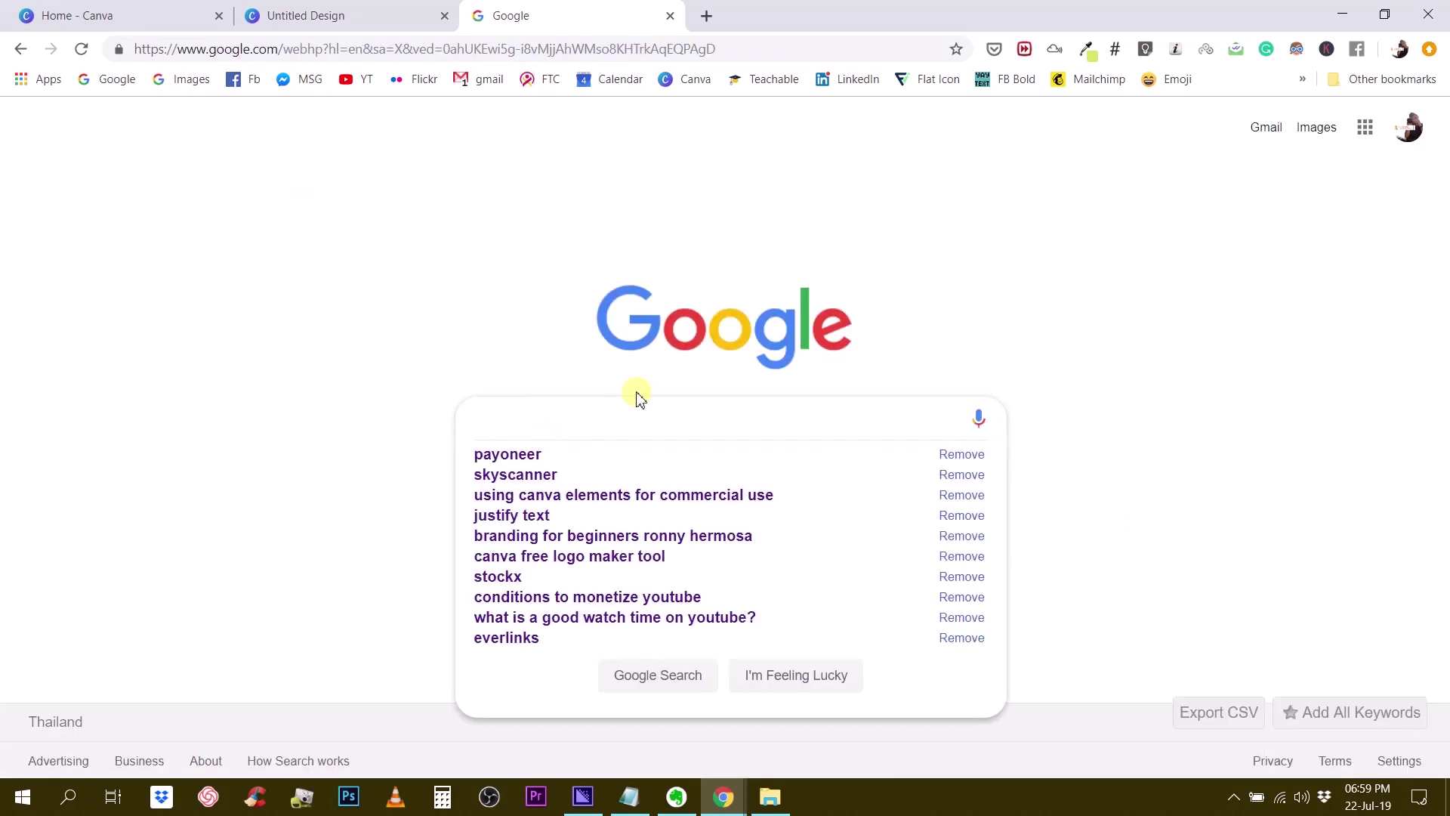
type("remove.")
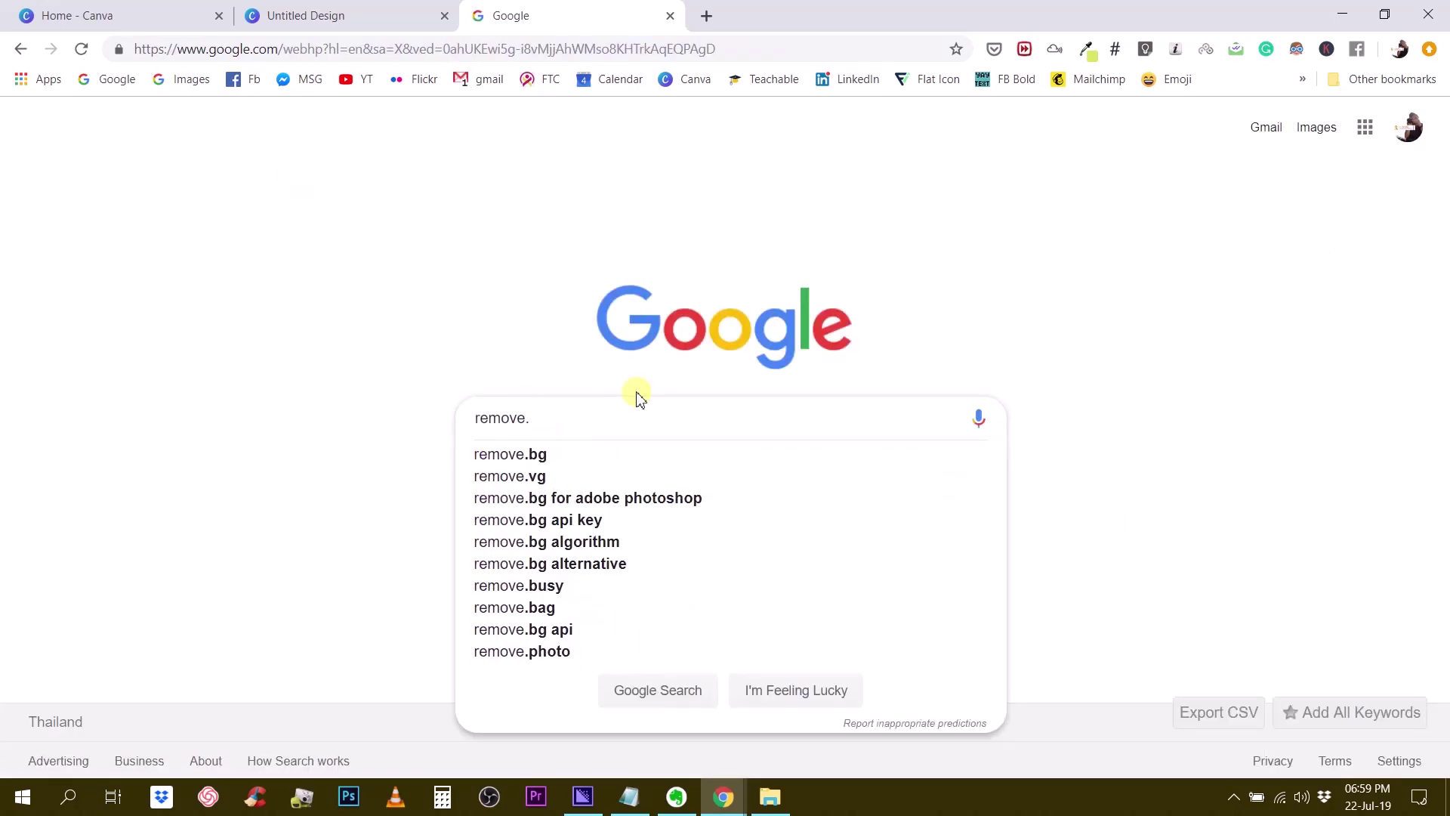
type("gbg")
key("Return")
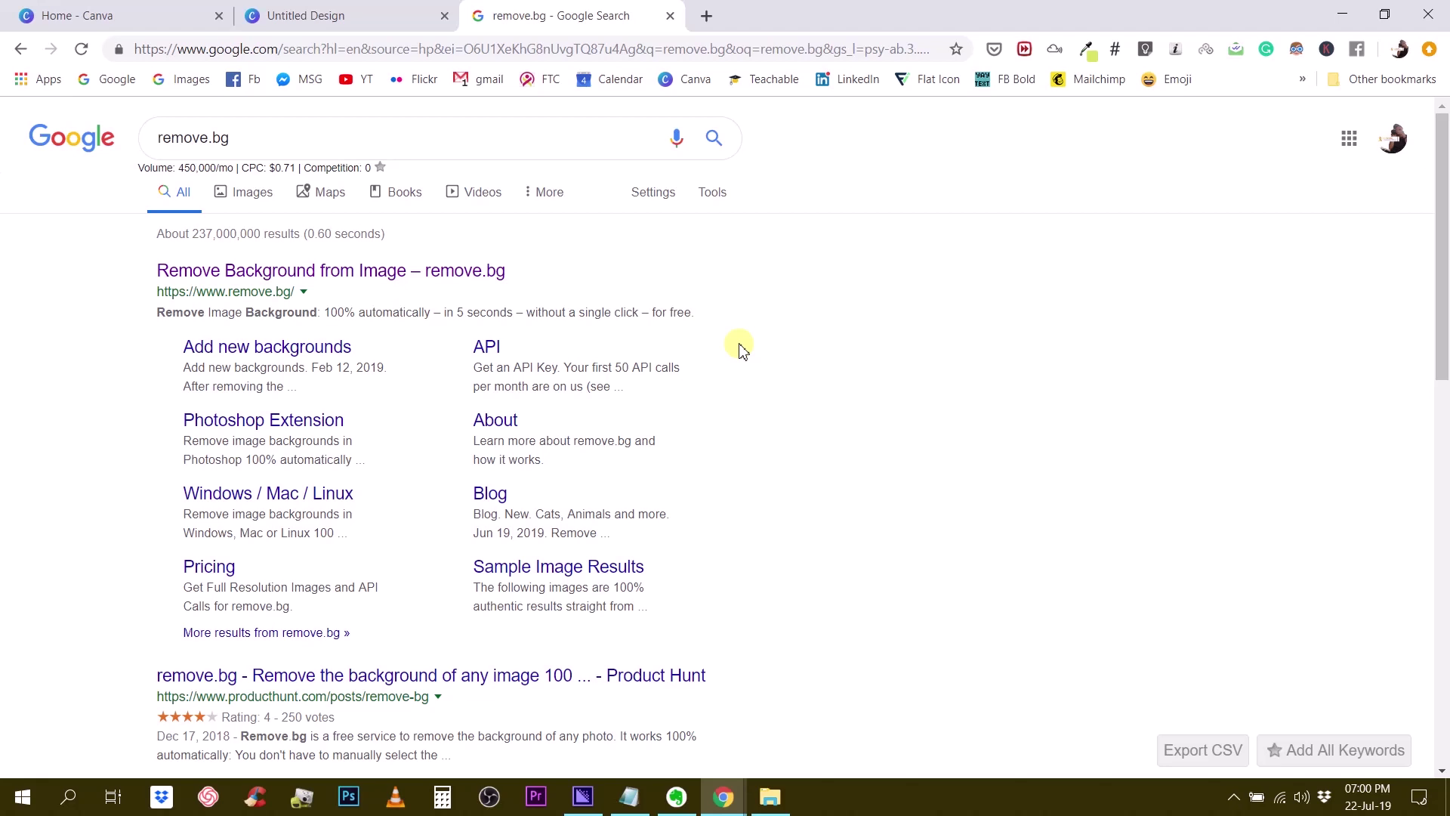
Open the remove.bg site from the results and scroll through its homepage.
left_click(244, 279)
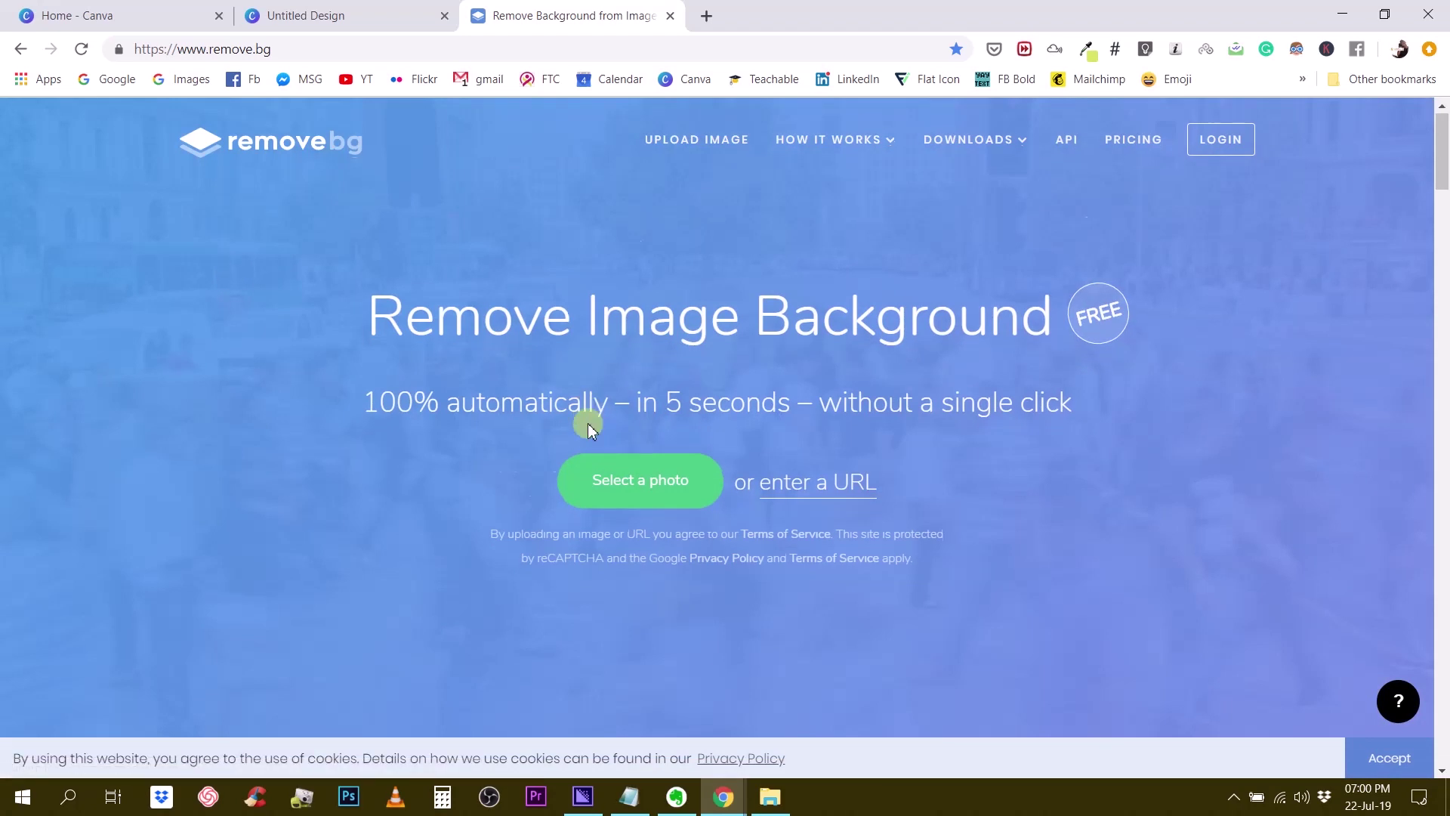
scroll(582, 415, "down", 12)
scroll(568, 429, "down", 15)
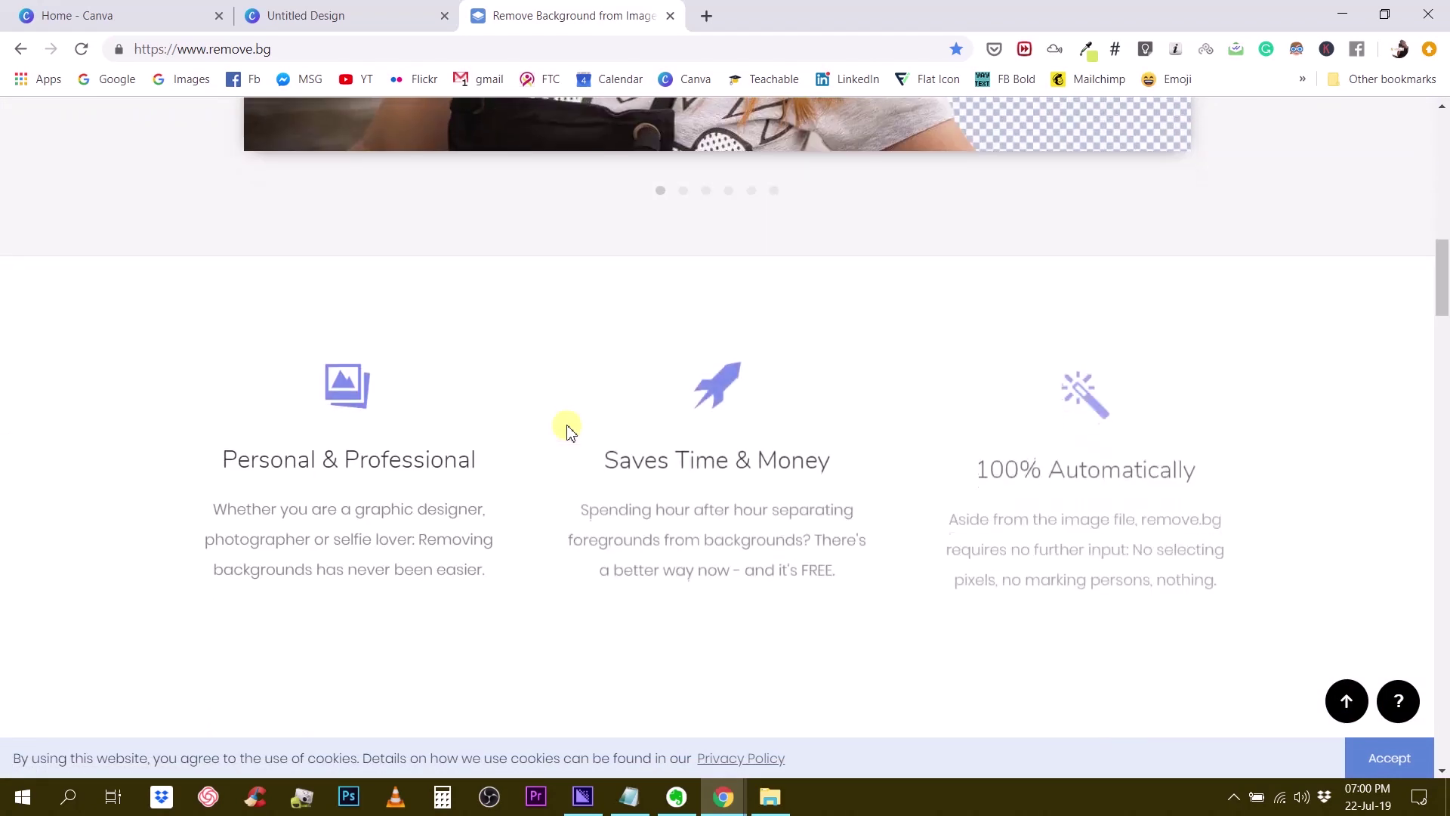
scroll(557, 446, "down", 8)
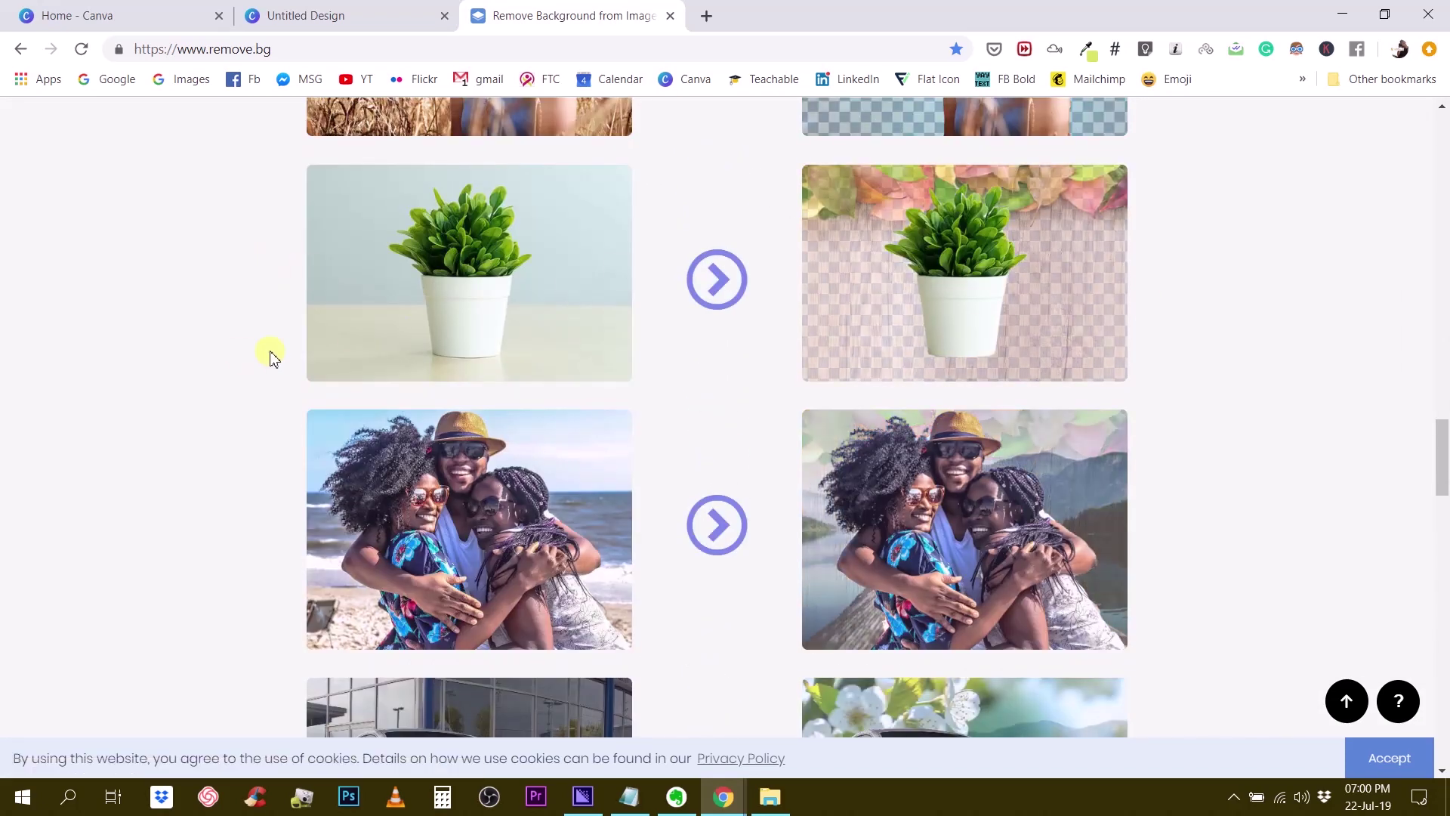
scroll(953, 270, "up", 2)
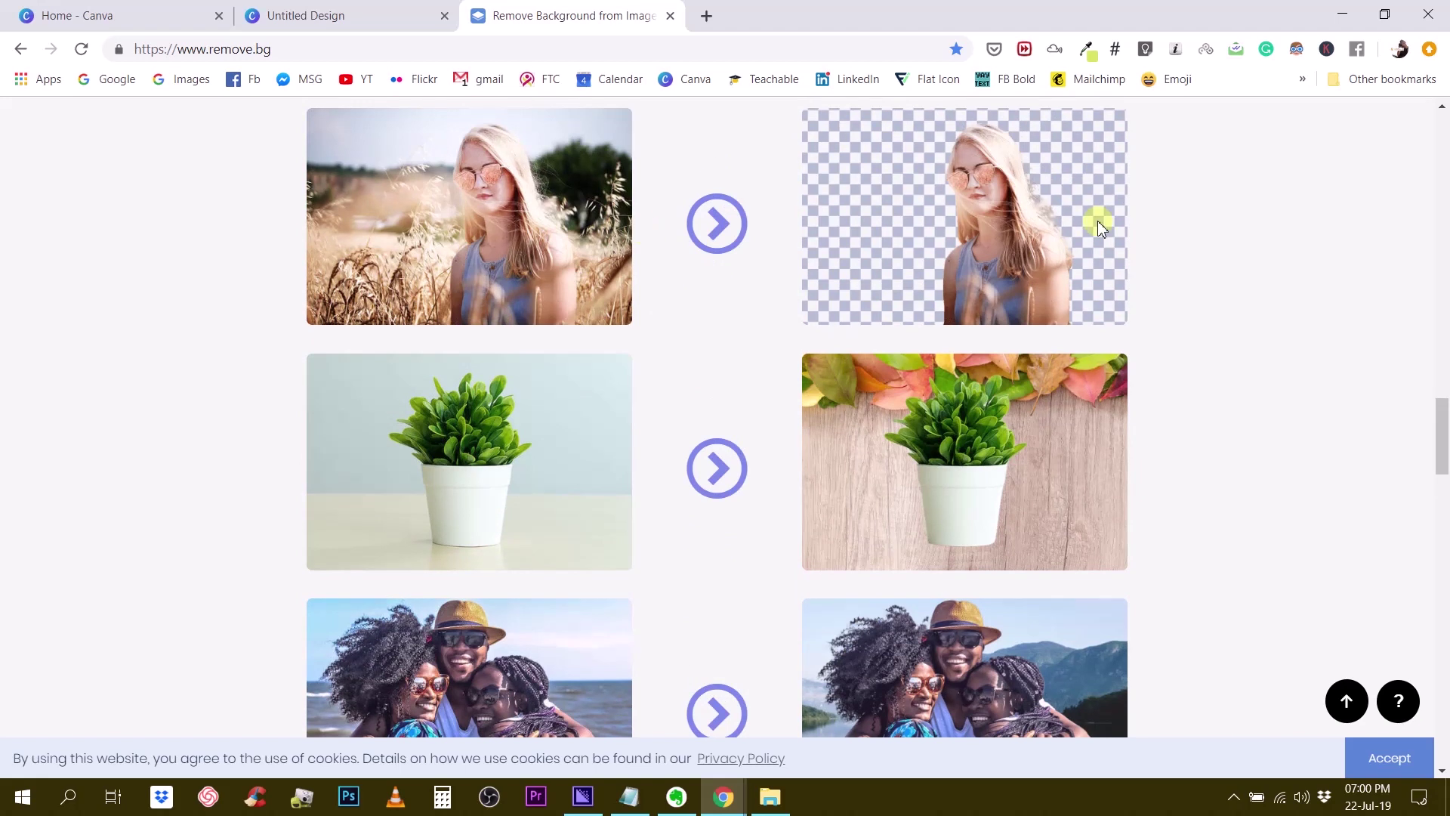
scroll(868, 369, "down", 1)
scroll(589, 378, "down", 6)
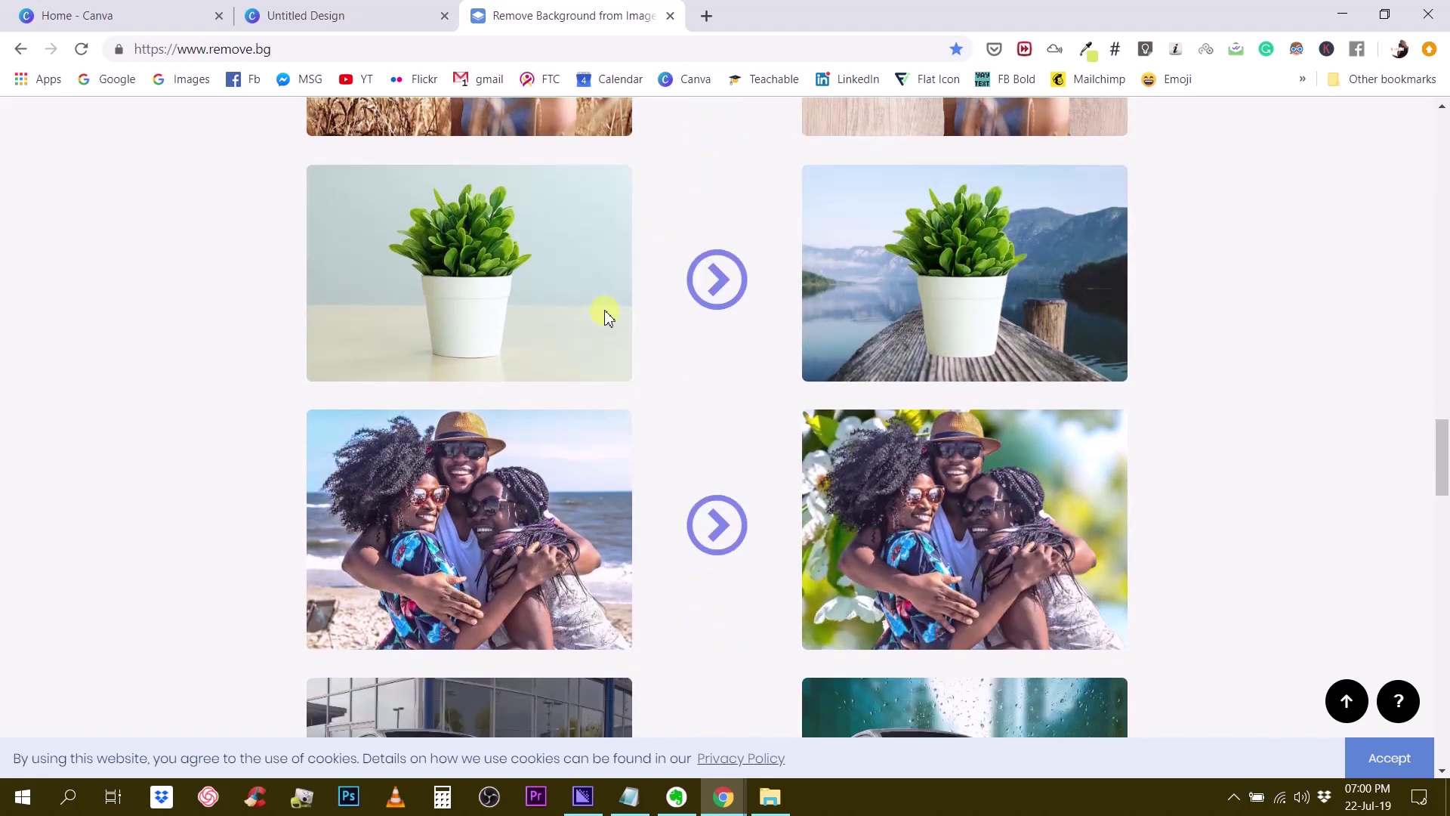
scroll(469, 437, "down", 5)
scroll(861, 436, "down", 10)
scroll(844, 461, "up", 15)
scroll(679, 503, "up", 15)
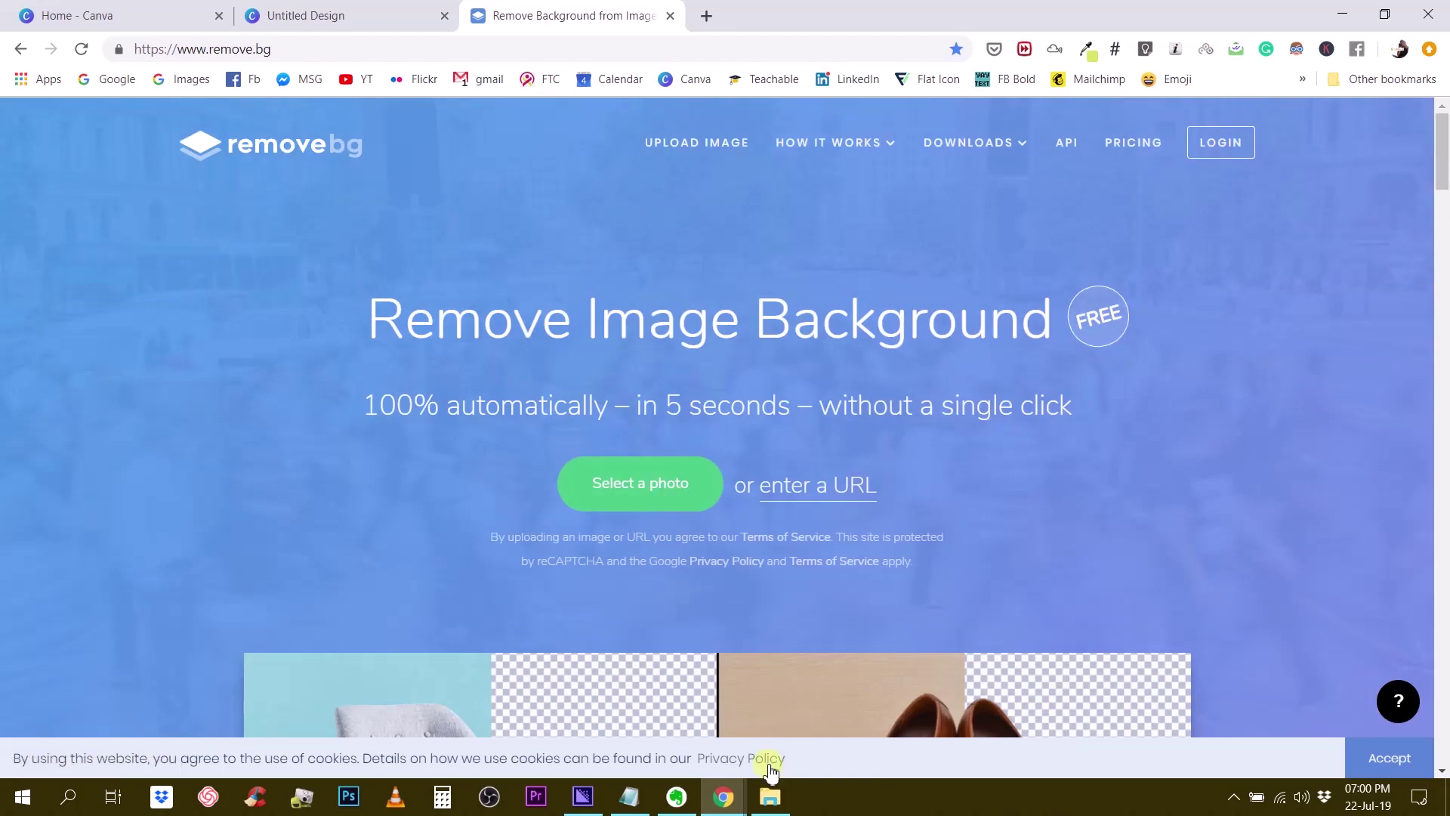
Preview photo (22) from the green-background portraits folder full size, then close the preview.
left_click(769, 797)
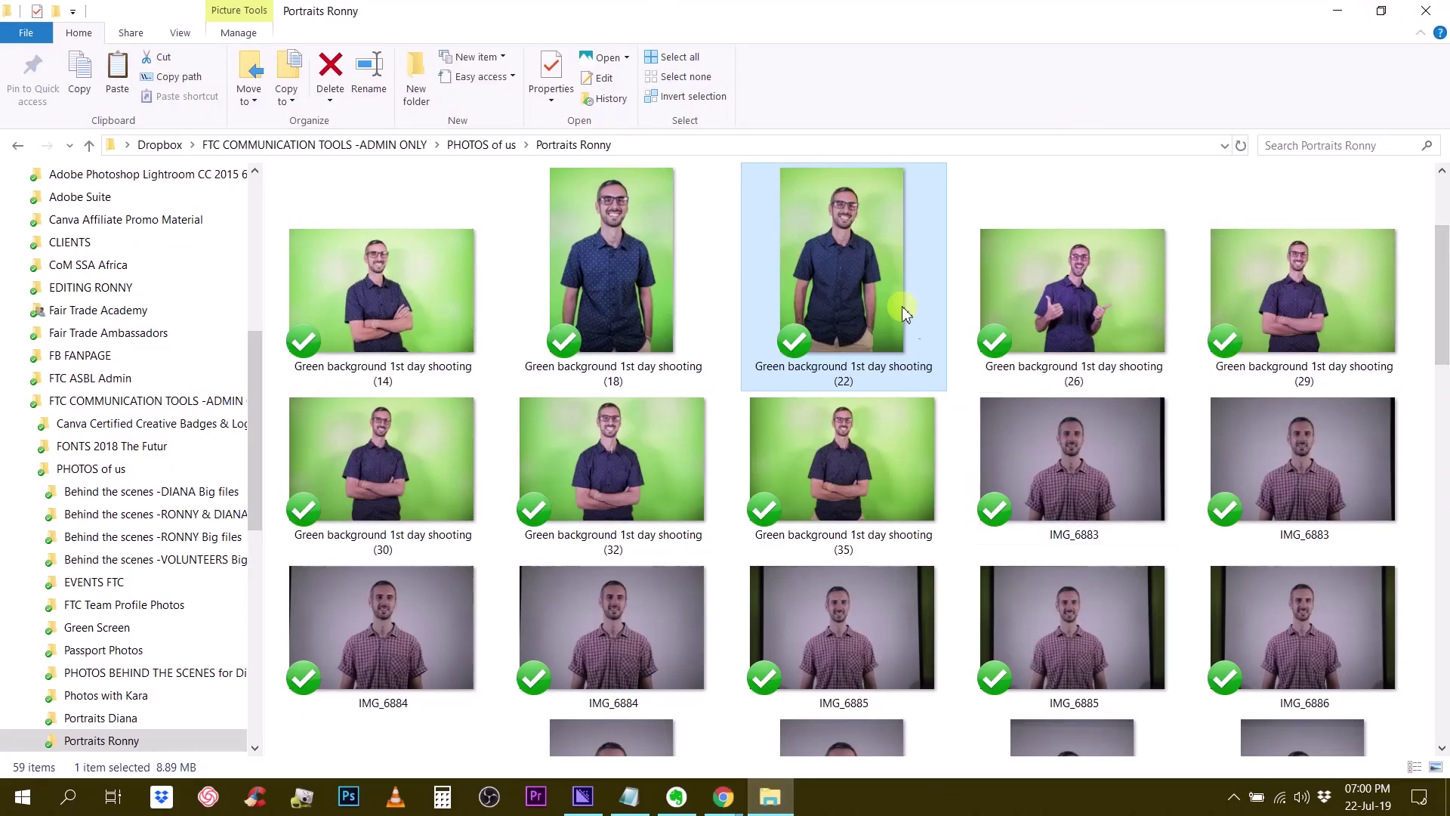
double_click(845, 261)
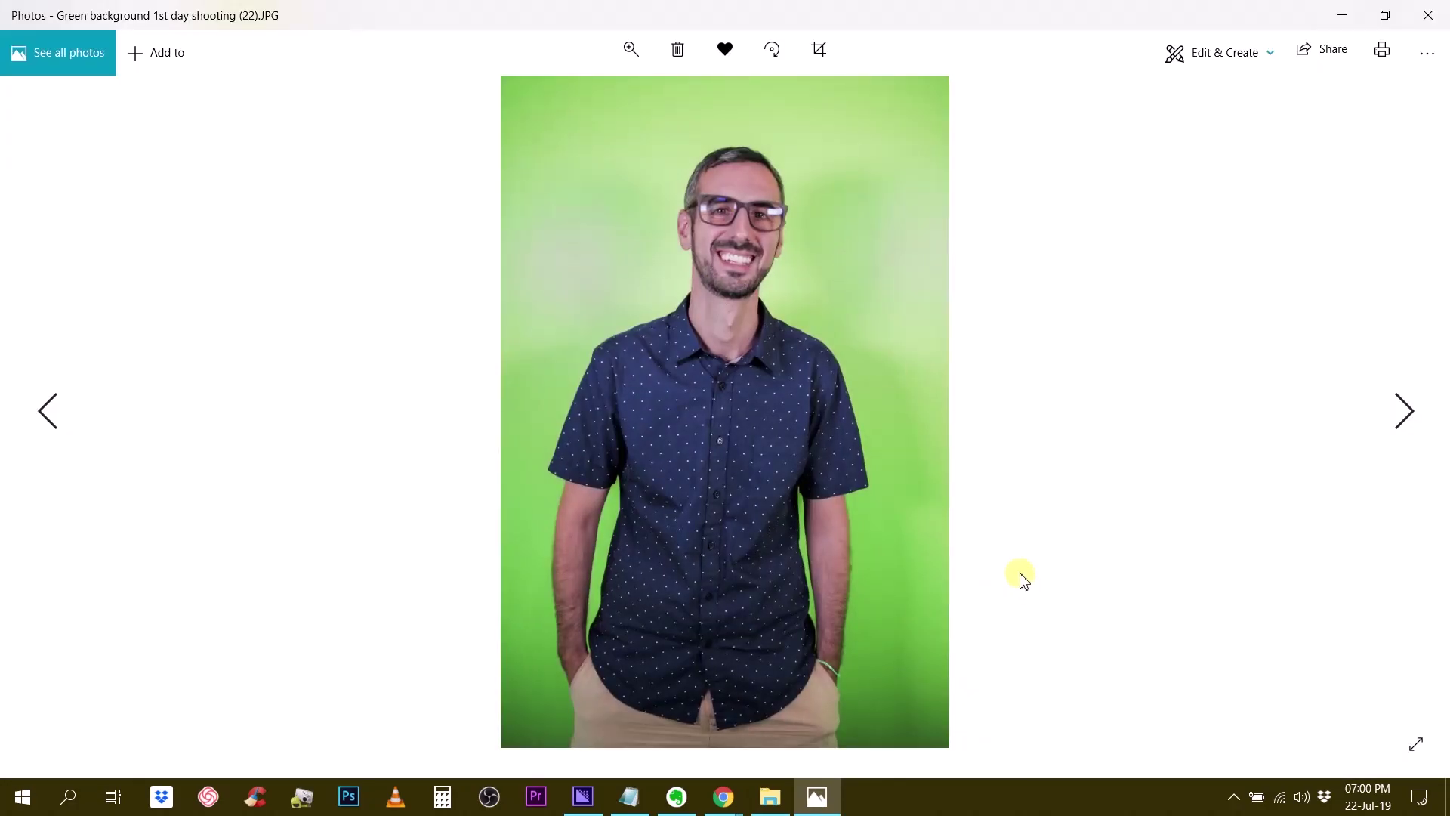
left_click(1442, 10)
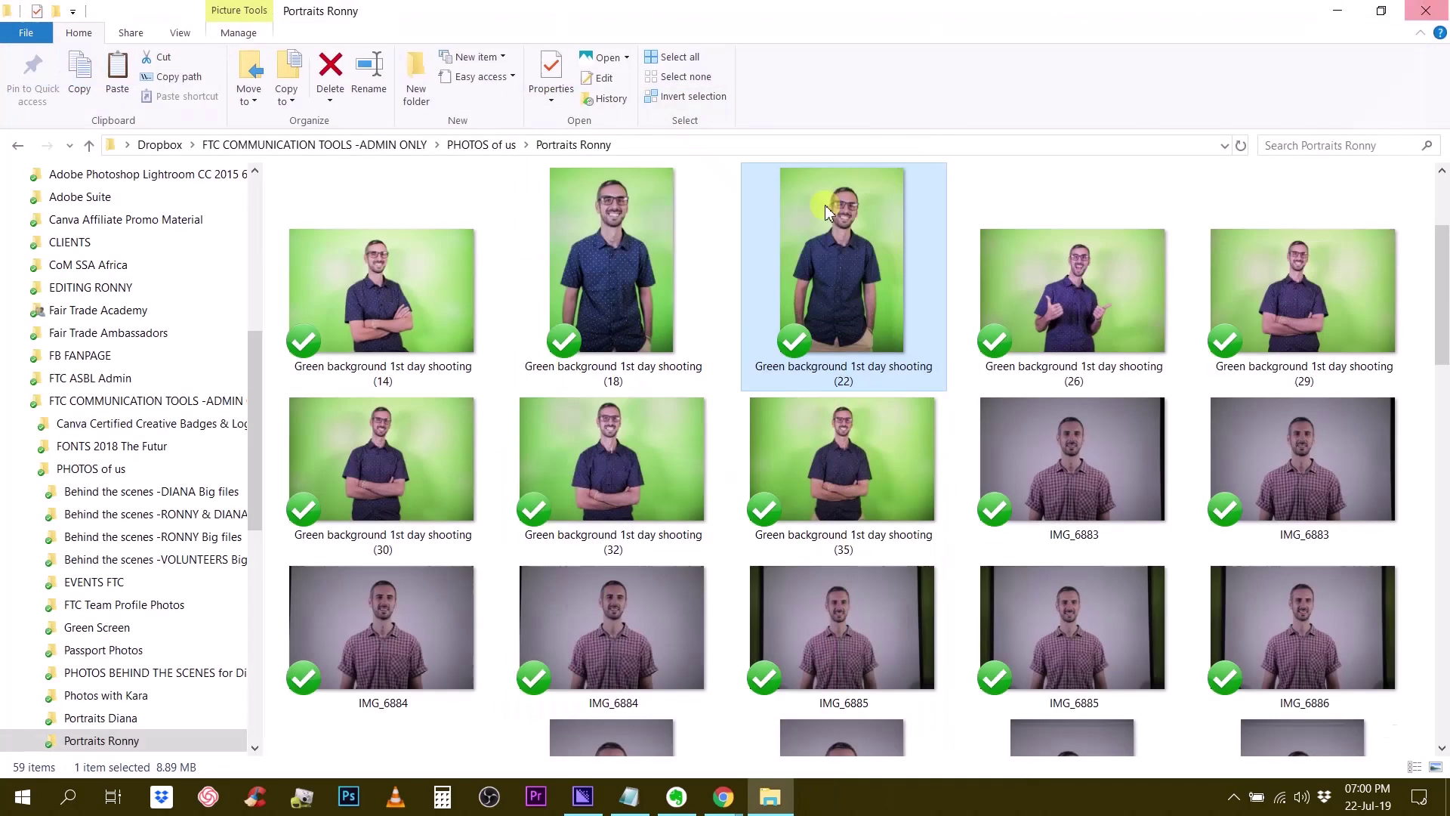
Drop photo (22) onto remove.bg to cut out the man, then open the result's Edit options.
left_click_drag(827, 321, 735, 399)
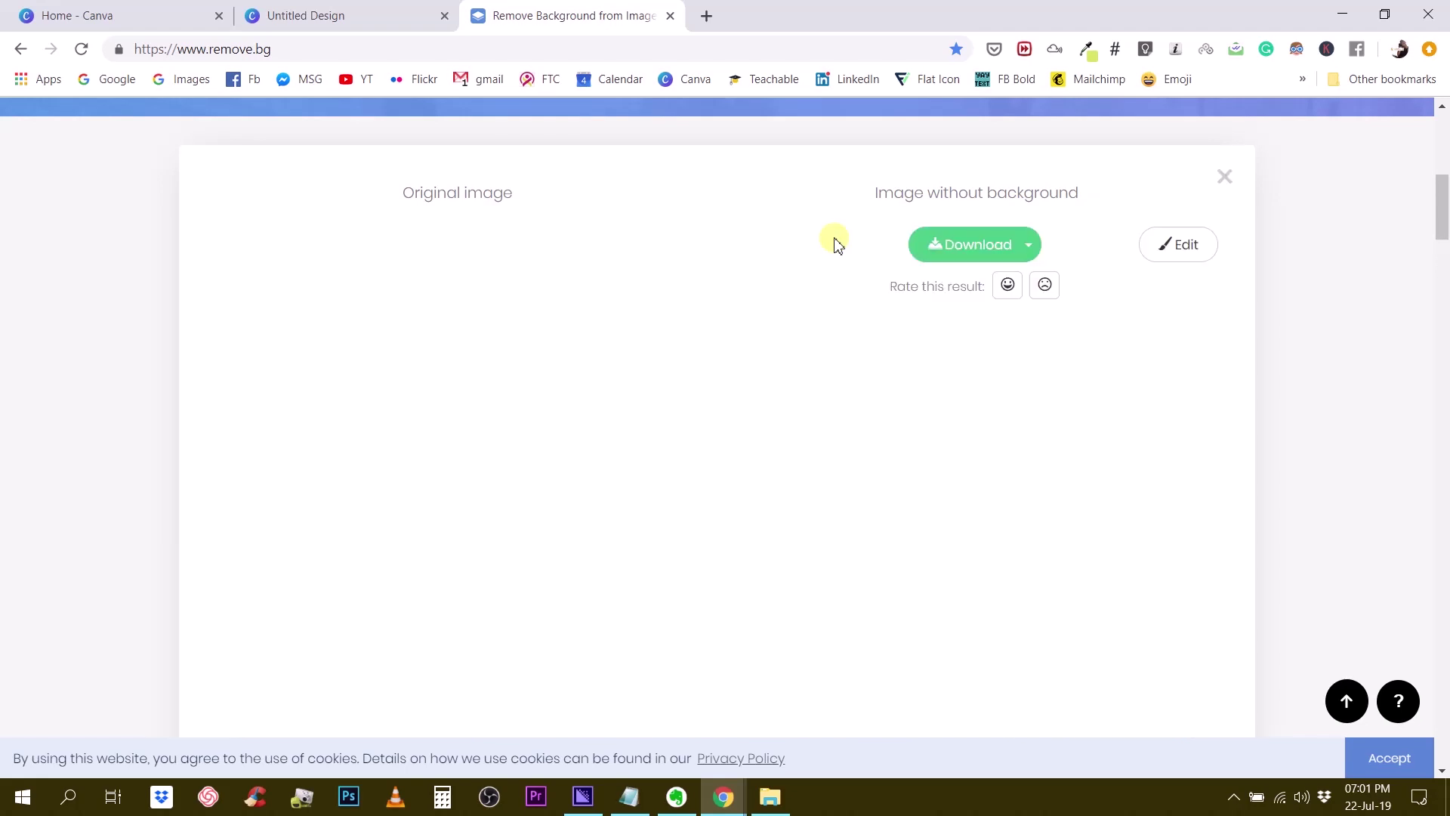
scroll(837, 245, "down", 1)
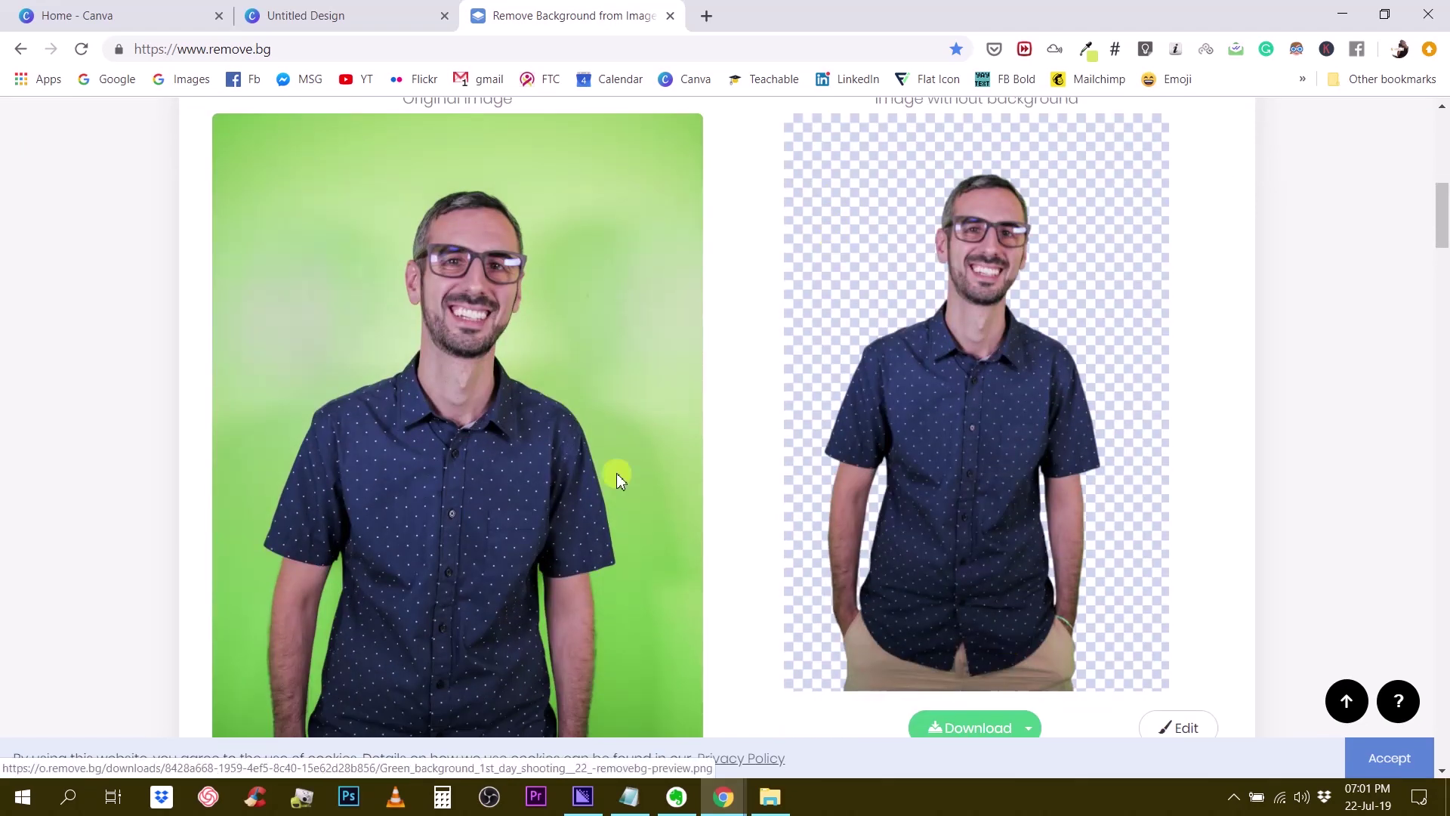
scroll(521, 432, "up", 3)
scroll(456, 396, "down", 2)
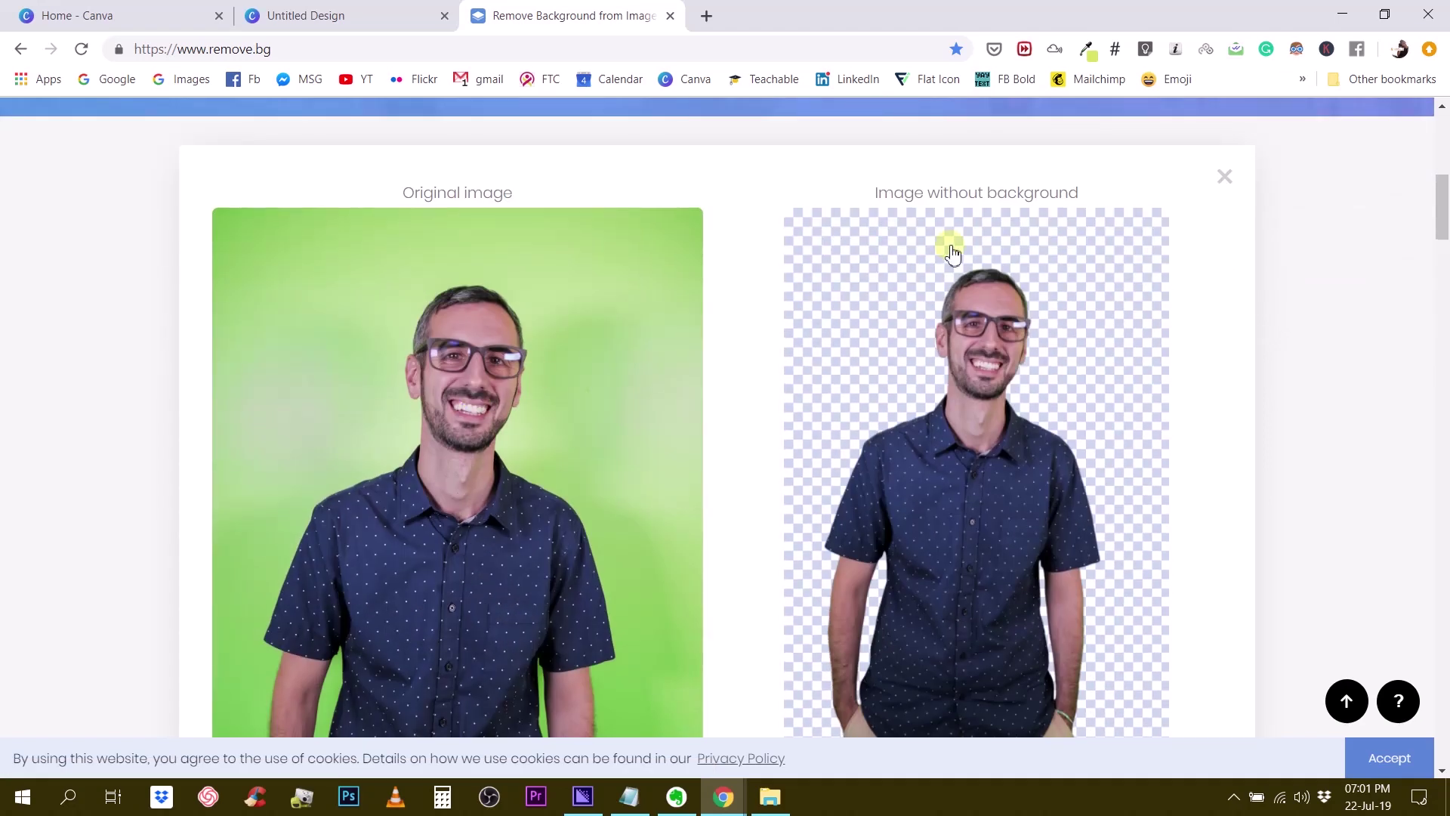
scroll(1080, 236, "down", 2)
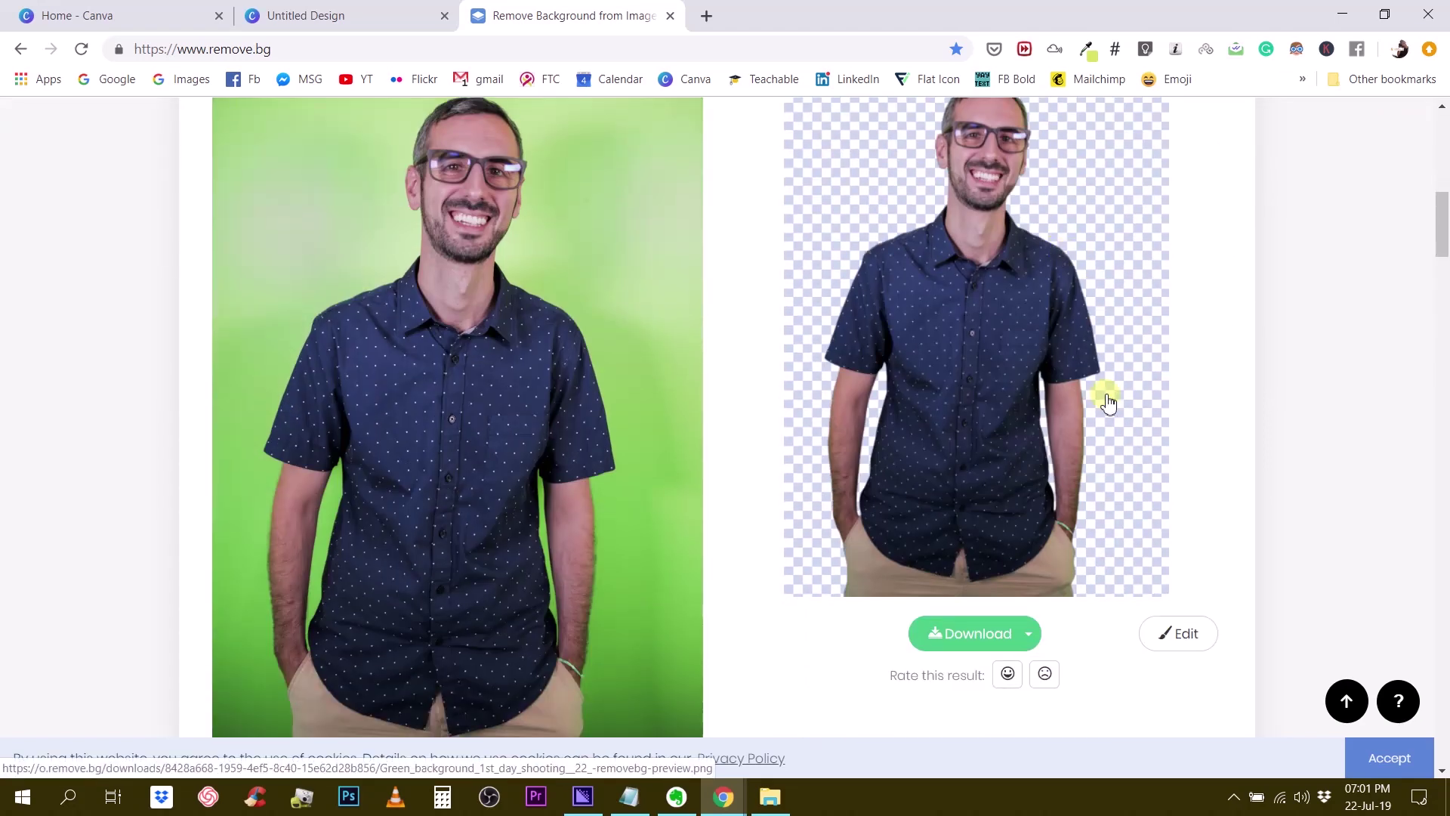
left_click(1174, 631)
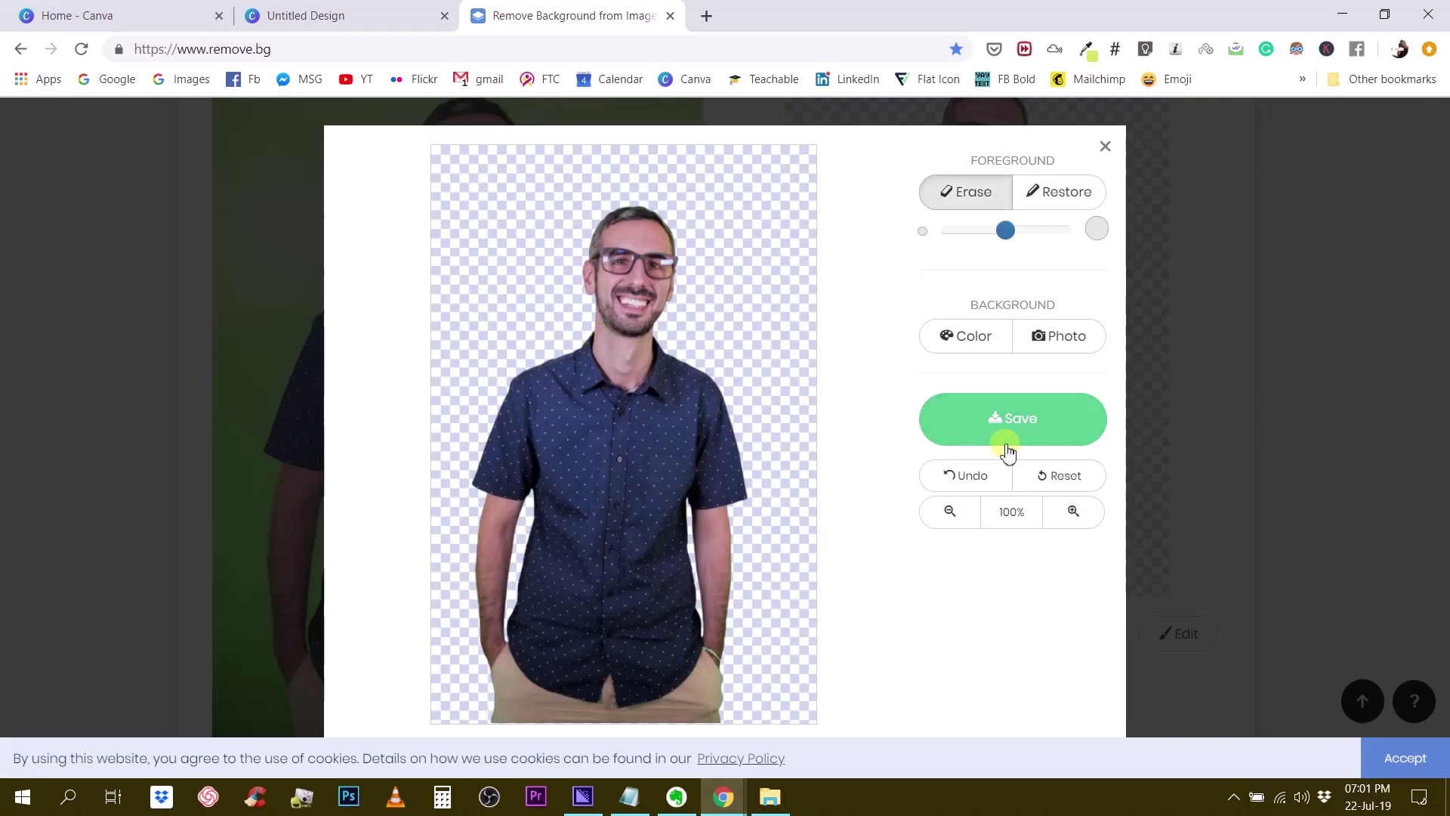
Close the editor, rate the cut-out as good, and show the 2582 × 3873 download options.
left_click(1105, 146)
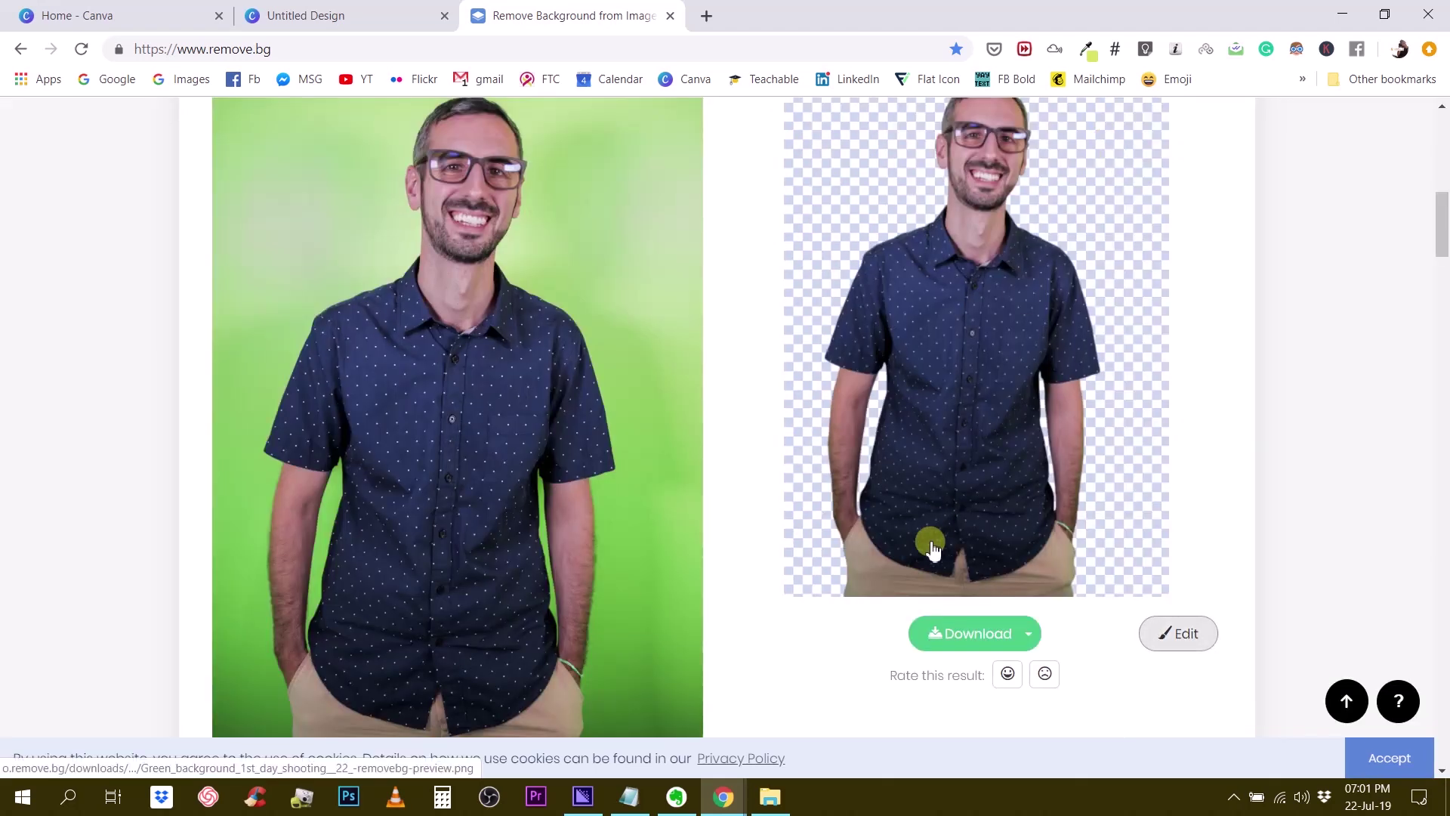
scroll(929, 543, "up", 2)
scroll(929, 543, "down", 2)
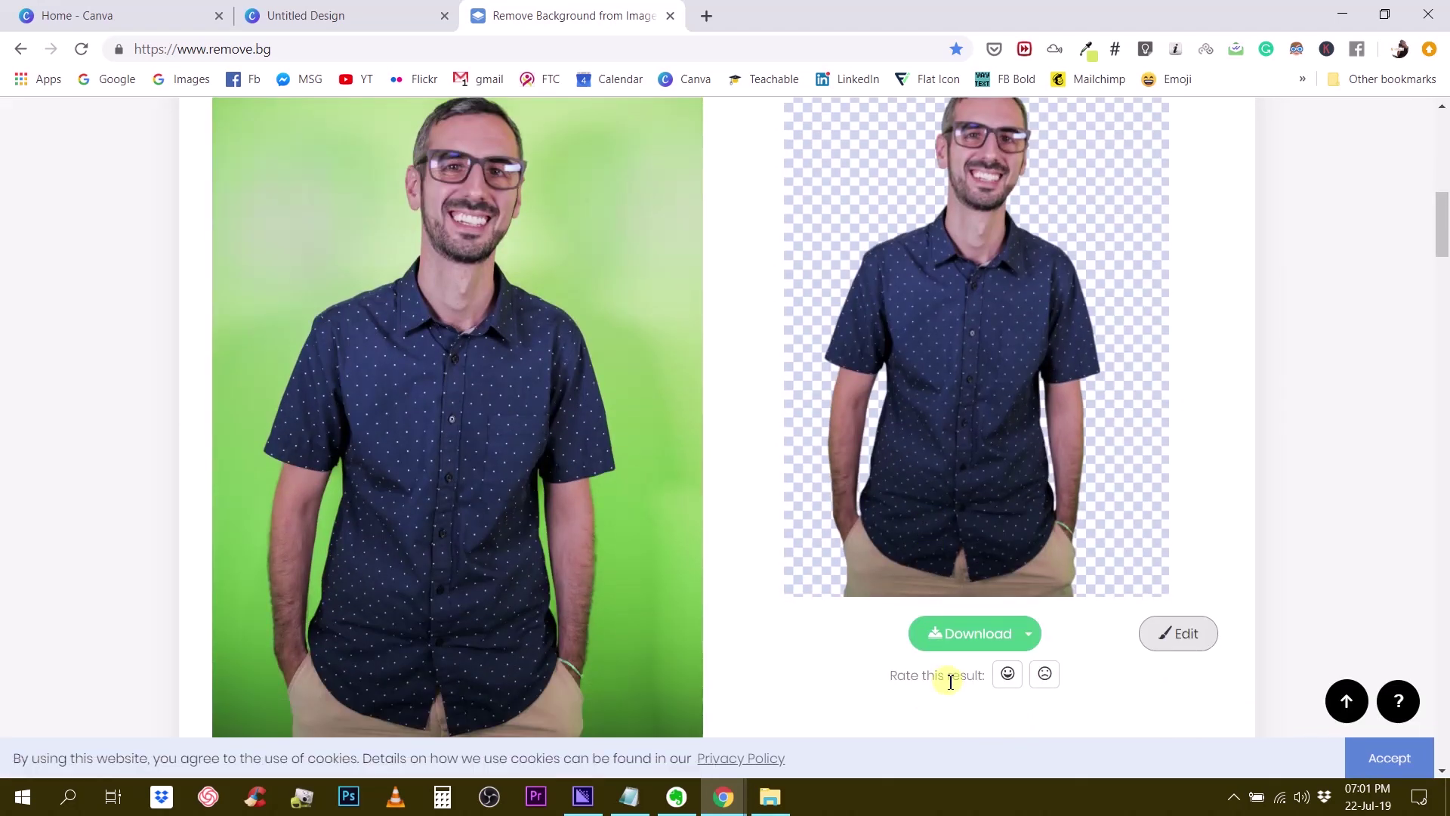
left_click(1008, 673)
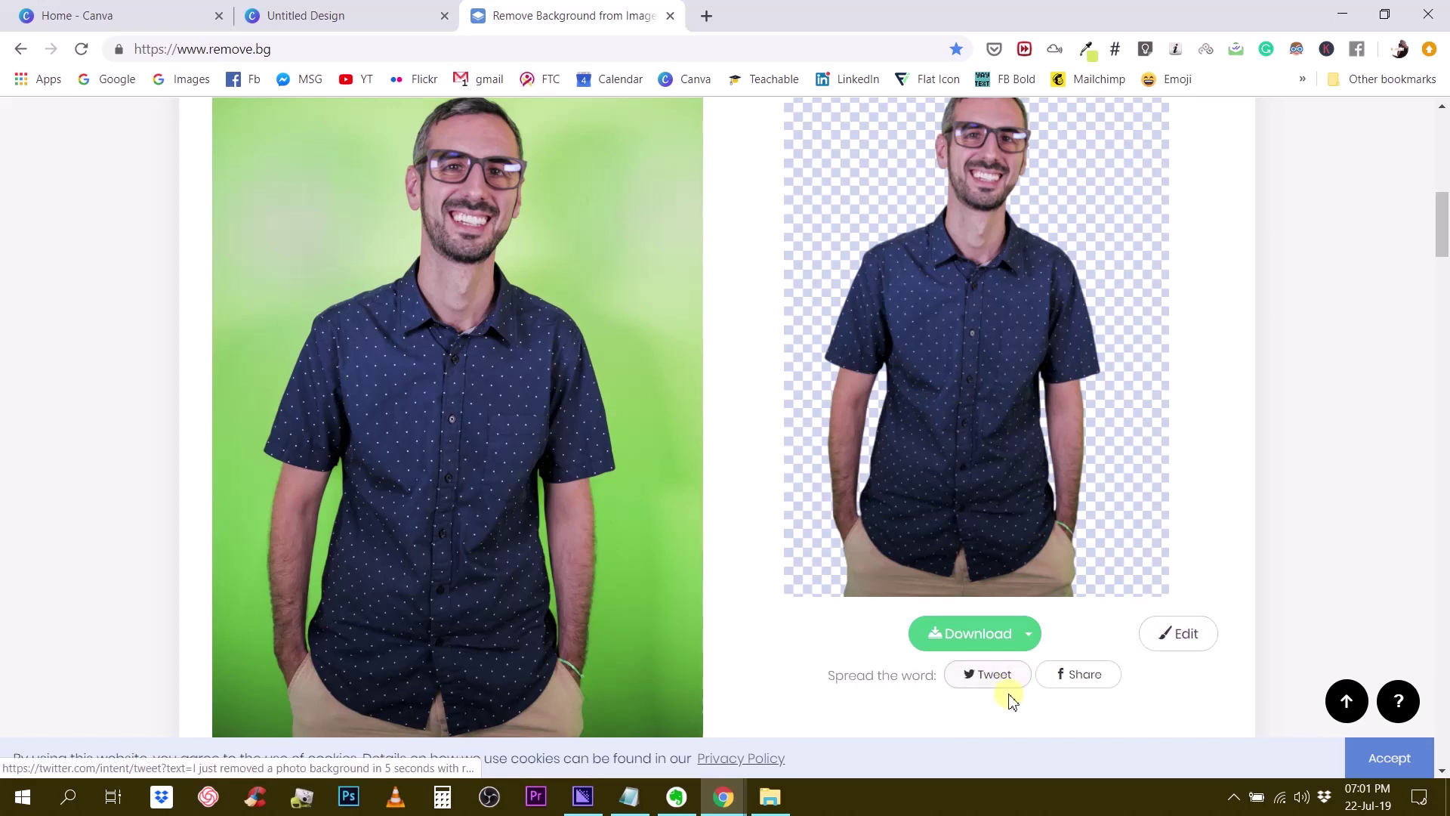
left_click(1027, 635)
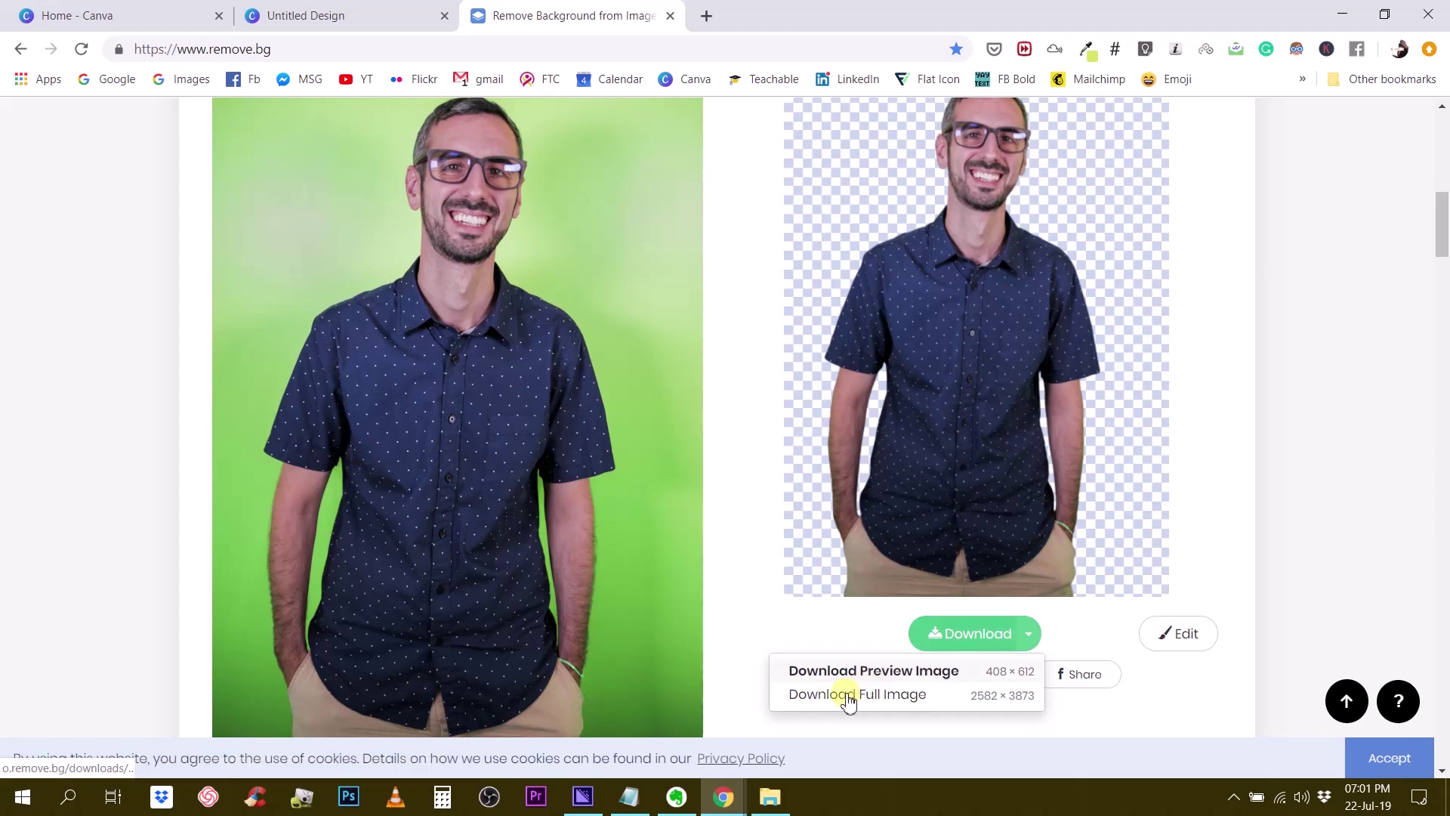
scroll(944, 709, "down", 2)
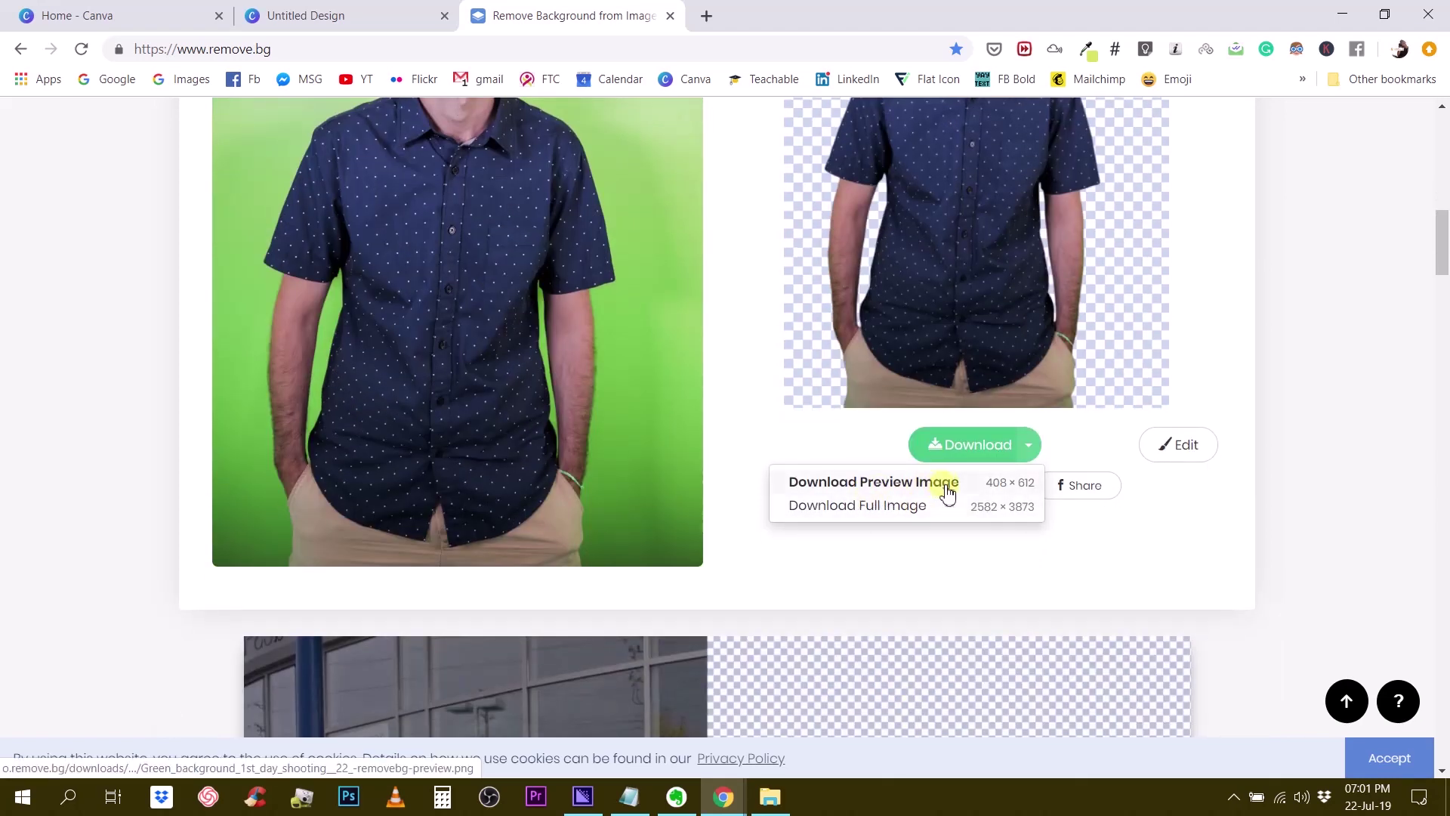
Open the 1-credit full-image download dialog and highlight, then clear, the Sign up heading.
left_click(912, 512)
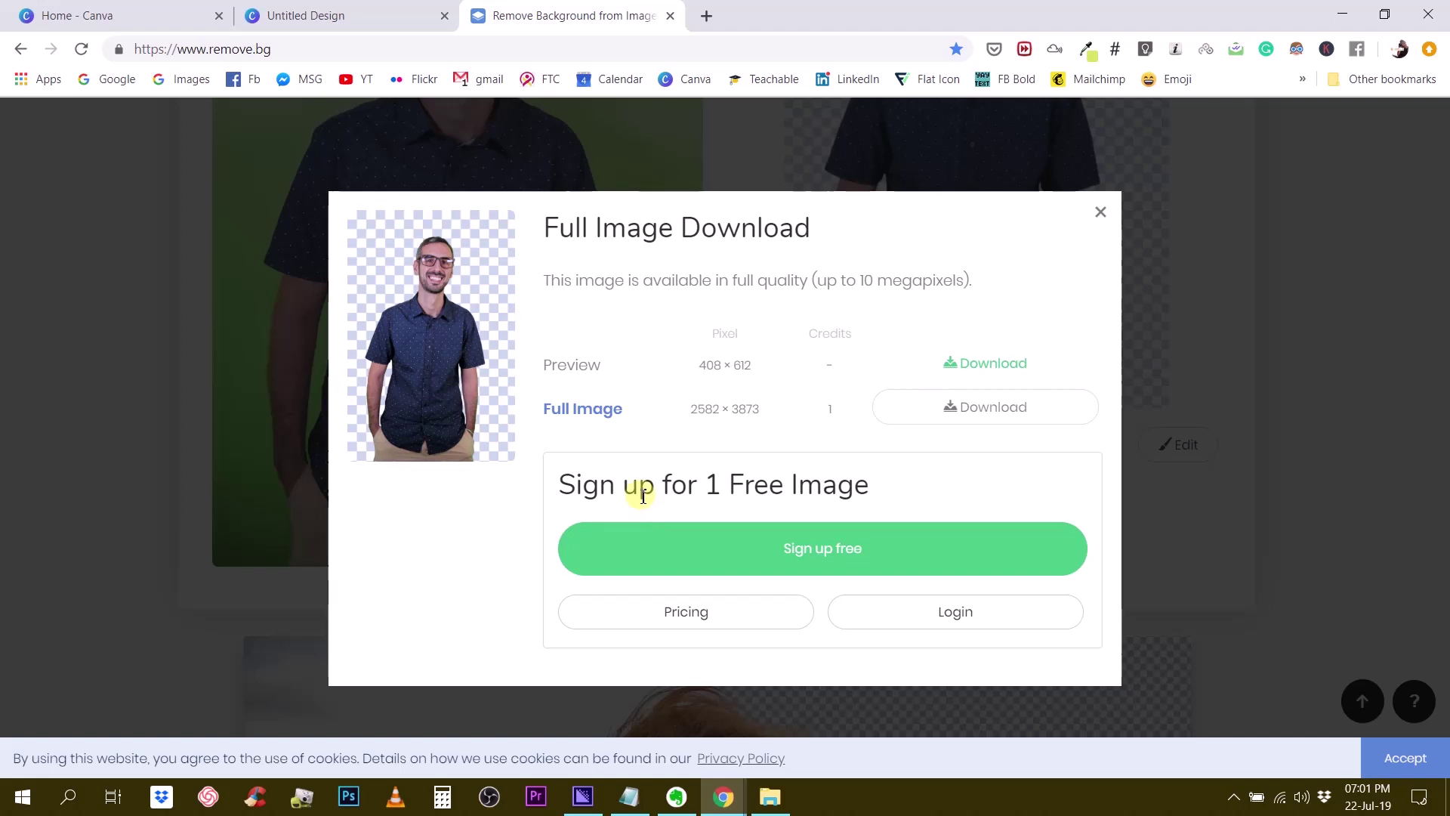
left_click(767, 614)
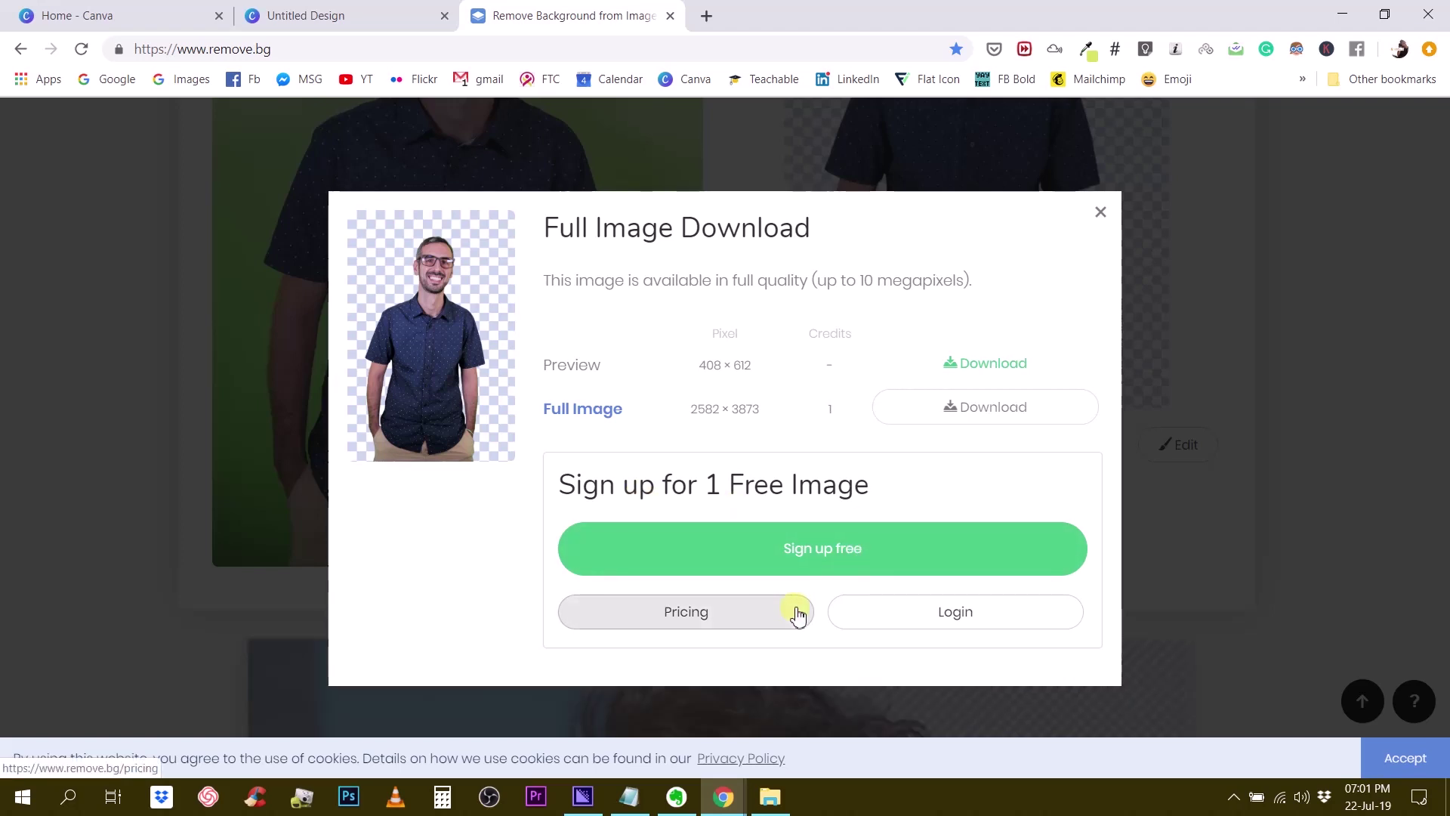
left_click_drag(976, 422, 1028, 419)
left_click(1029, 418)
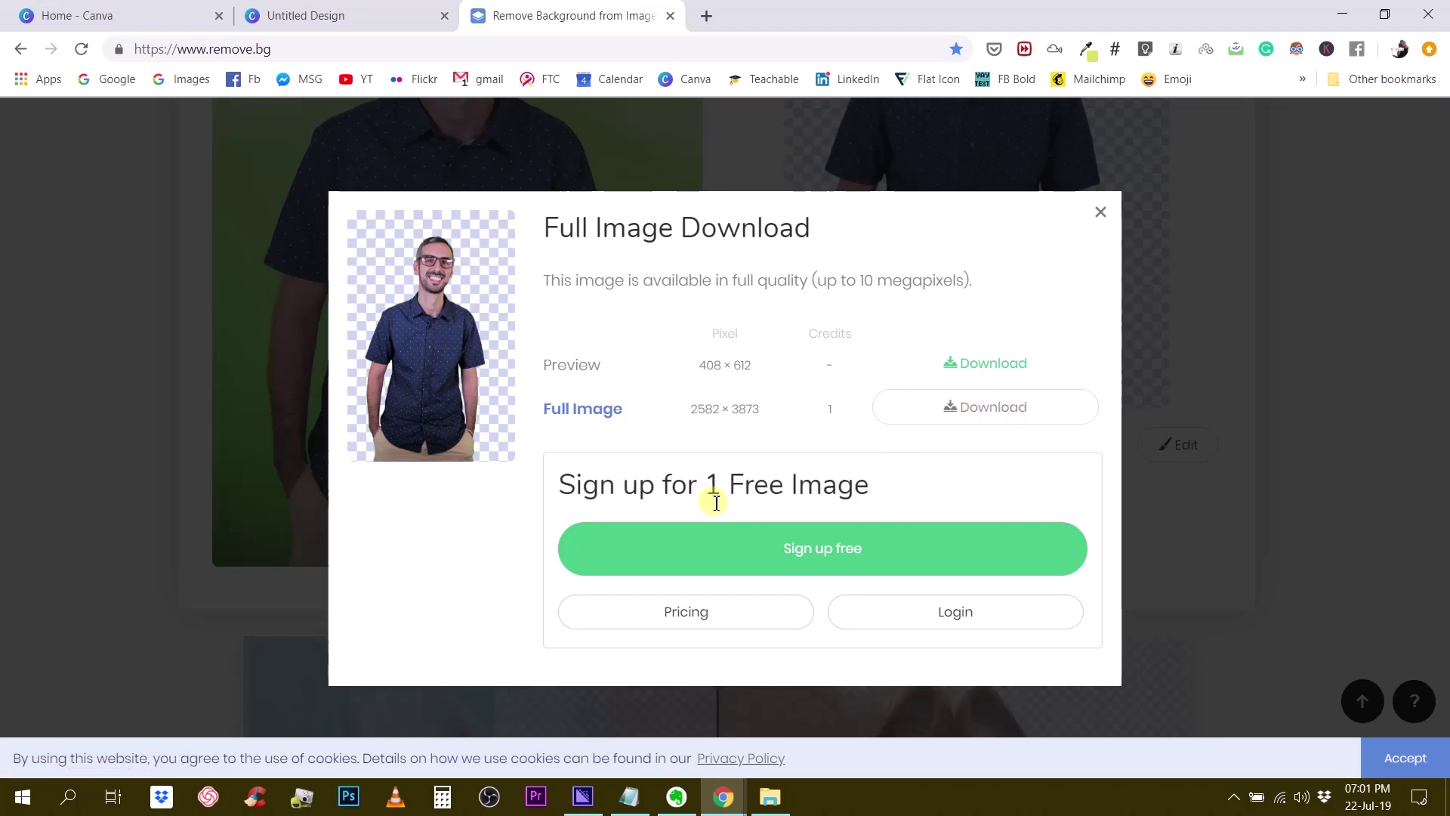
Open remove.bg's pricing page and review the Free Account, Subscription and Pay as you go plans.
left_click(759, 627)
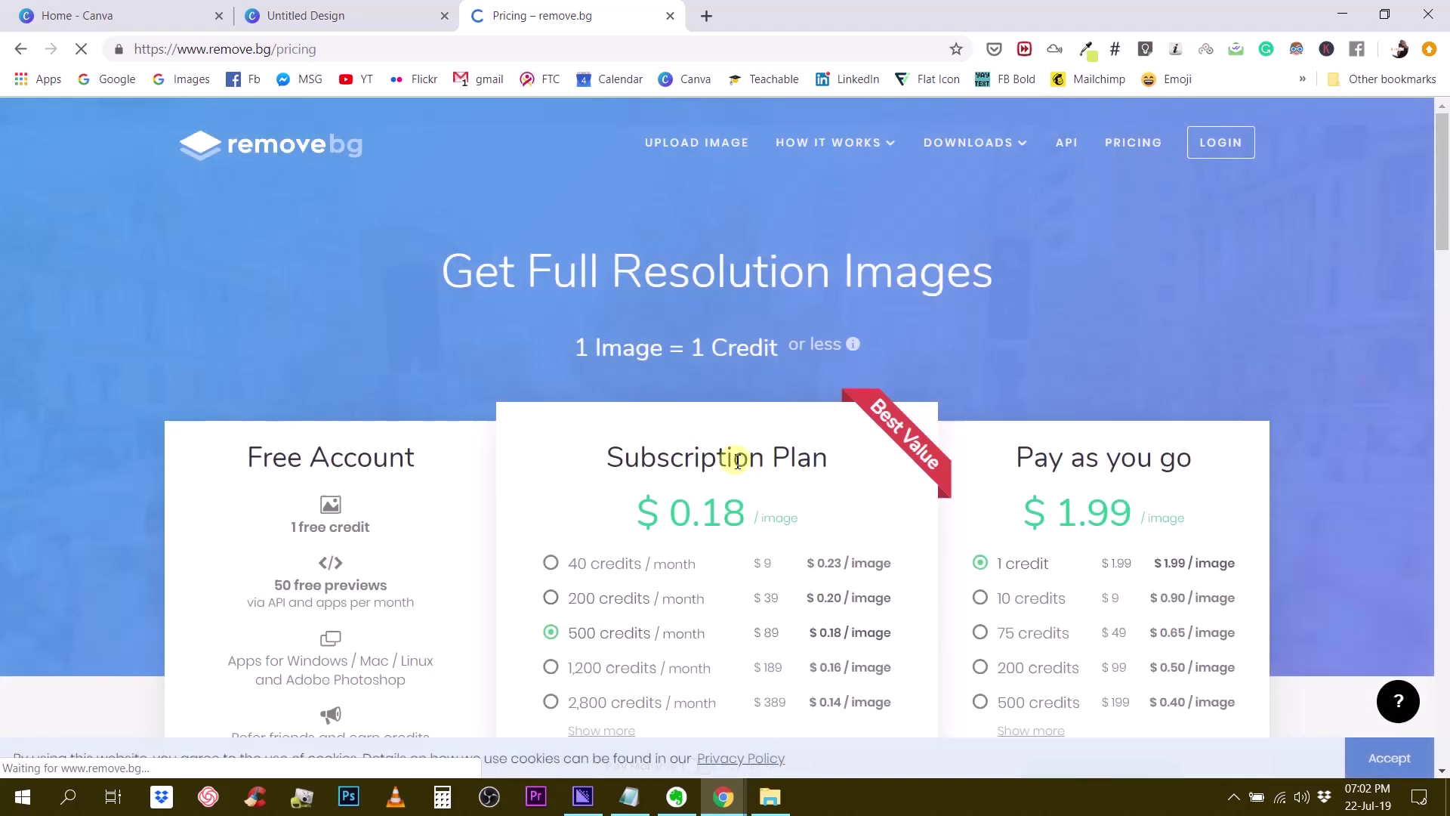
scroll(737, 466, "down", 1)
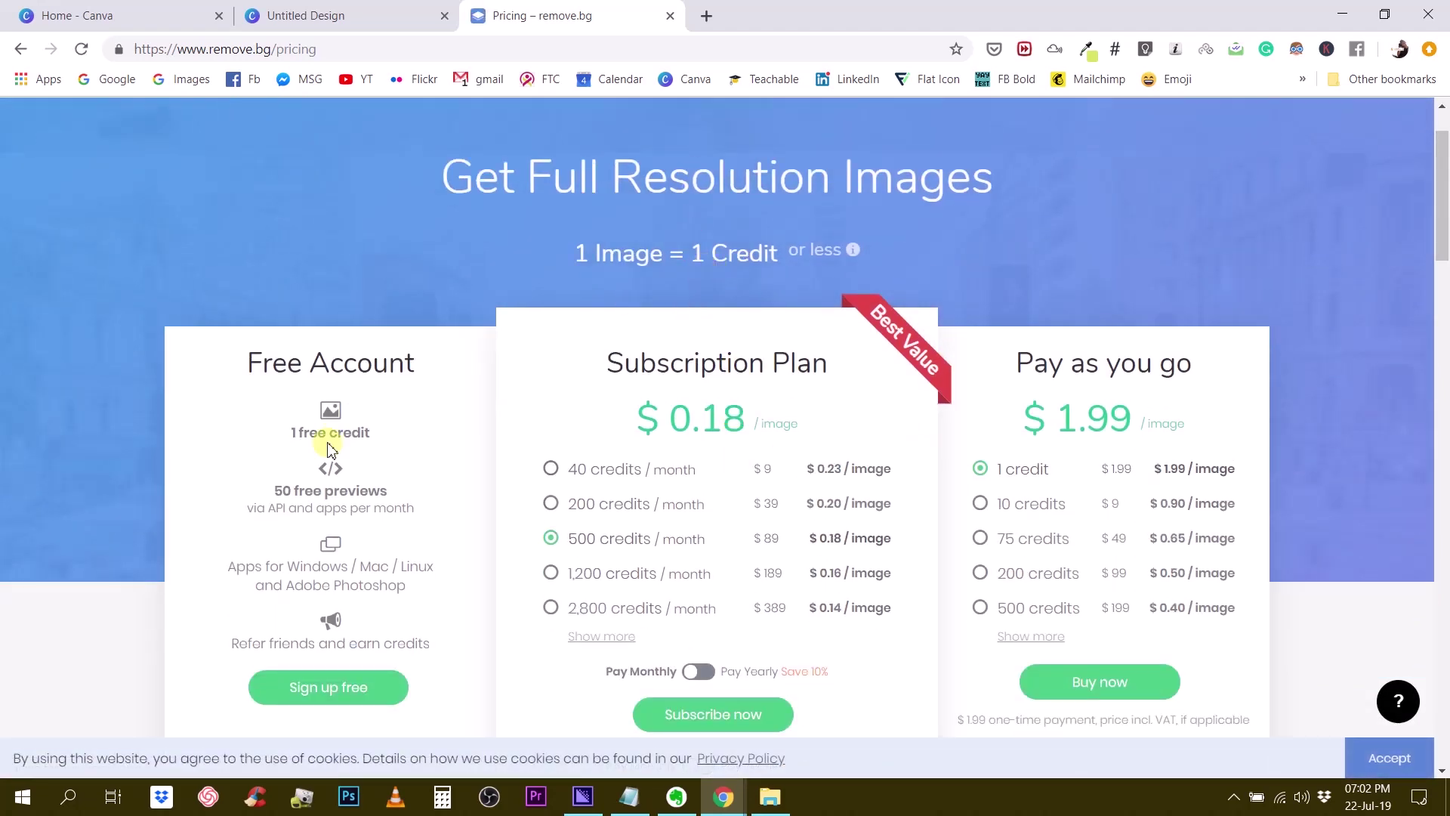
scroll(327, 450, "down", 1)
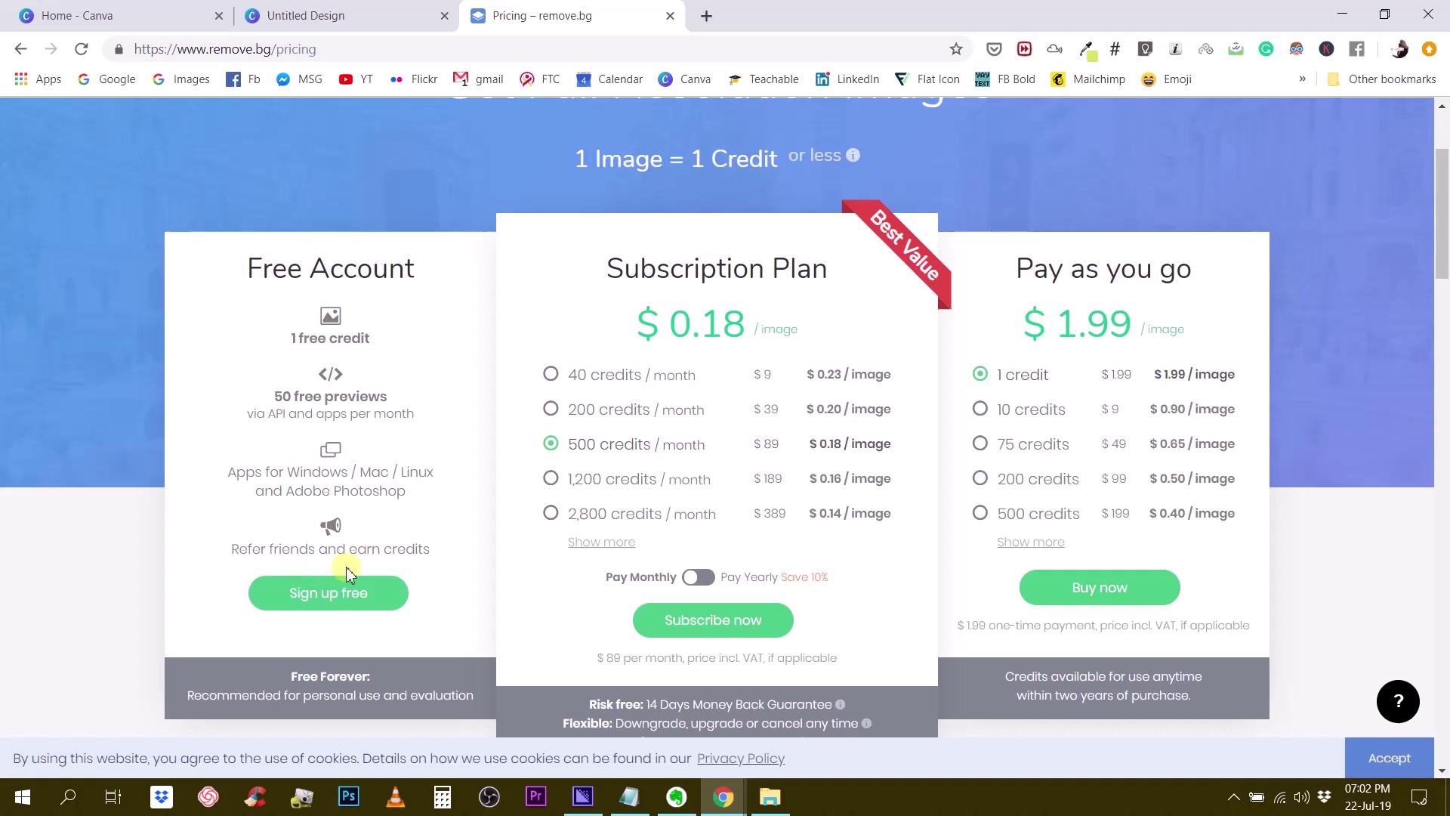
scroll(308, 629, "down", 1)
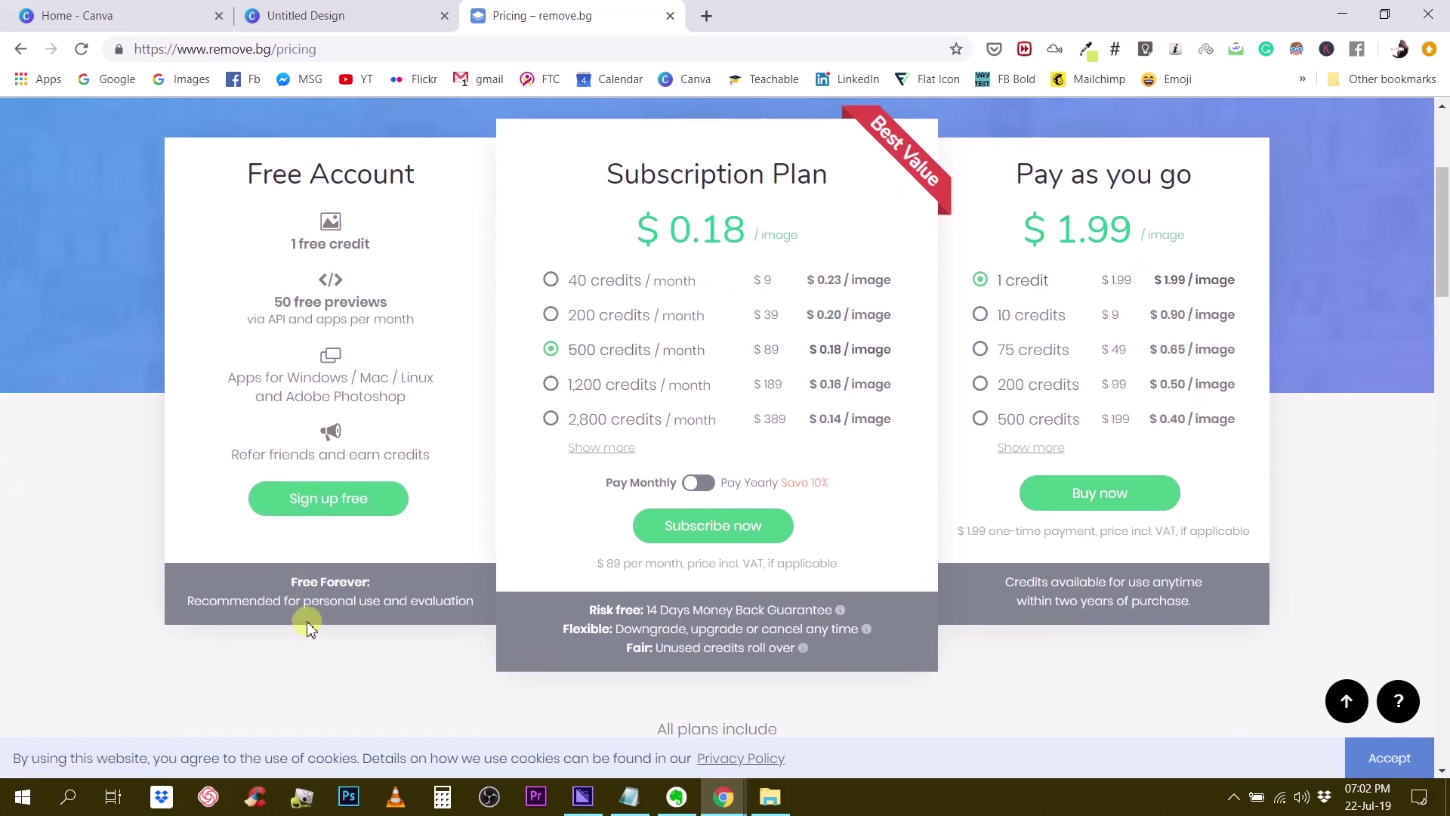
scroll(579, 496, "up", 1)
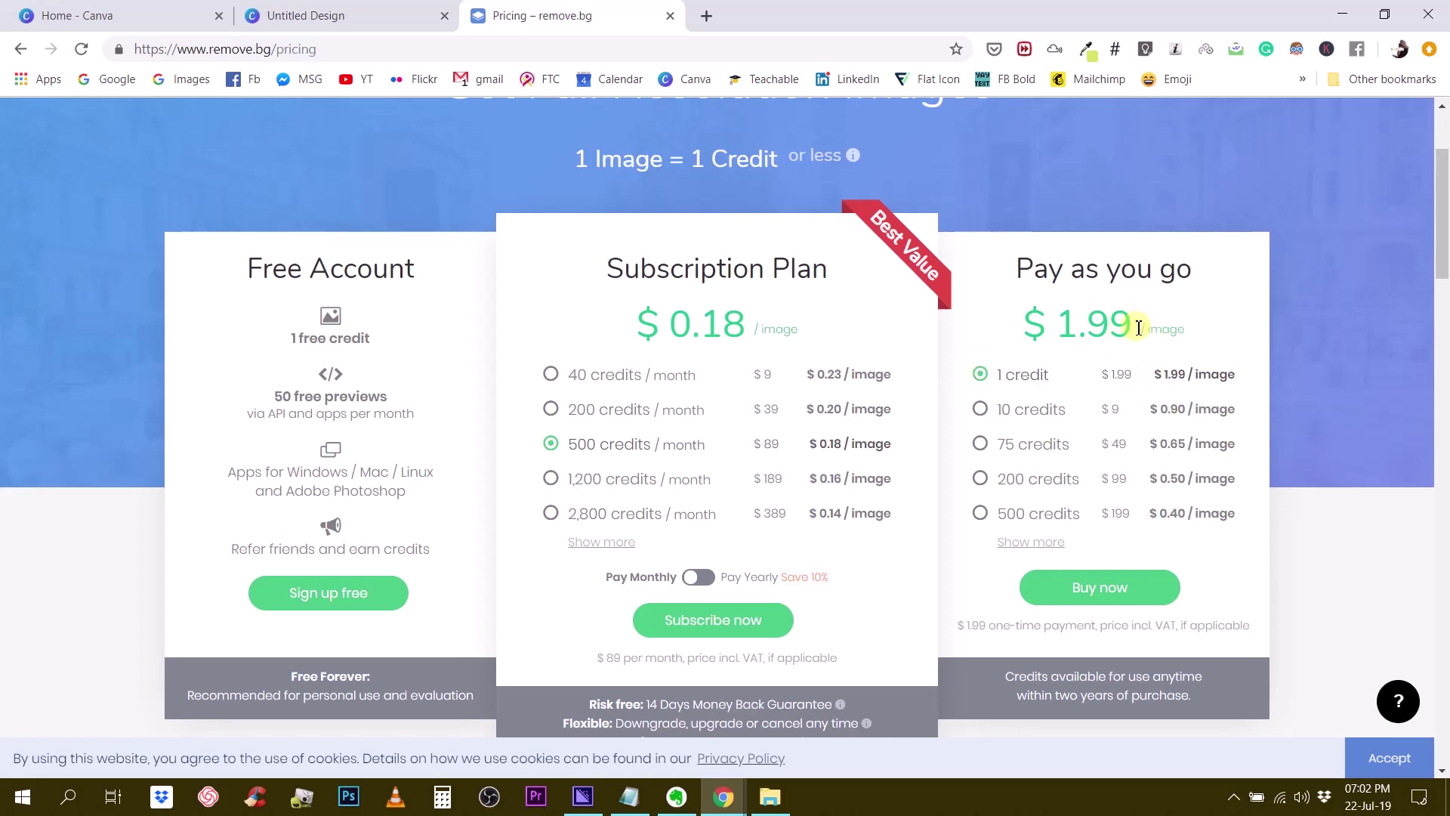
Highlight the $1.99 pay-as-you-go price and glance at the subscription tiers below.
left_click_drag(1138, 327, 1061, 321)
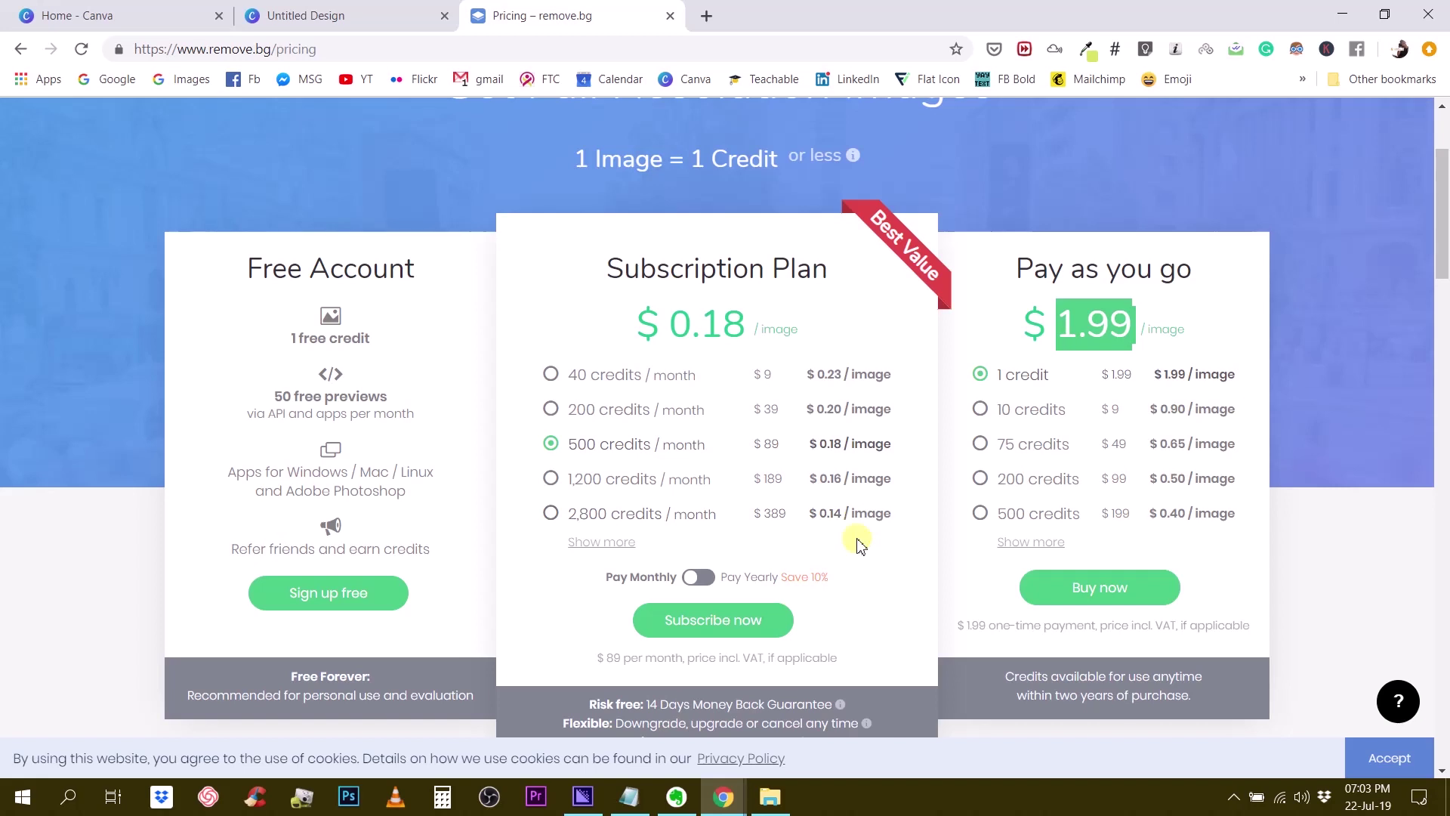
scroll(861, 530, "down", 5)
scroll(859, 547, "up", 6)
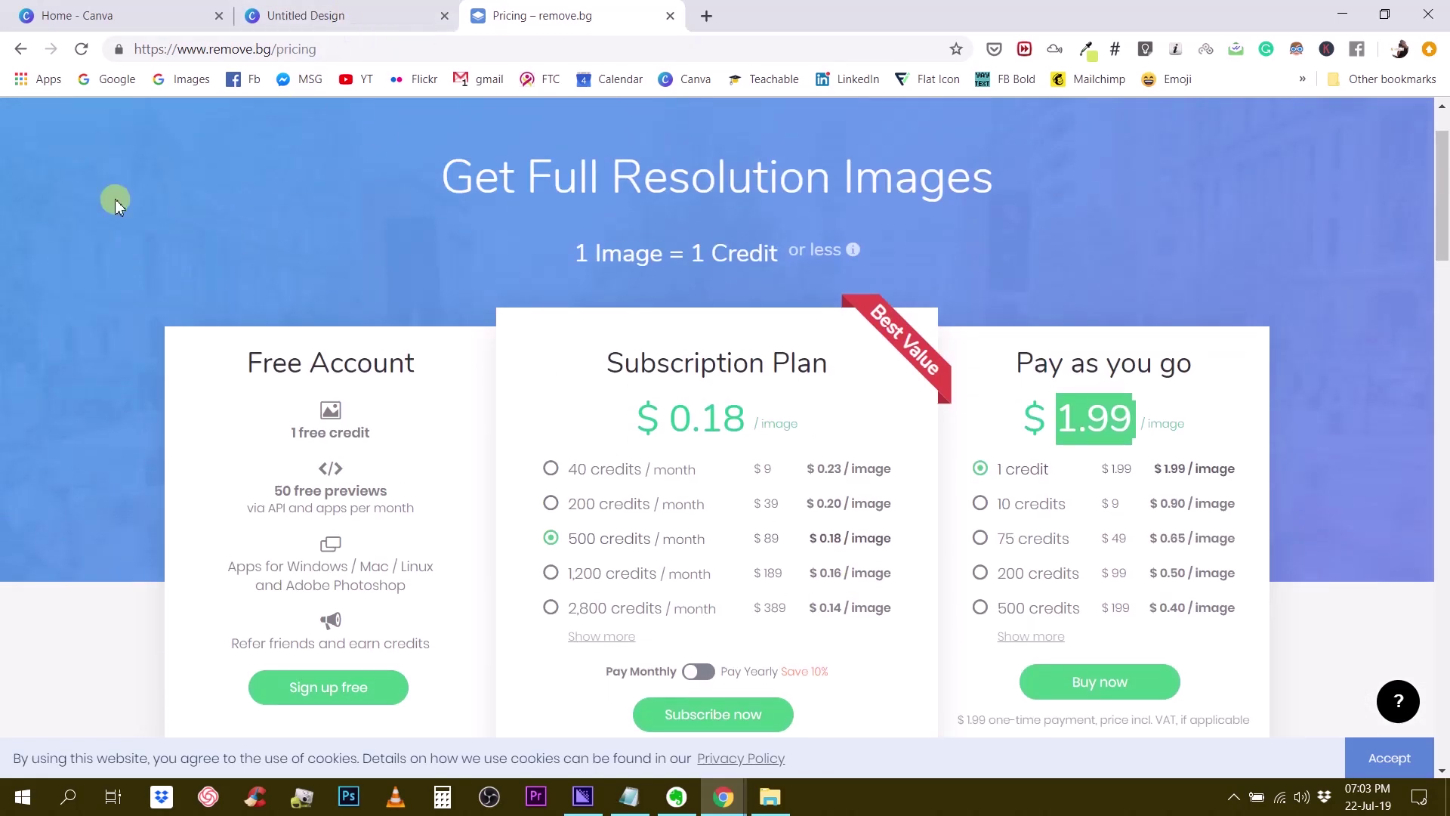
Go back to remove.bg's home page and drop photo (22) from the portraits folder to upload it.
left_click(21, 49)
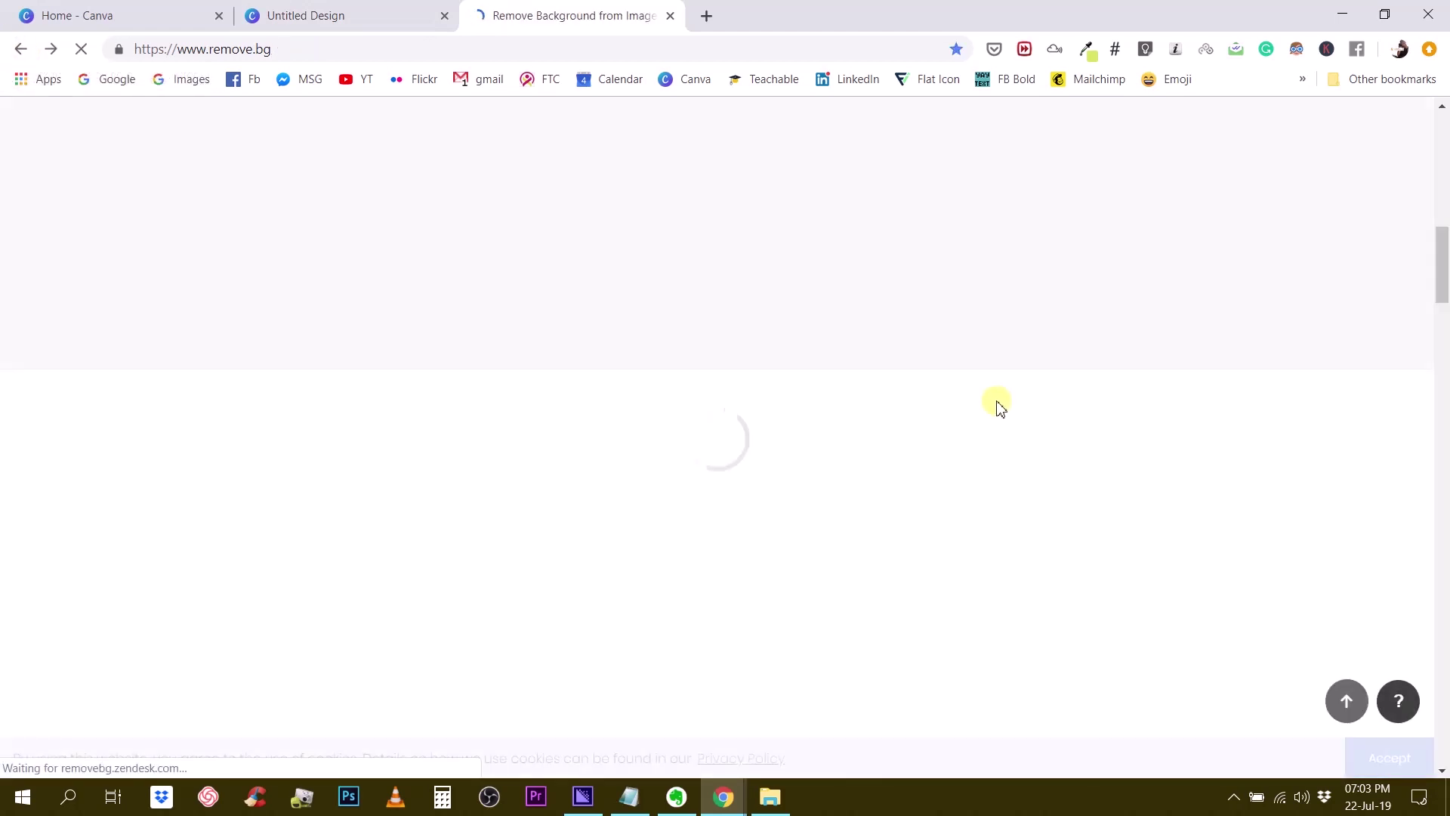
scroll(938, 446, "up", 9)
scroll(936, 448, "up", 5)
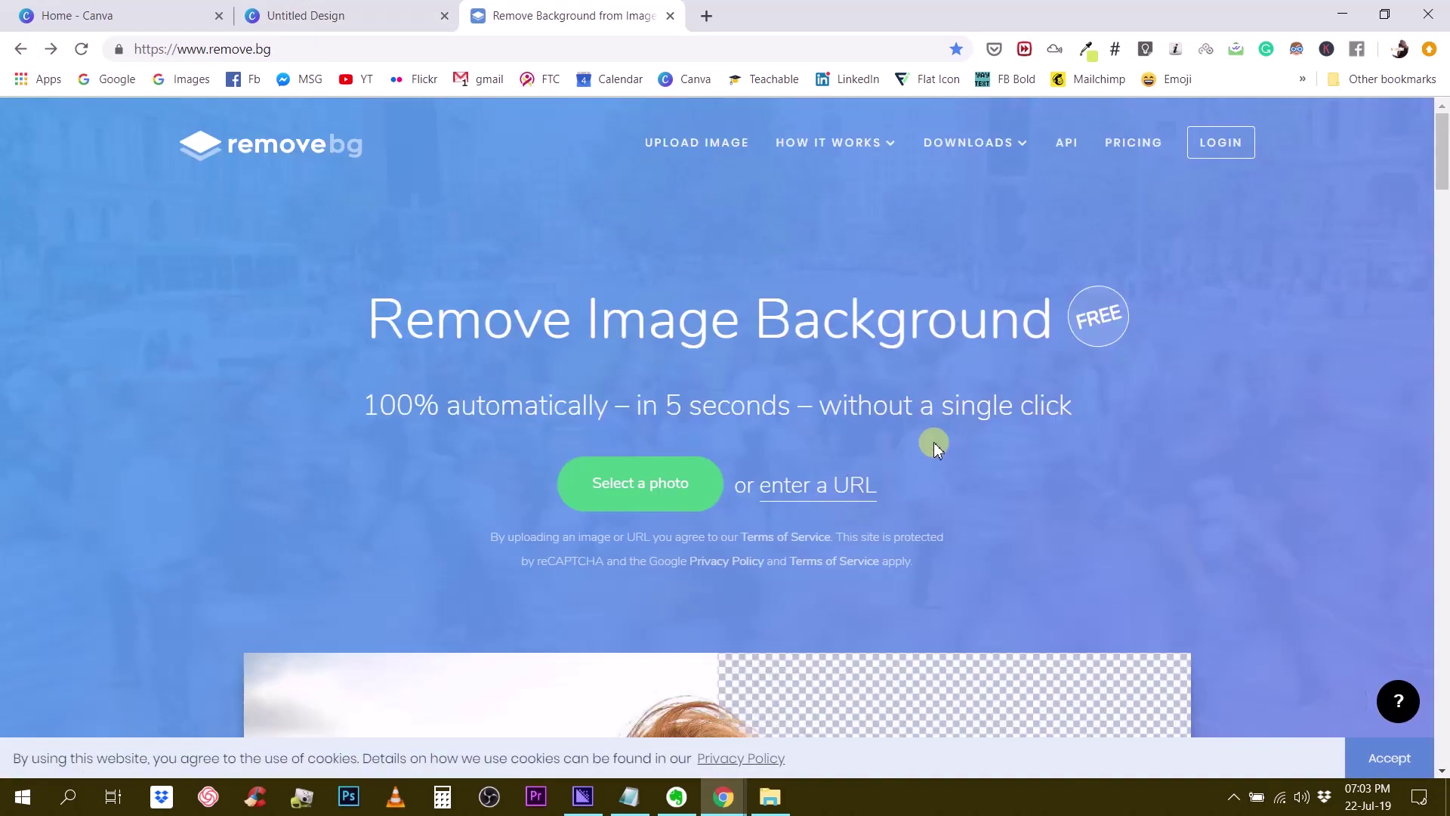
left_click(764, 800)
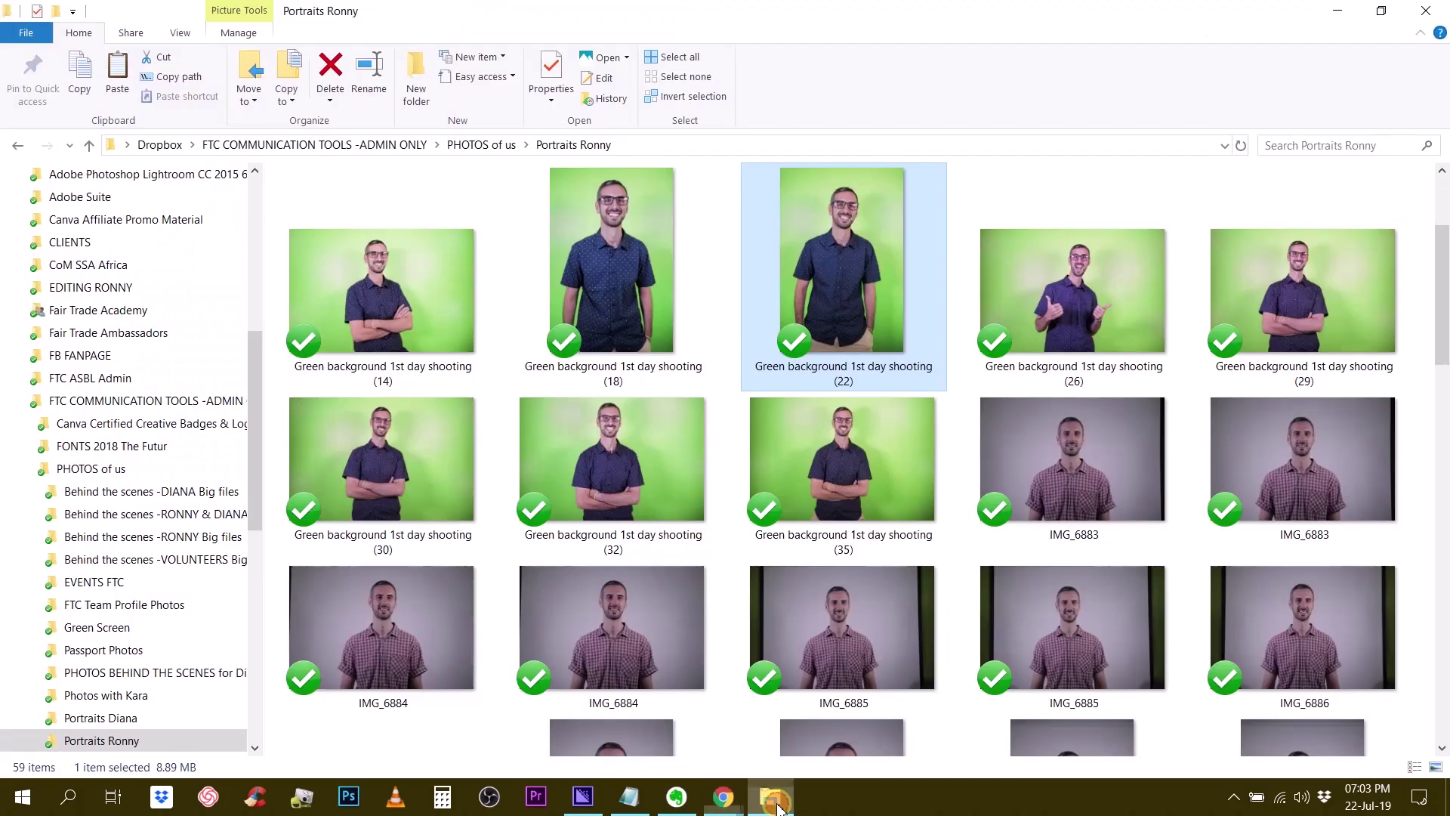
left_click_drag(861, 298, 744, 414)
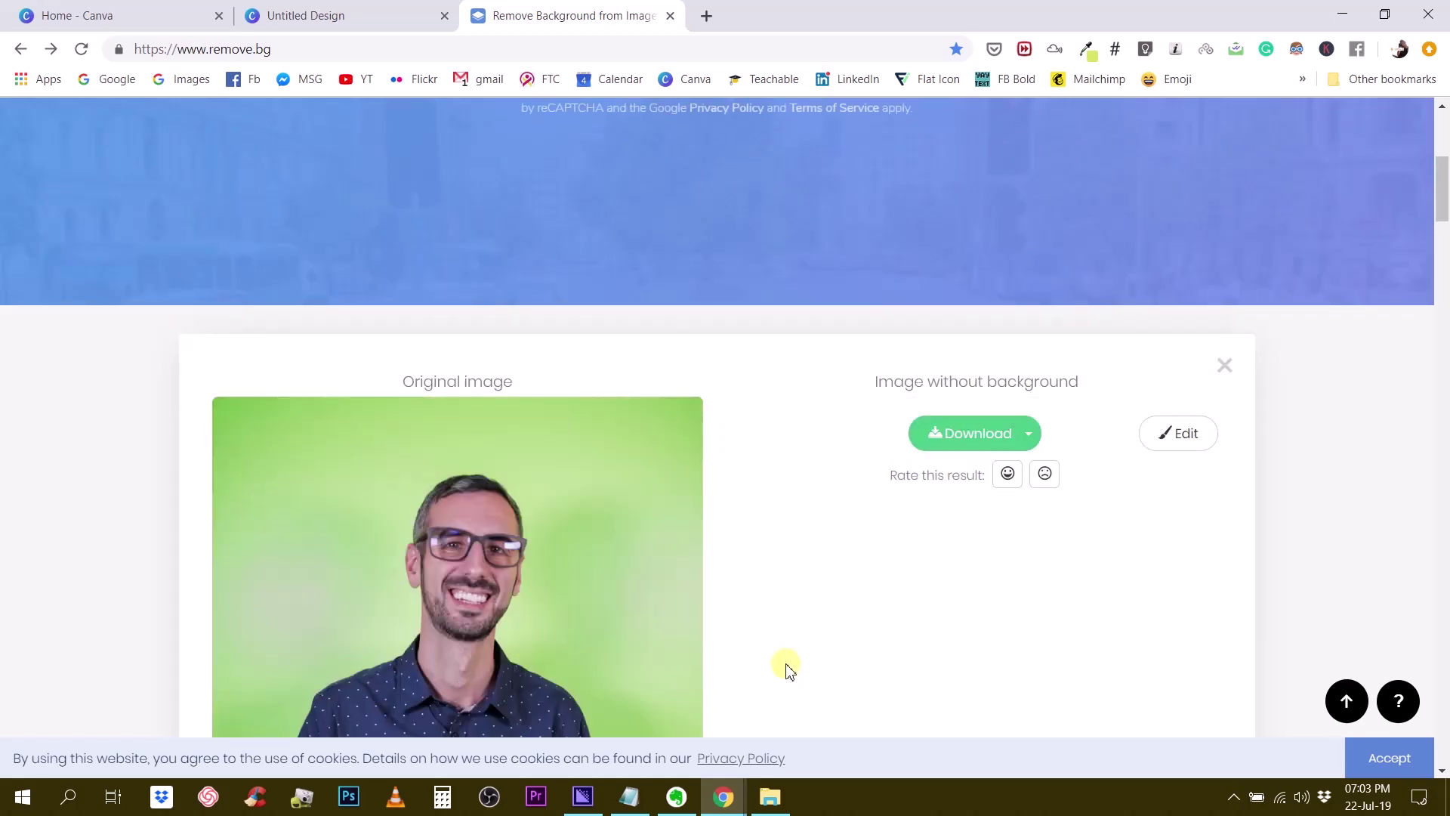
Download the 408 × 612 preview-size cut-out image from remove.bg's result page.
scroll(786, 668, "down", 3)
scroll(782, 693, "down", 5)
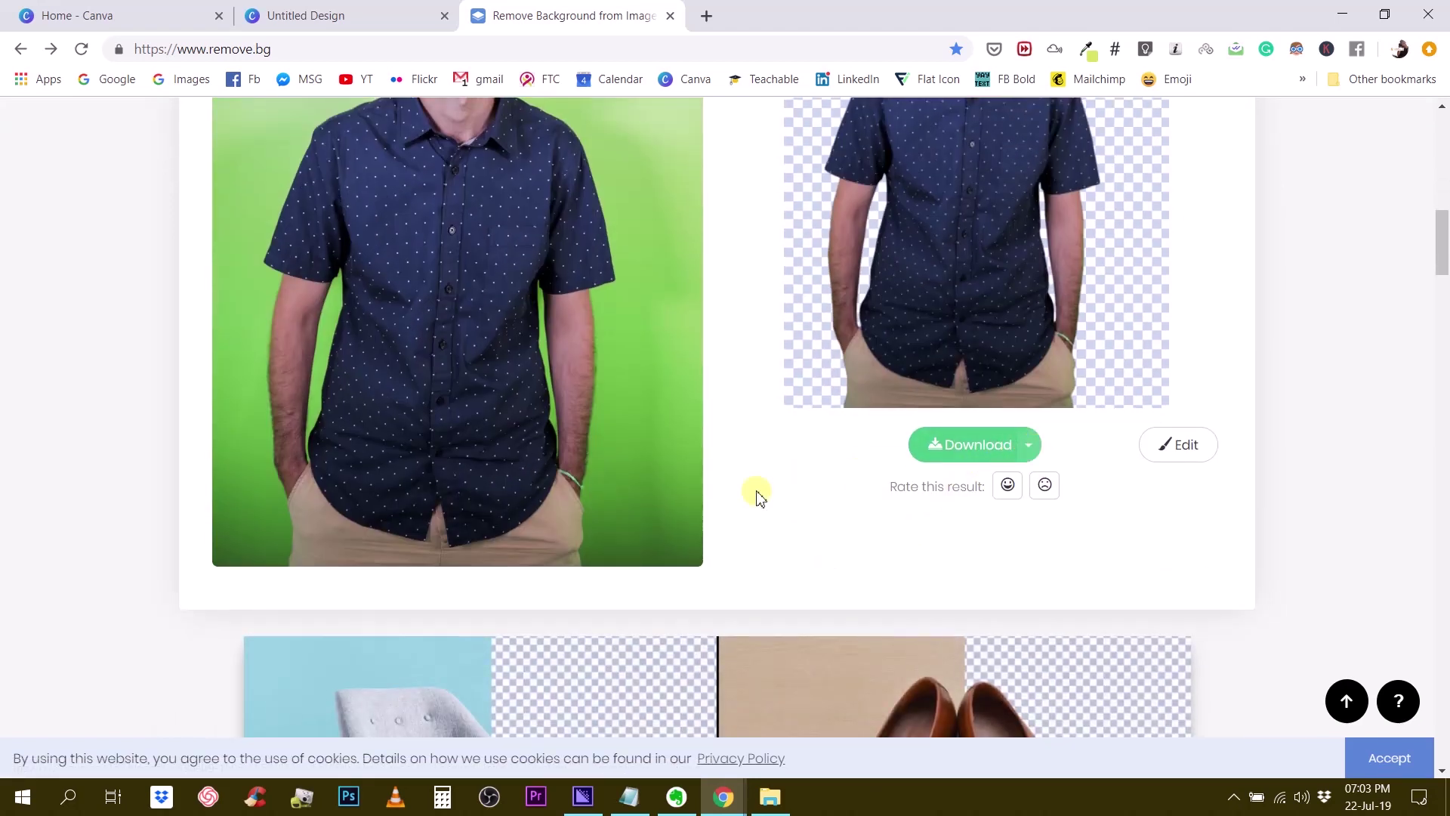
scroll(677, 496, "up", 3)
scroll(678, 500, "up", 3)
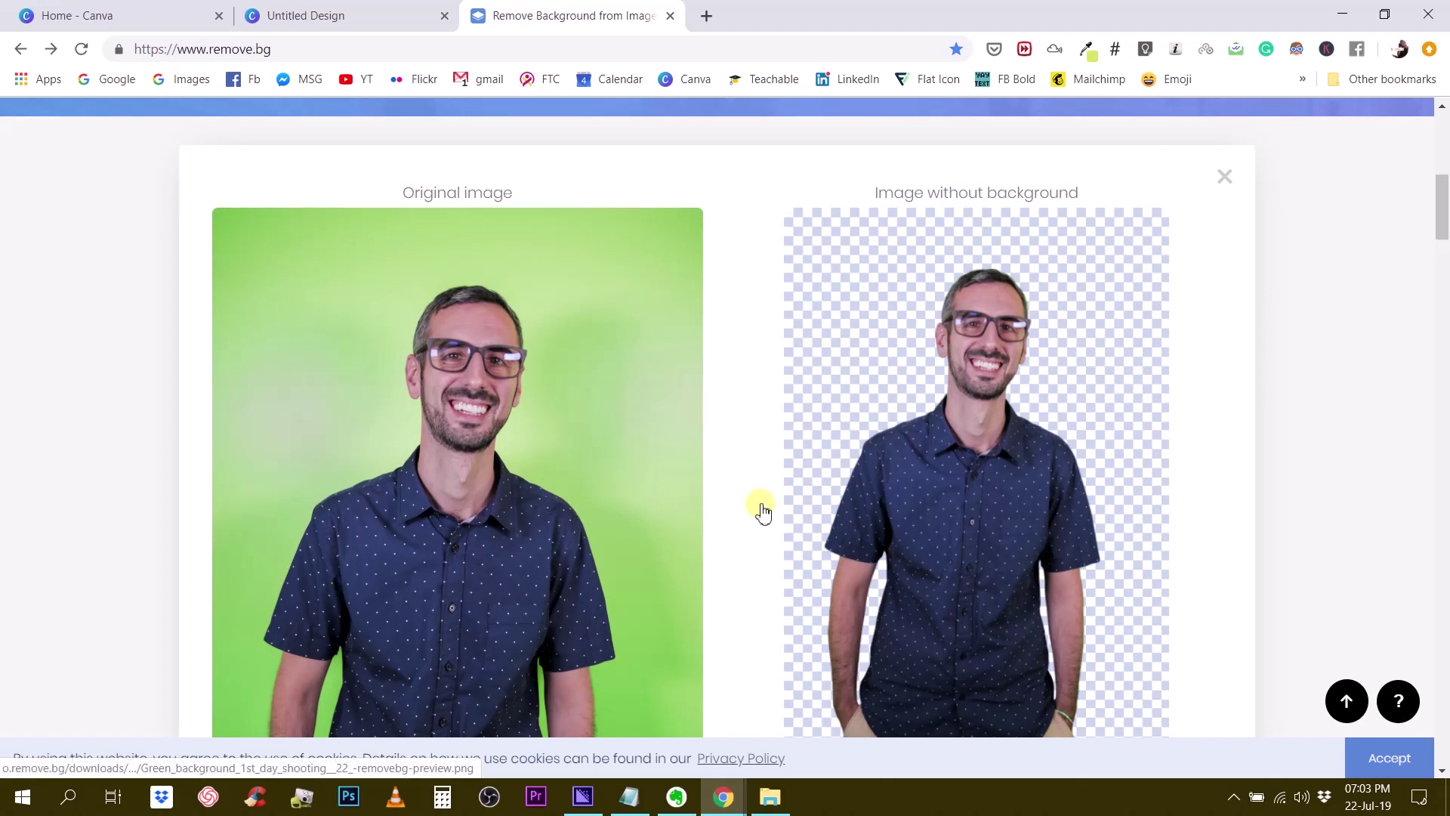
scroll(762, 512, "down", 3)
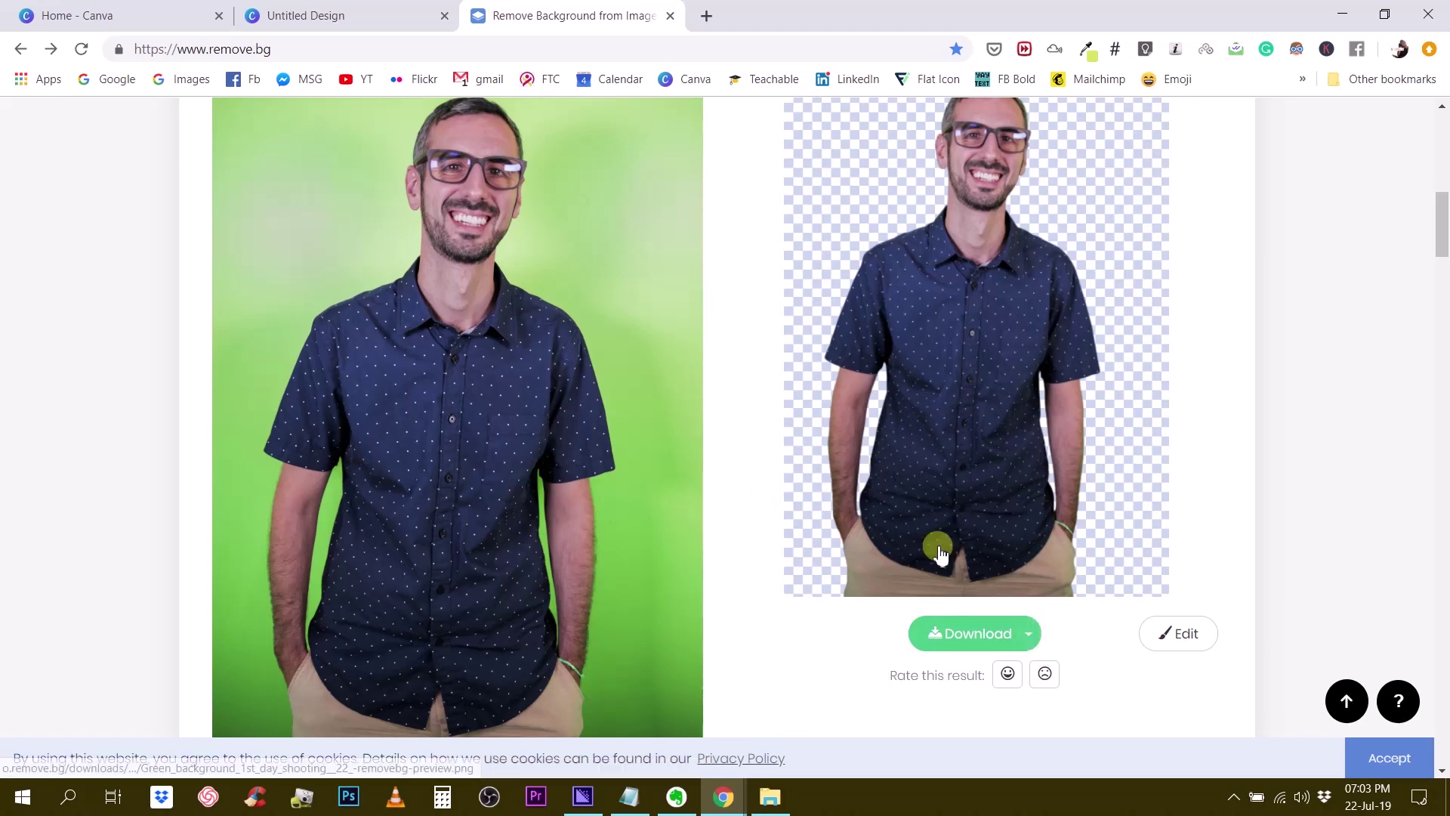
left_click(1031, 642)
scroll(1013, 660, "down", 1)
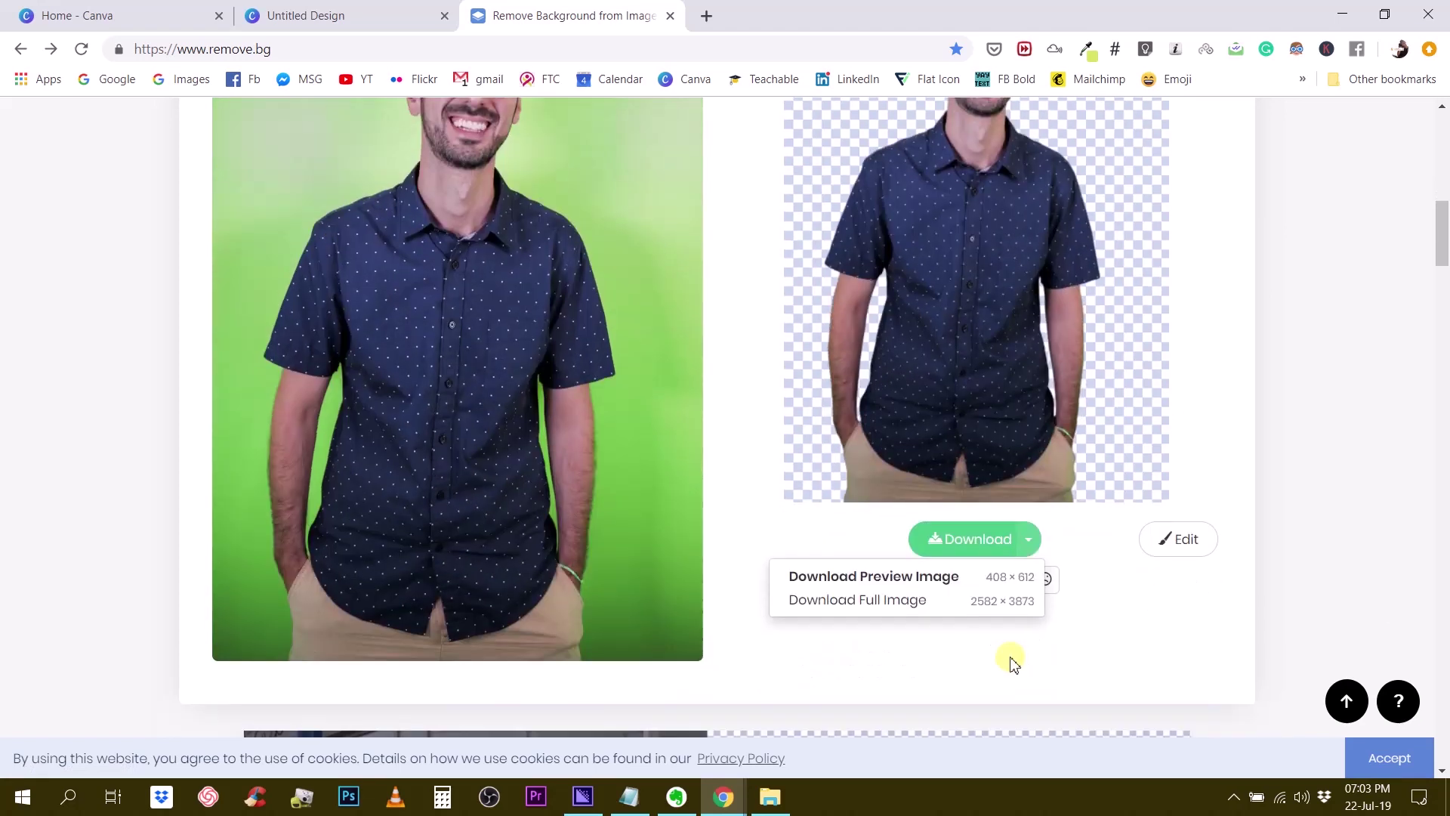
left_click(921, 583)
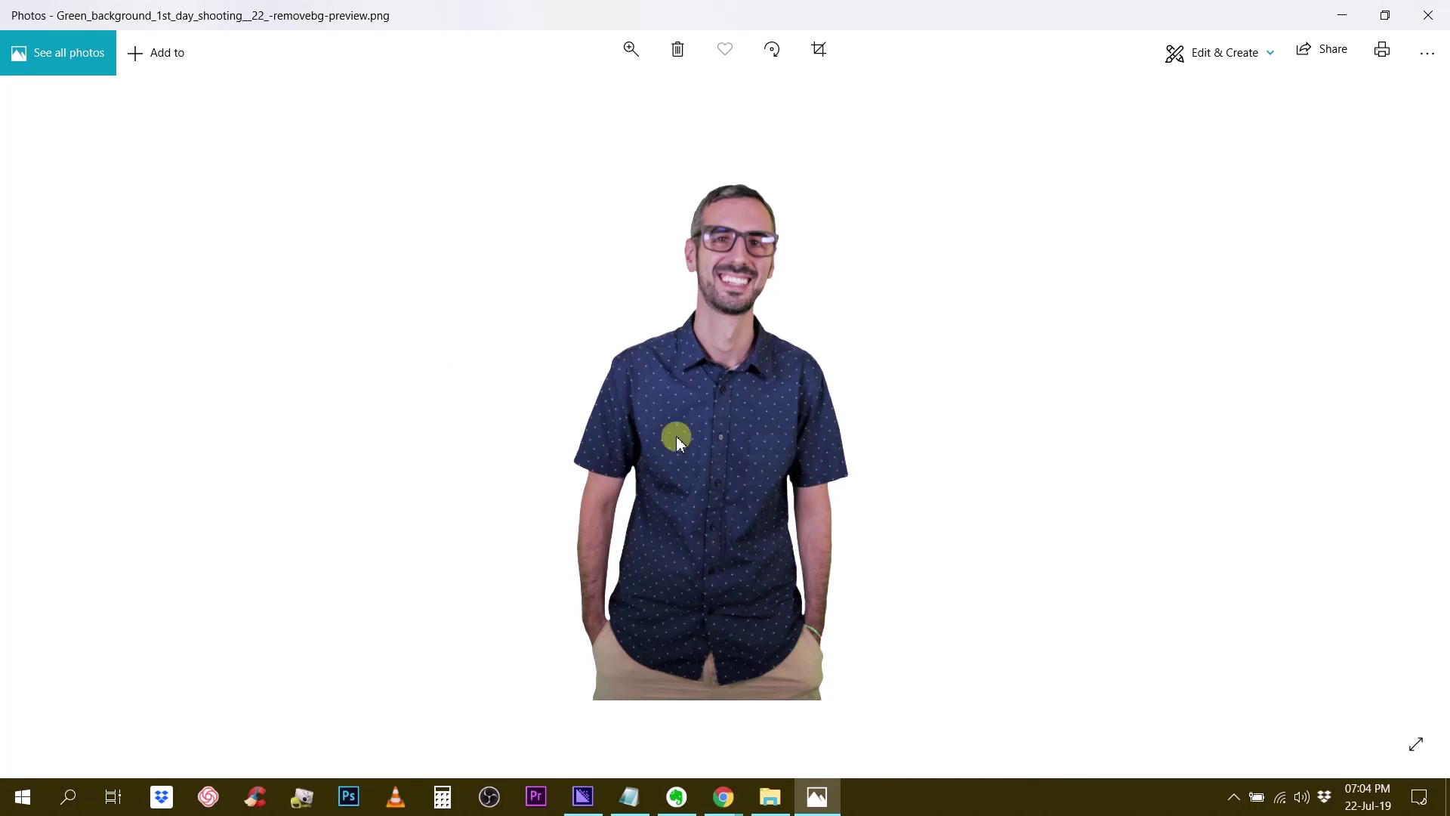
Save a copy of the cut-out PNG to the Desktop under a new 'Remove BG' file name.
right_click(676, 442)
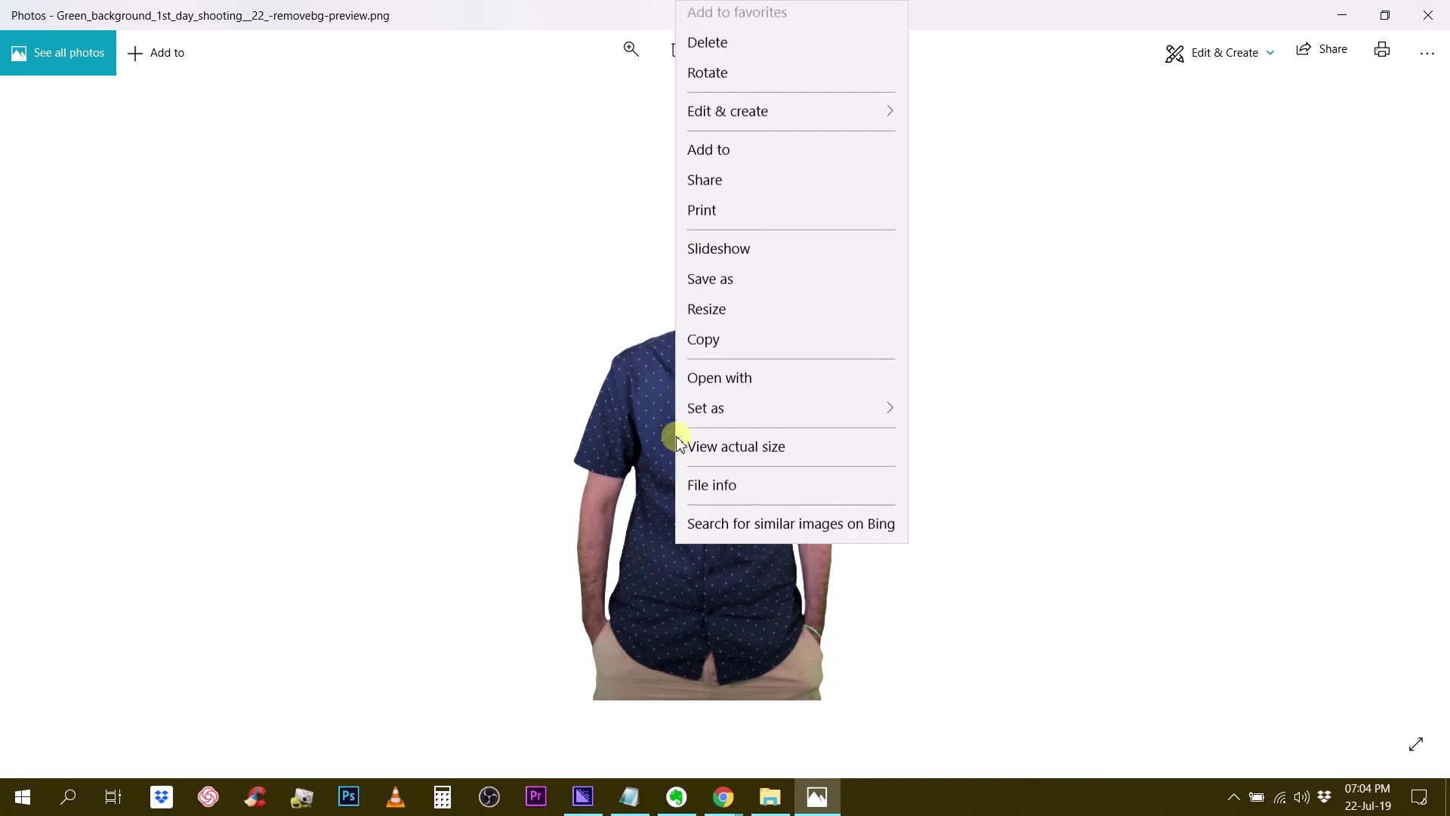
left_click(707, 291)
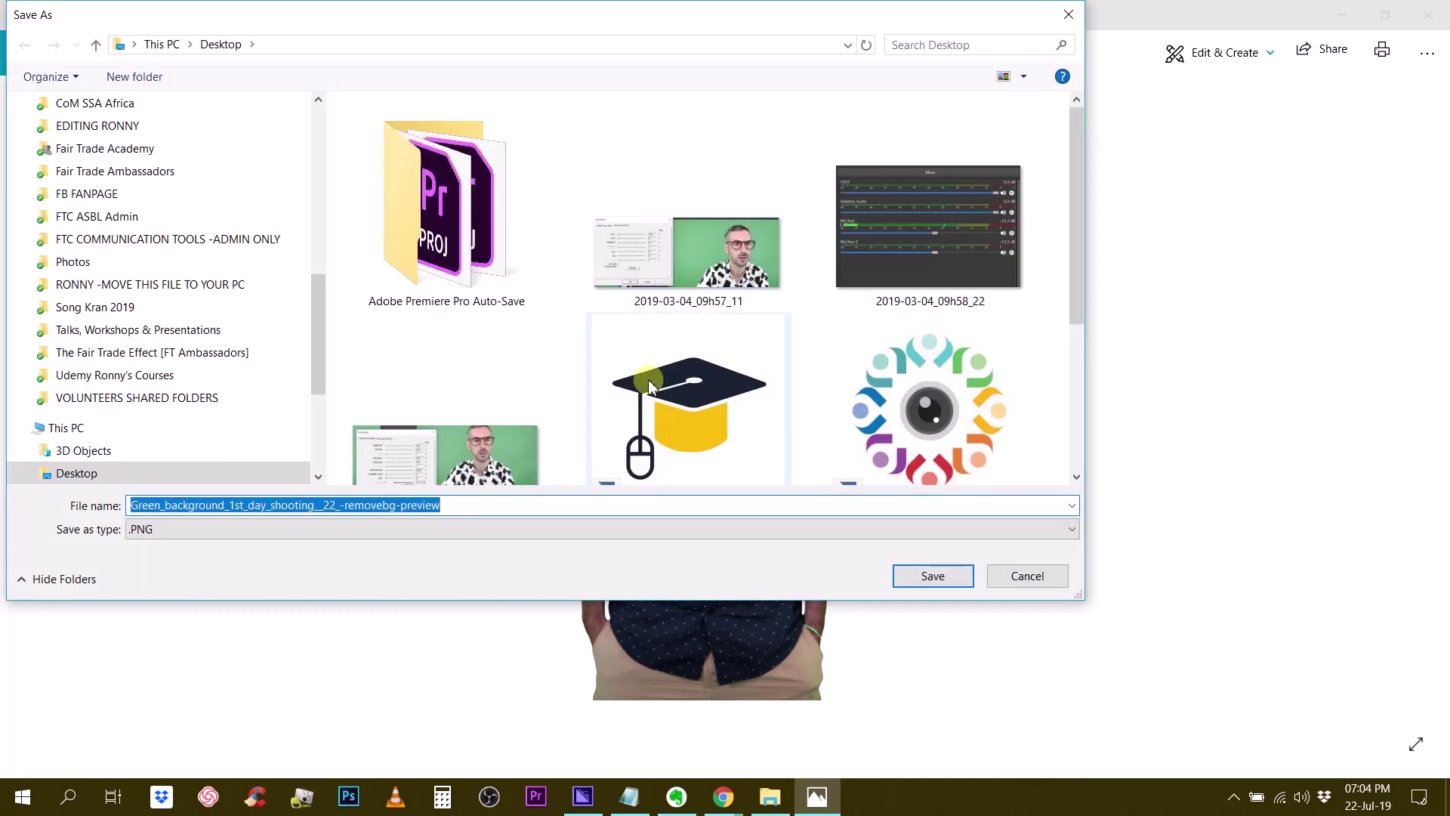
type("Remove BG ronny")
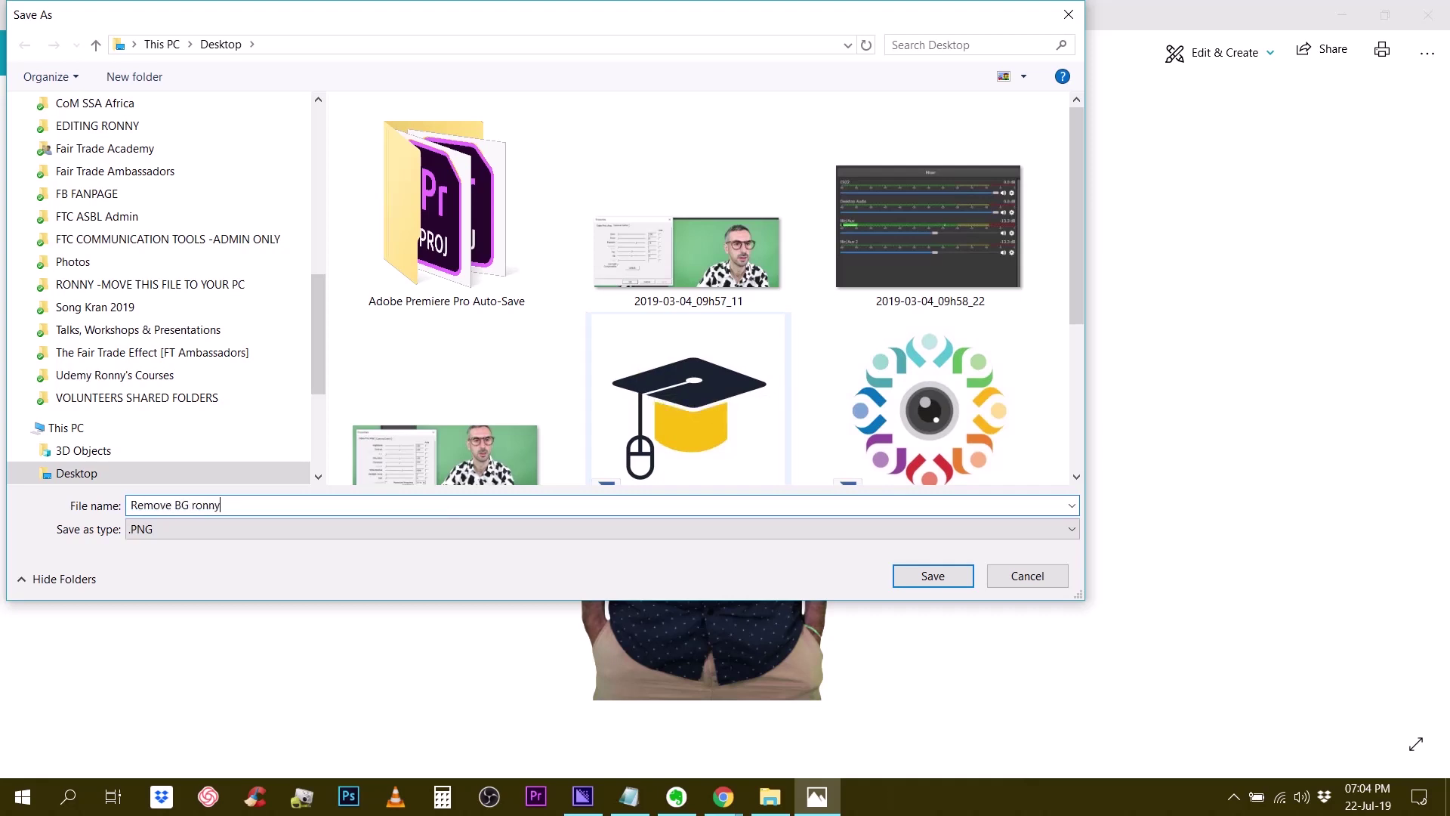
type(" te")
key("Return")
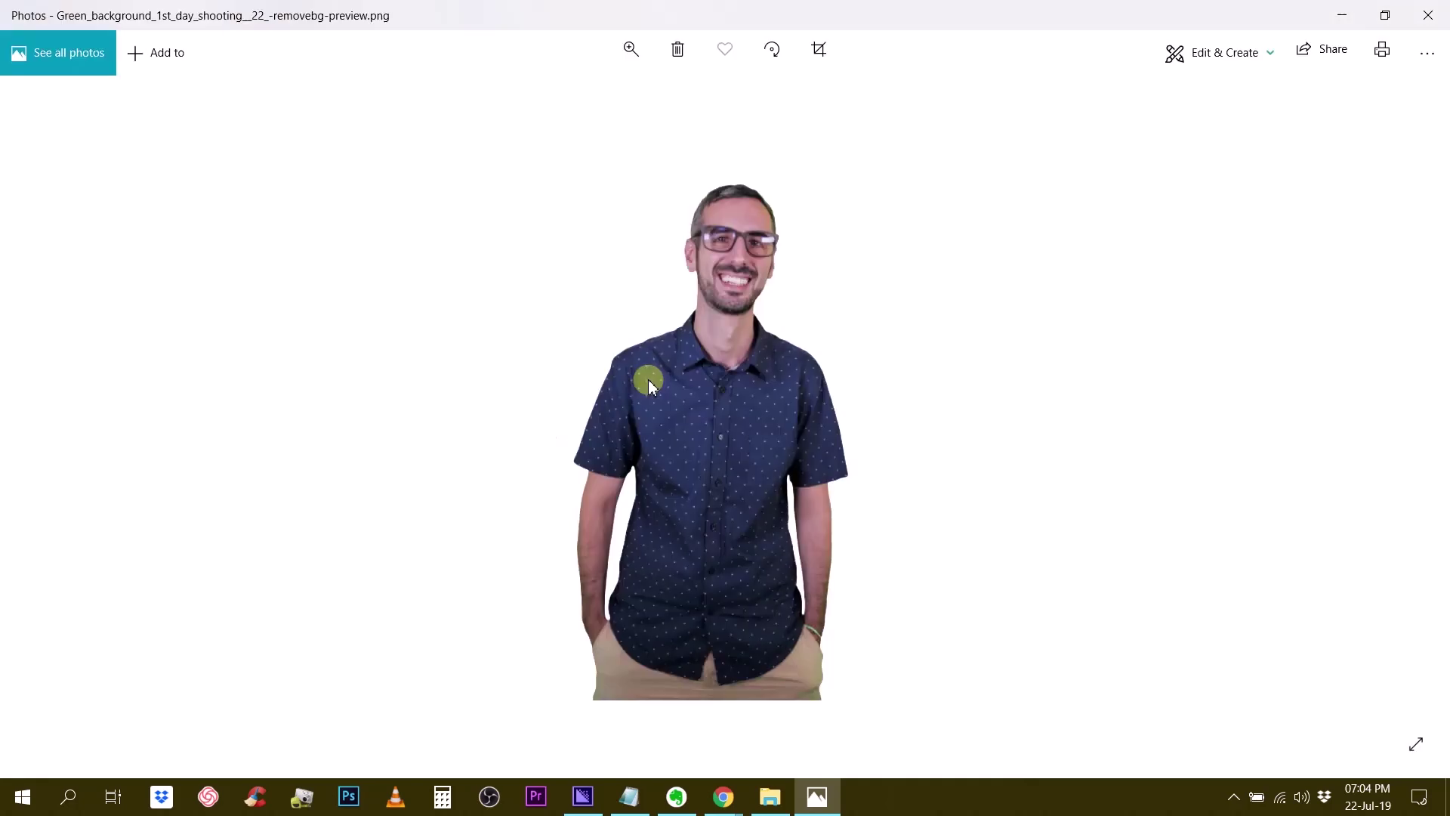
Close Photos, upload the saved Desktop cut-out into Canva, and show the cut-out photos folder.
left_click(1428, 14)
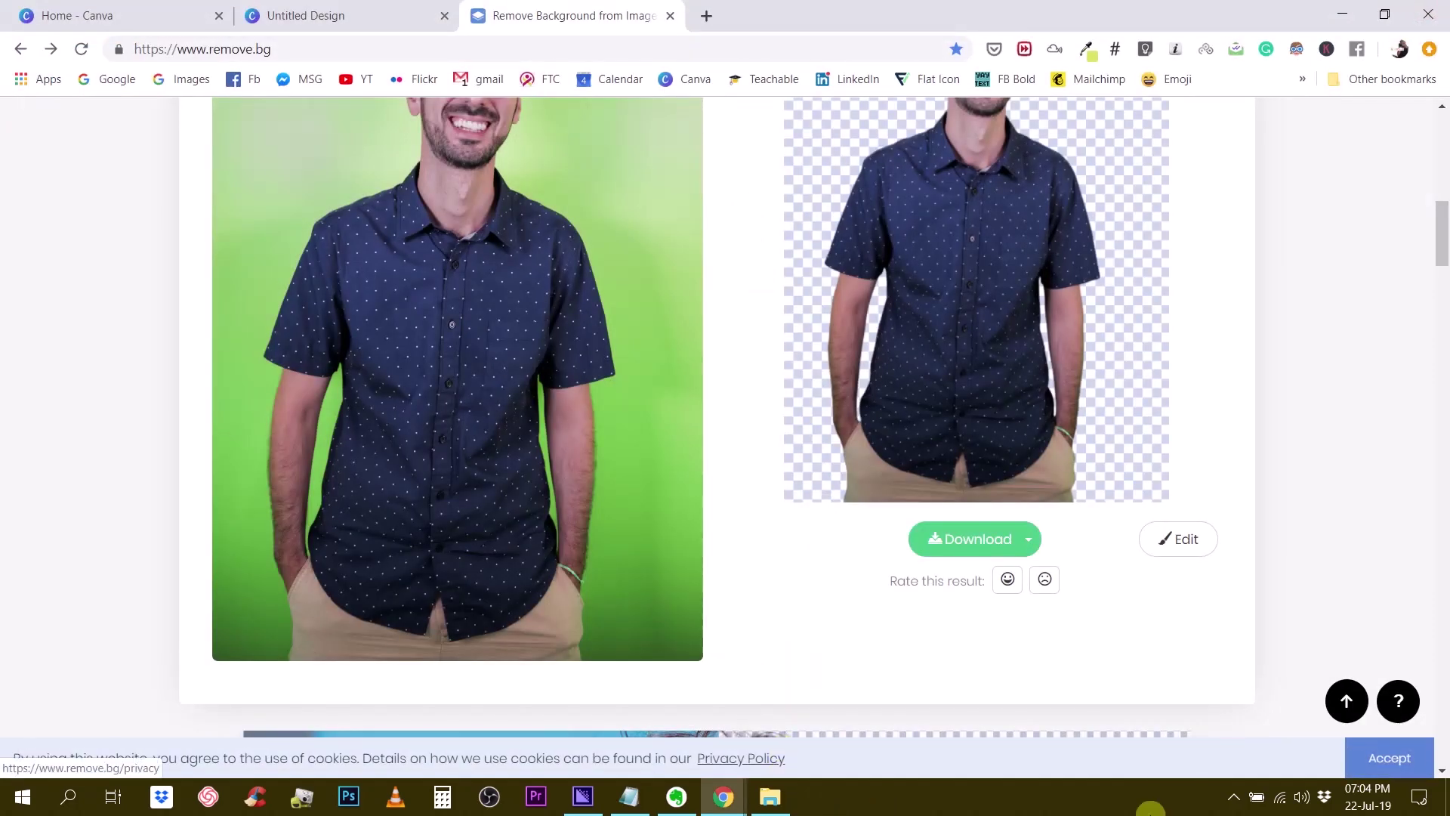
left_click(1446, 799)
left_click_drag(33, 125, 185, 425)
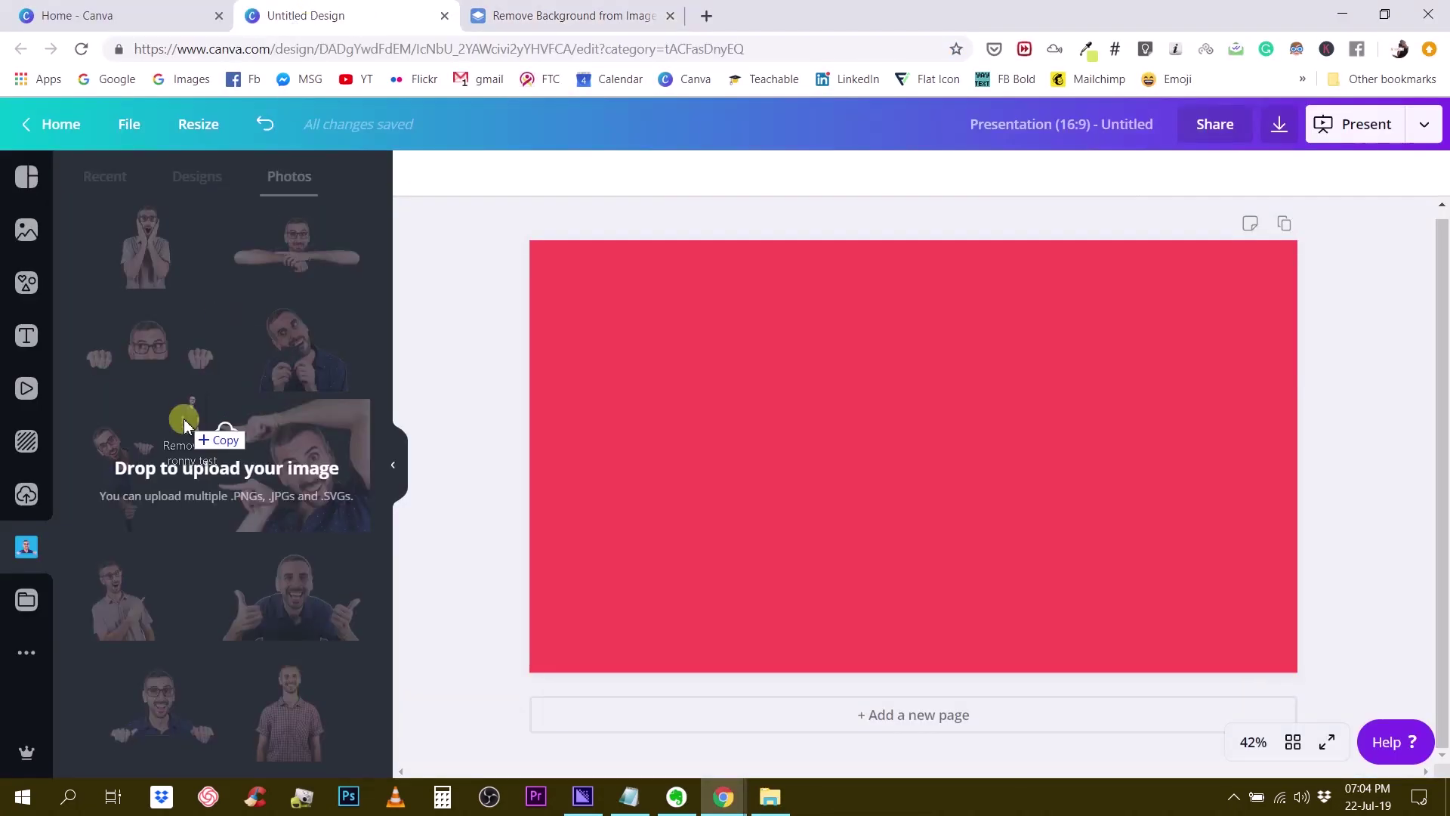
left_click_drag(185, 425, 91, 279)
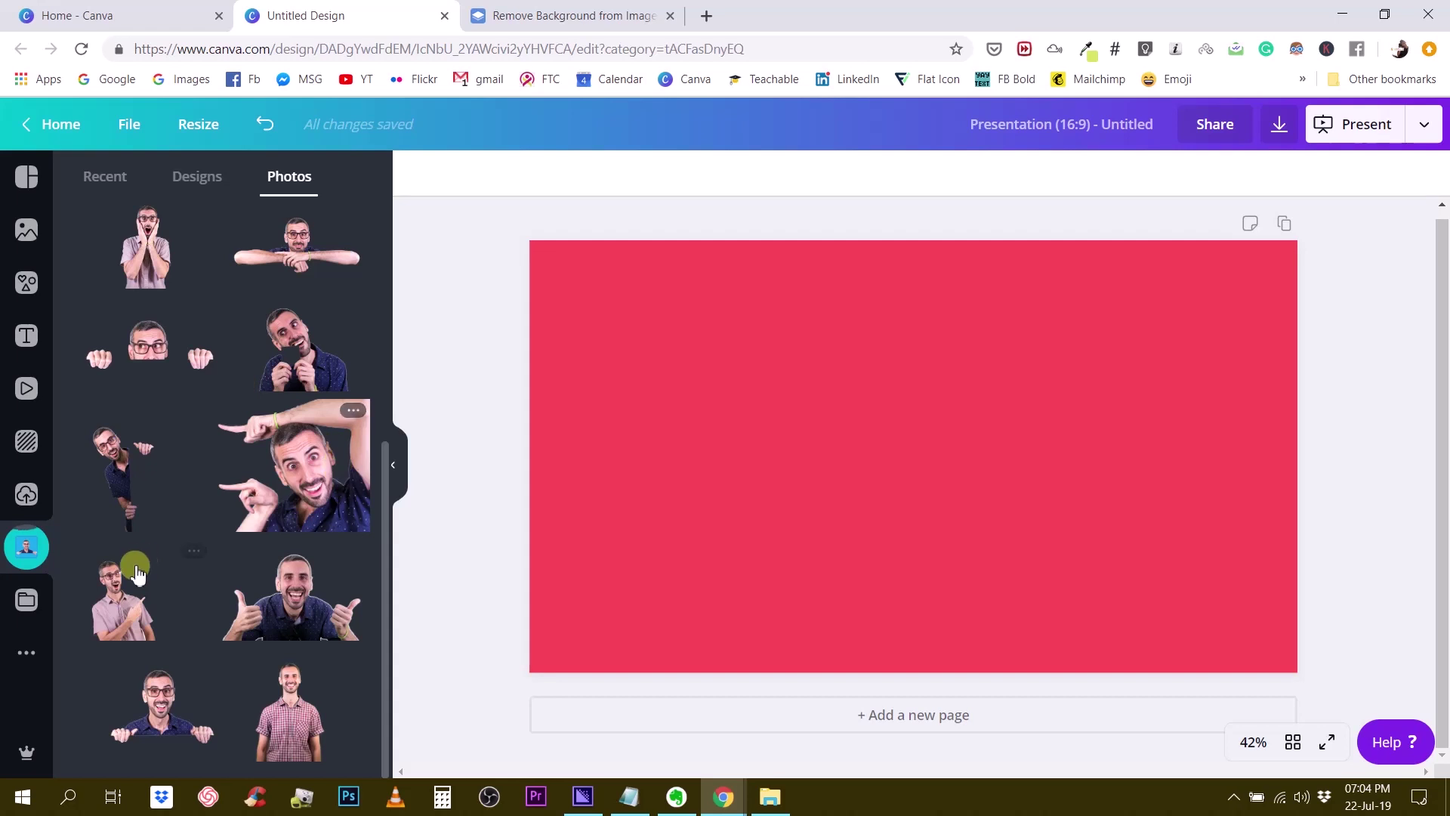
left_click(25, 557)
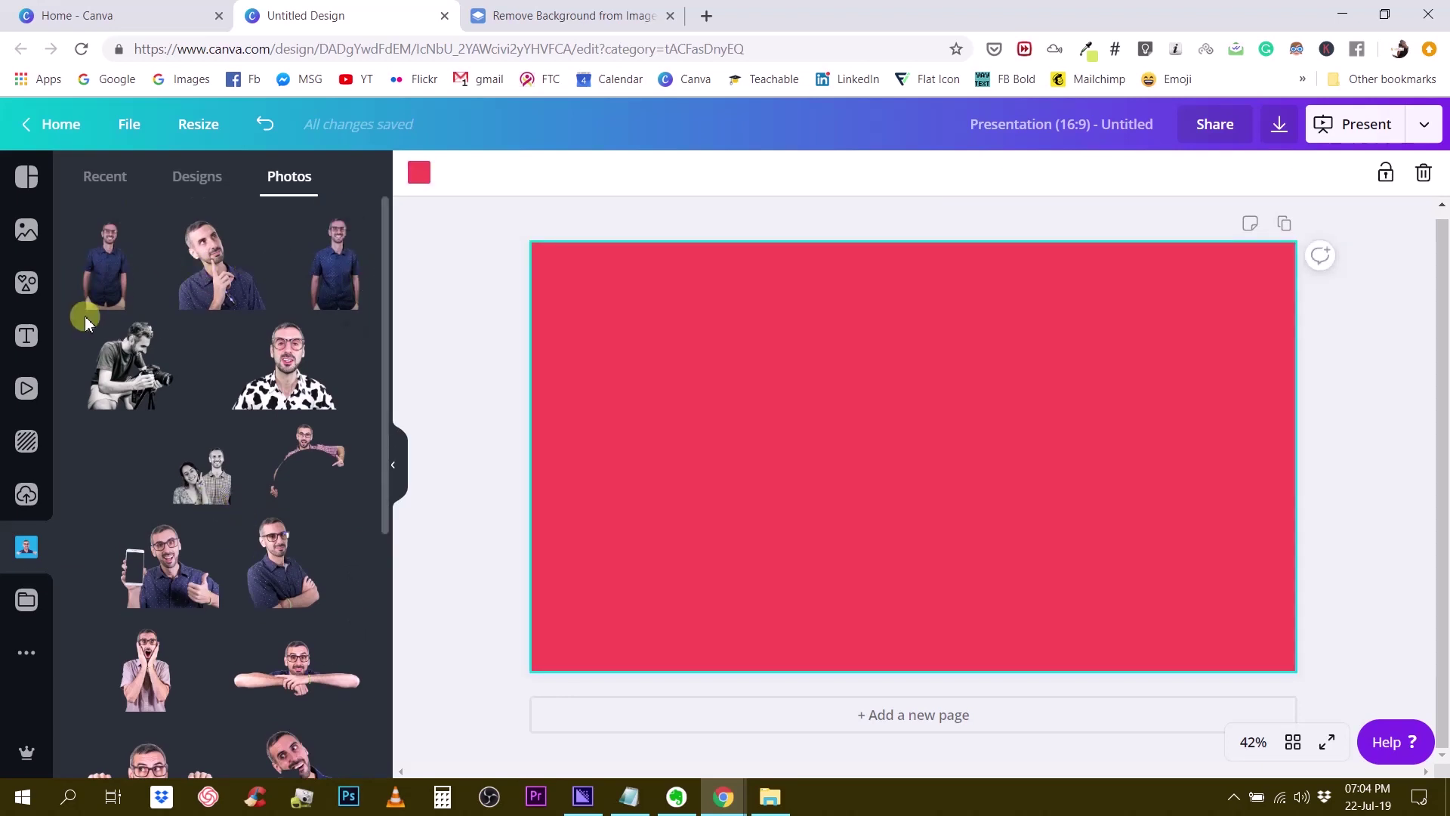
Add the new cut-out at the slide's bottom centre and recolour the red background teal.
left_click(119, 291)
mouse_move(894, 476)
left_mouse_down()
mouse_move(896, 506)
mouse_move(897, 492)
left_mouse_up()
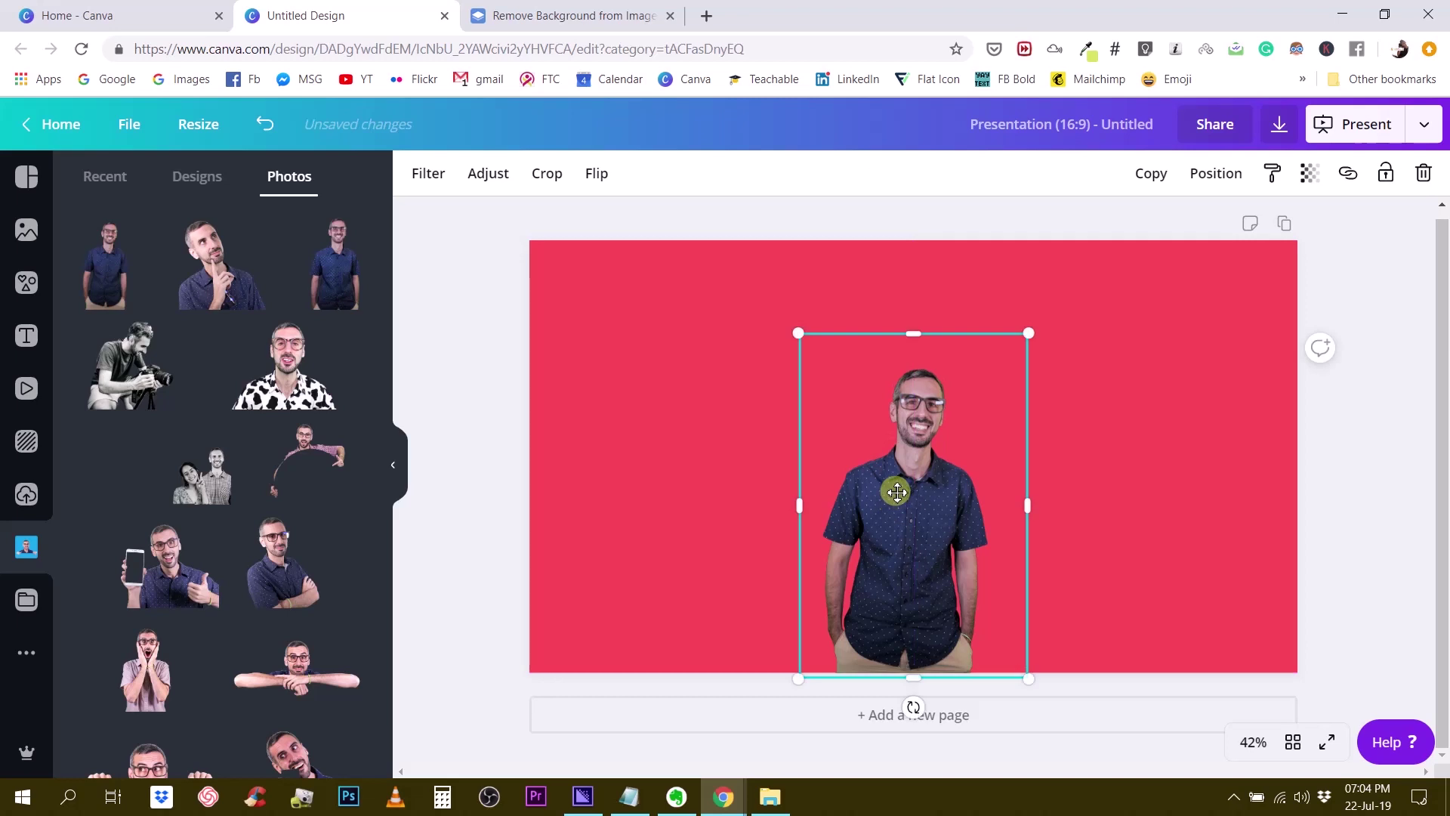
left_click(1339, 438)
left_click(1191, 438)
left_click(419, 172)
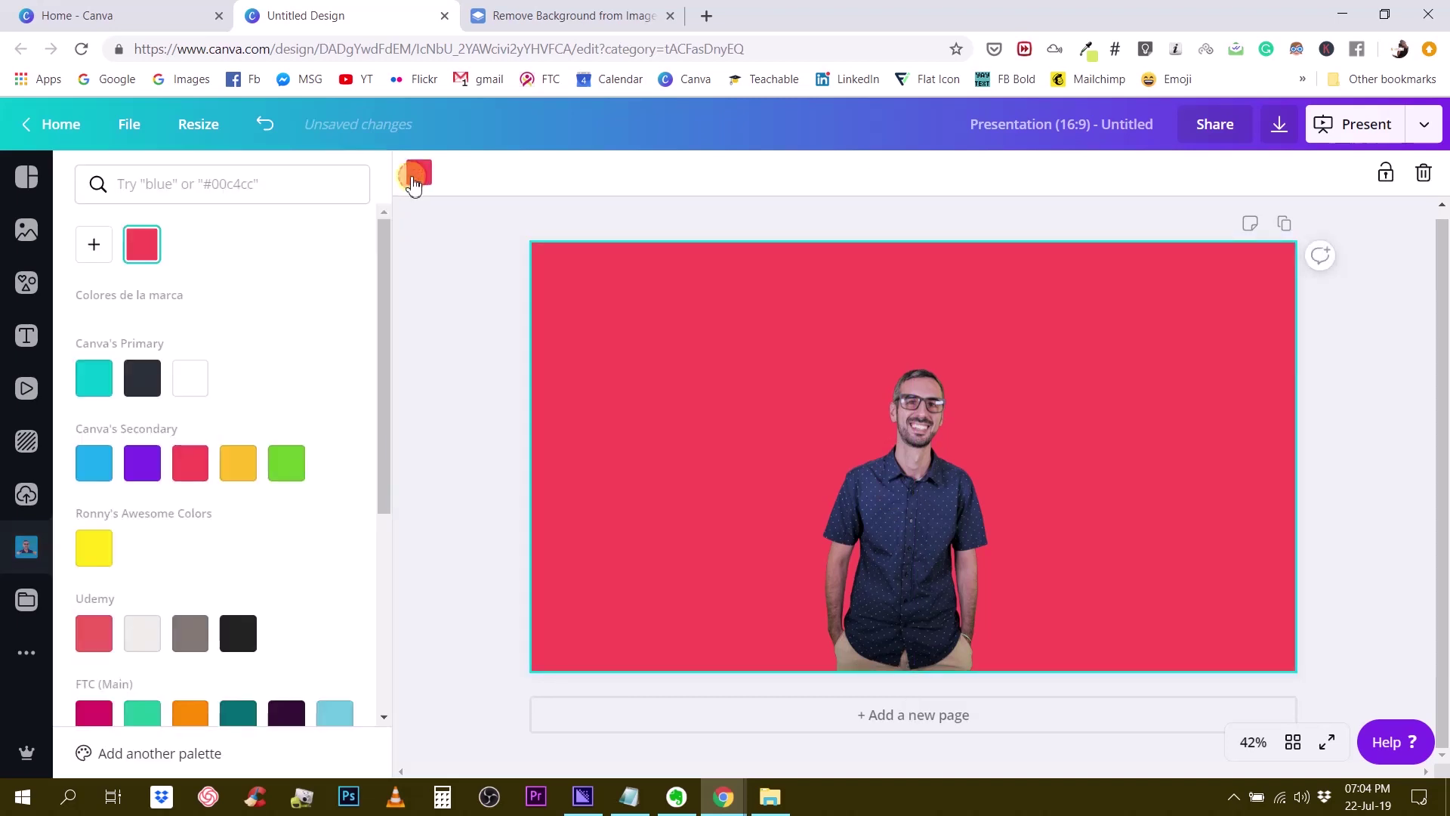
left_click(95, 376)
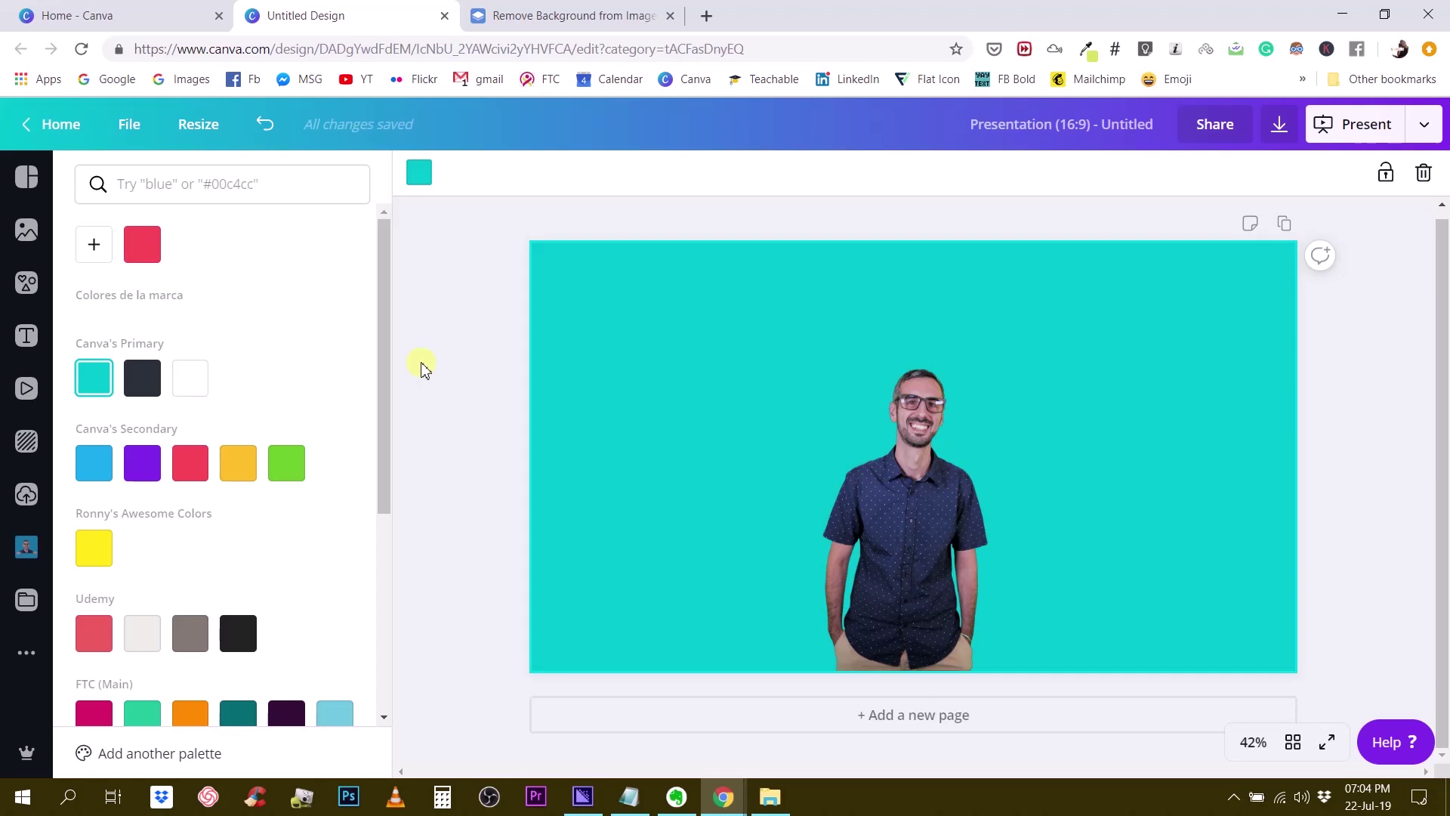
left_click(421, 368)
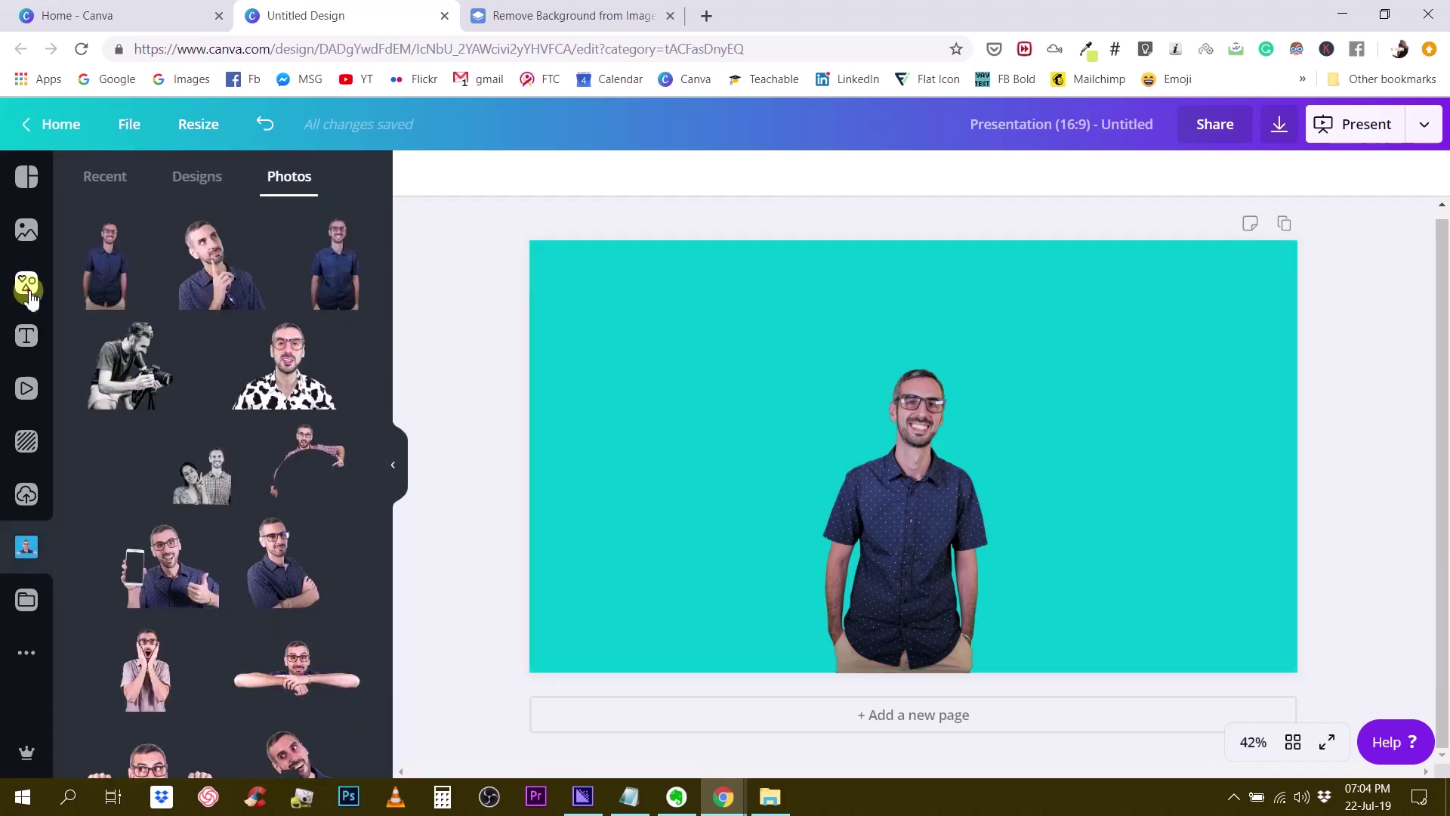
Add the pink-purple gradient blob from Elements' Gradients collection to the slide.
left_click(28, 289)
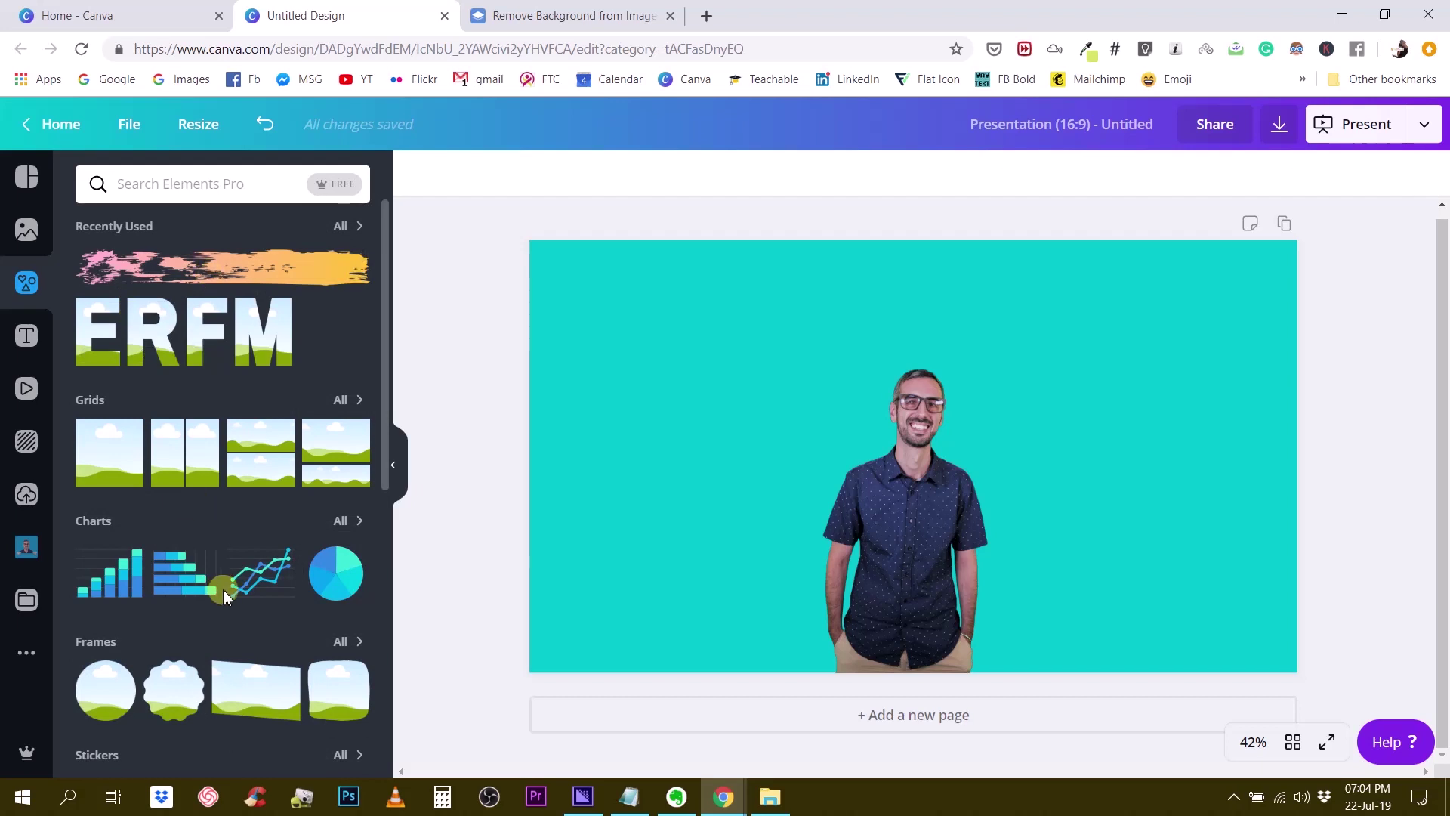
scroll(225, 597, "down", 6)
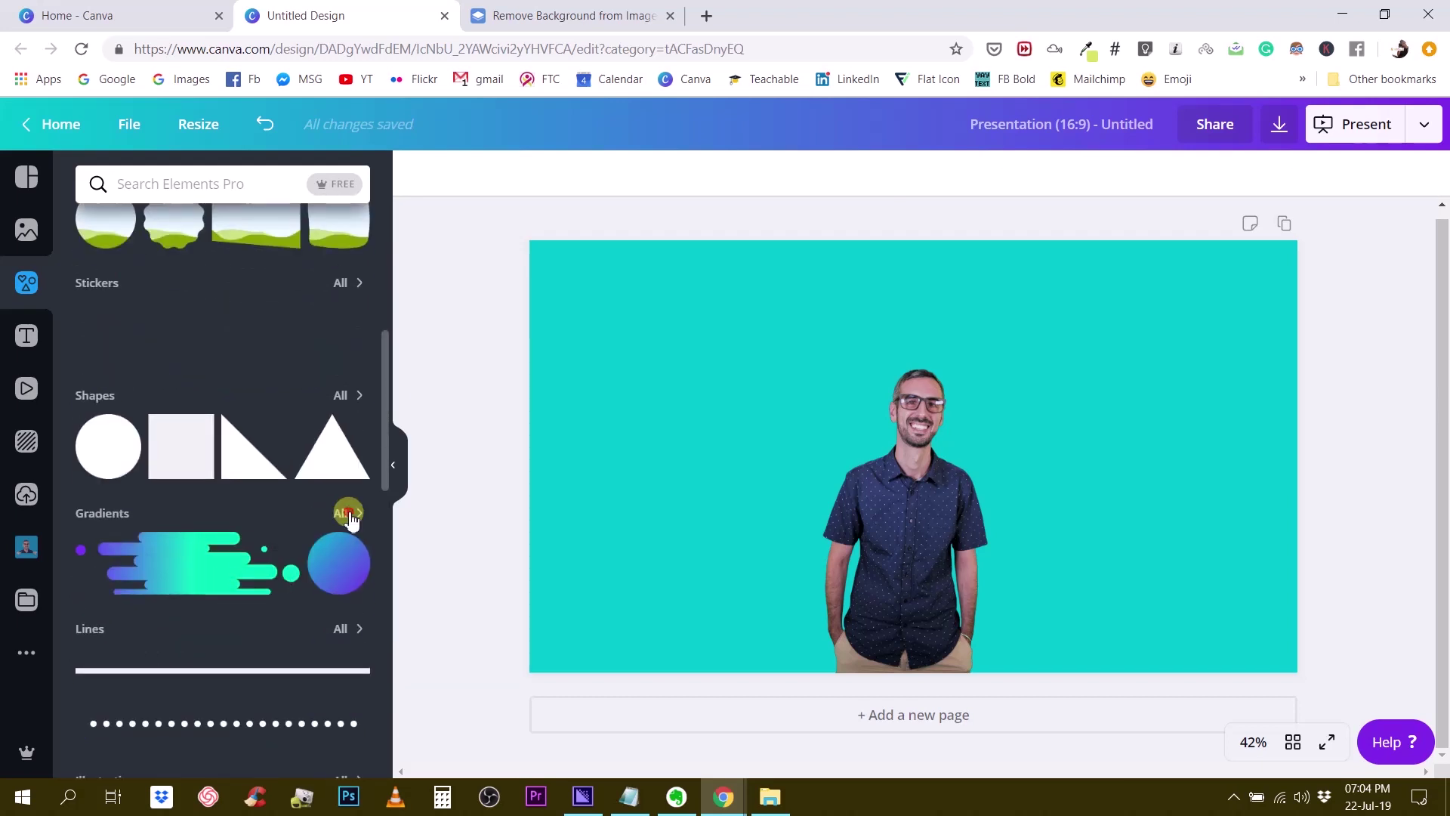
left_click(349, 515)
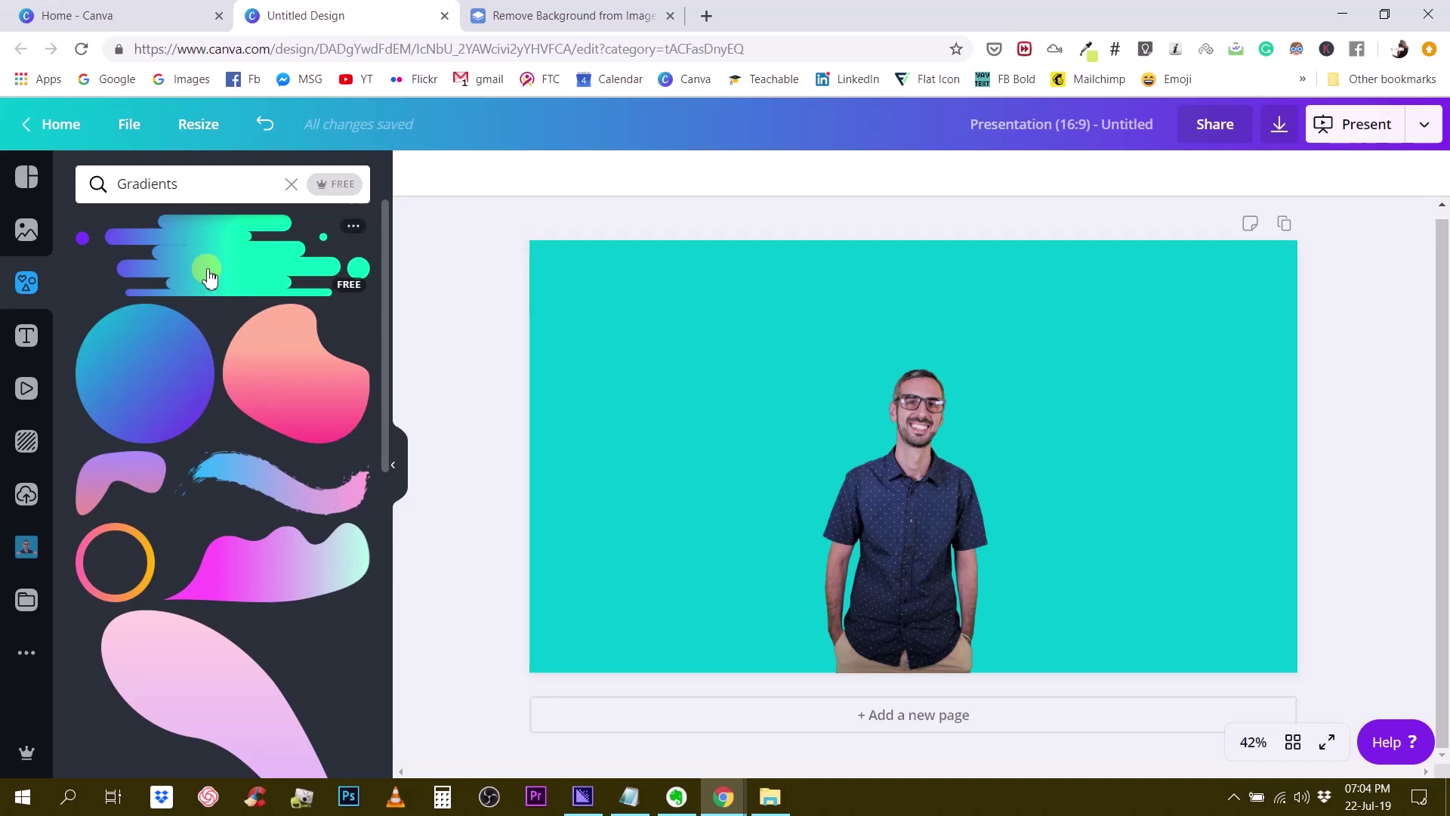
scroll(337, 538, "down", 5)
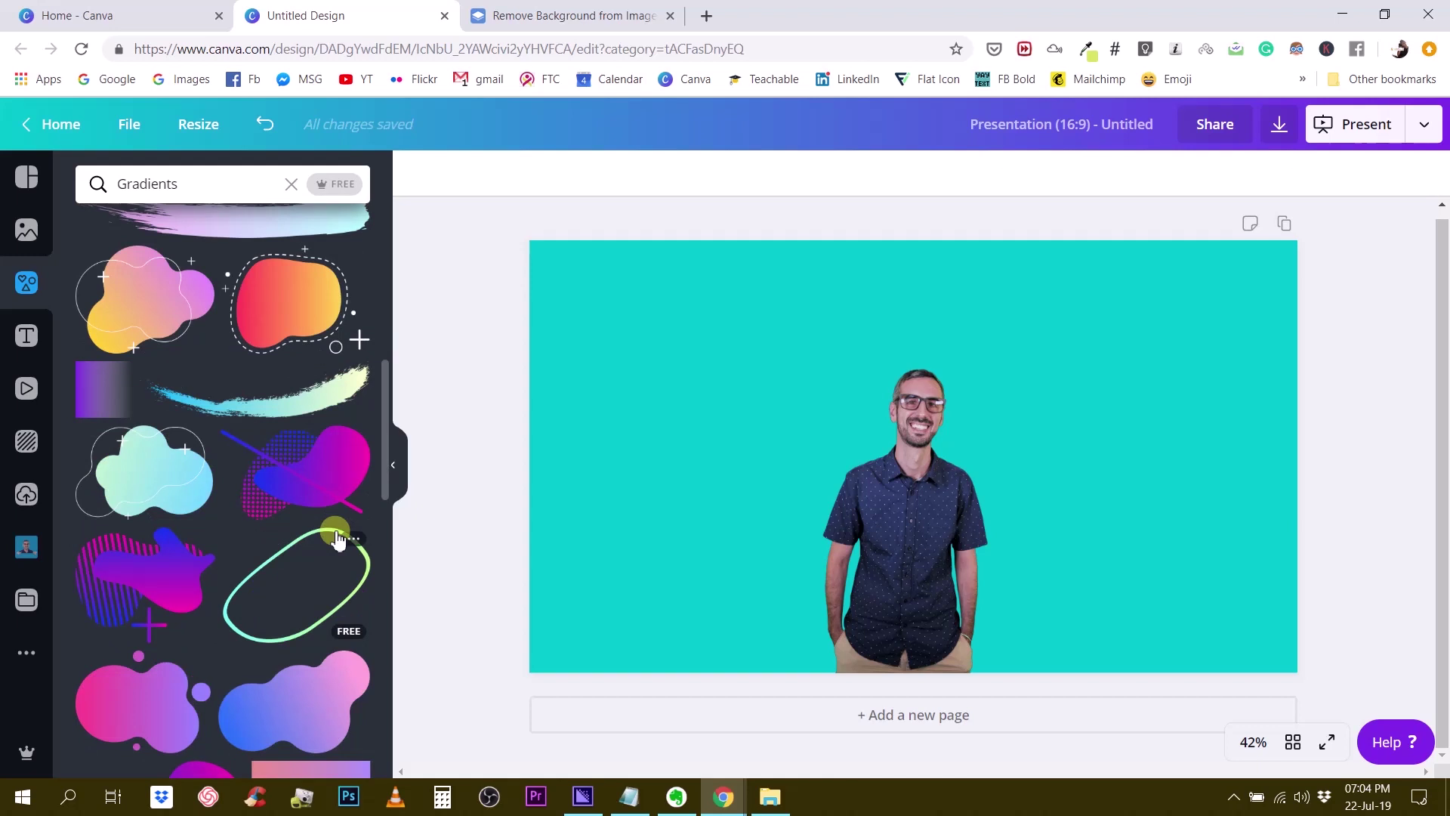
scroll(337, 538, "down", 1)
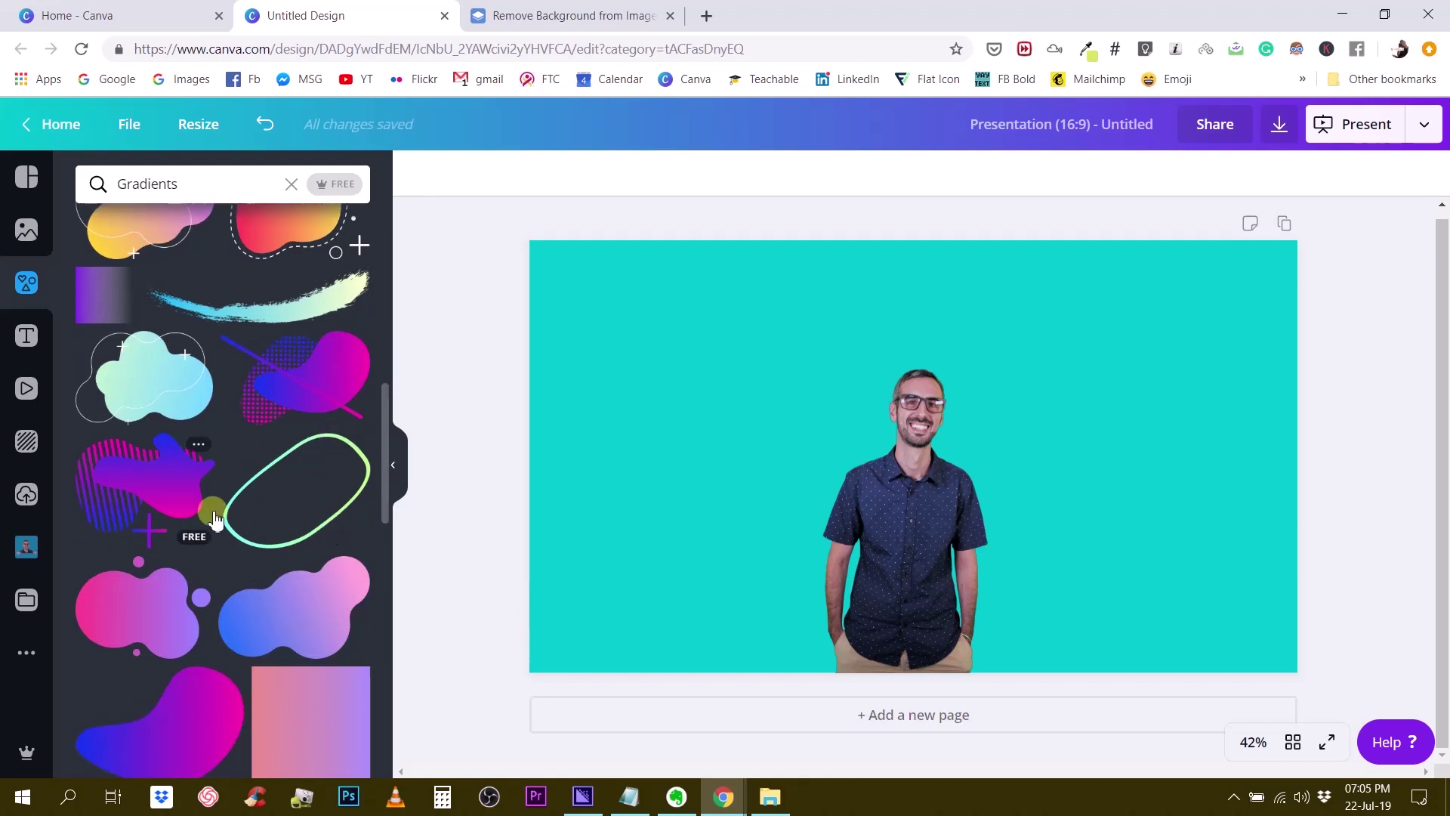
scroll(208, 505, "down", 2)
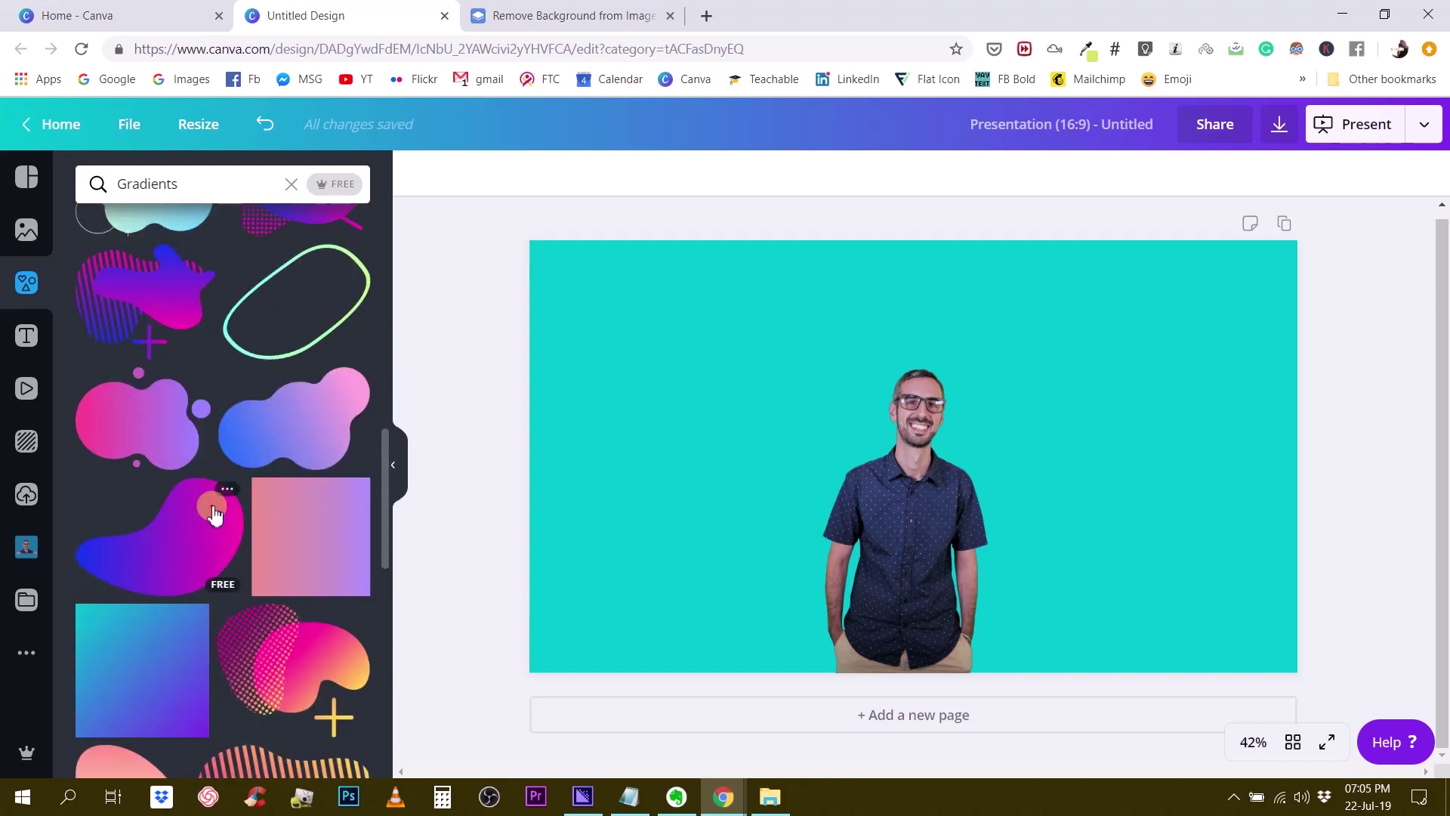
left_click(214, 513)
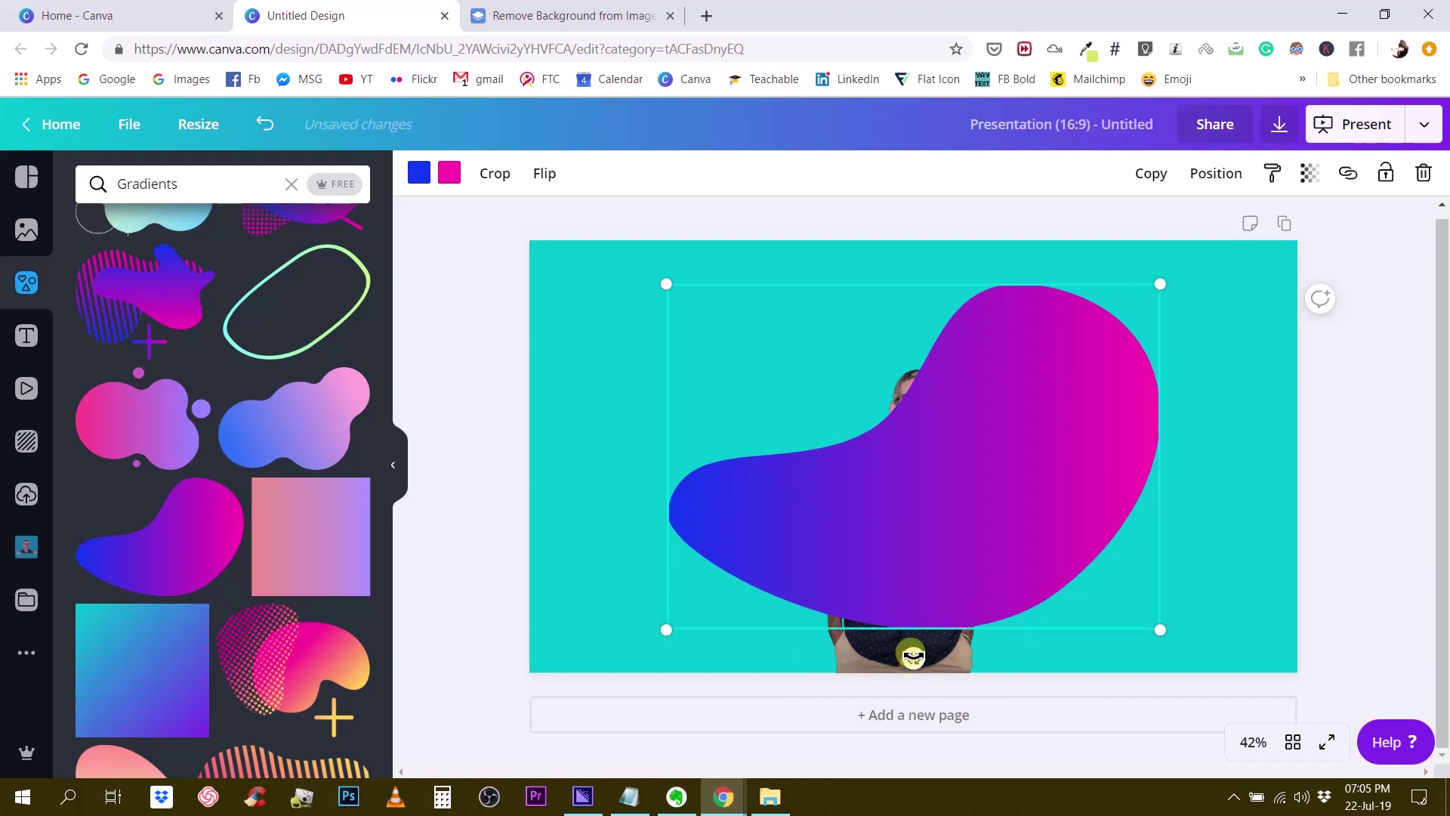
Rotate the blob to about -106°, move it lower and send it backward behind the man.
left_click_drag(913, 654, 1184, 384)
left_click_drag(948, 434, 958, 509)
left_click(1217, 174)
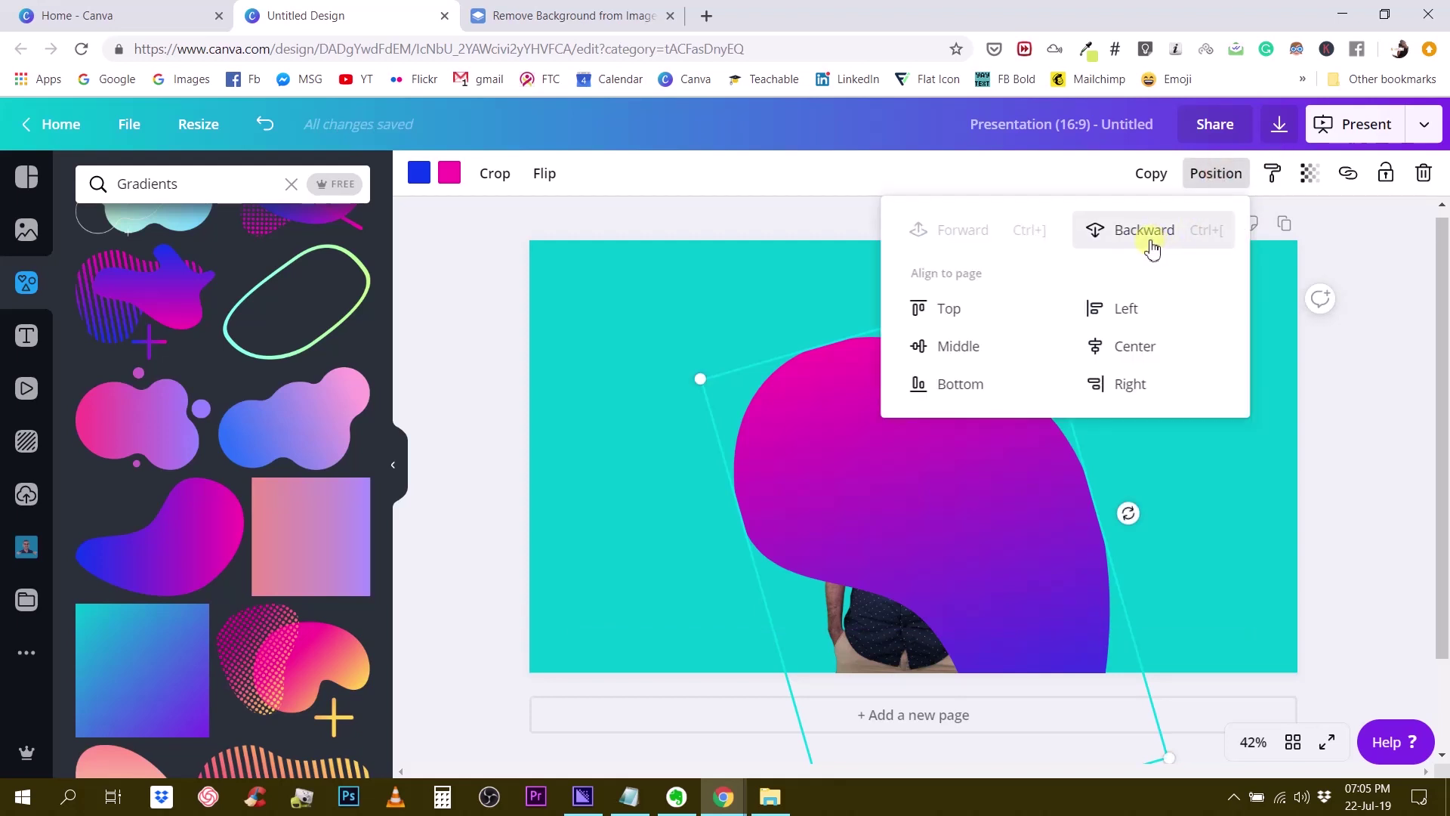
left_click(1150, 244)
left_click(1373, 411)
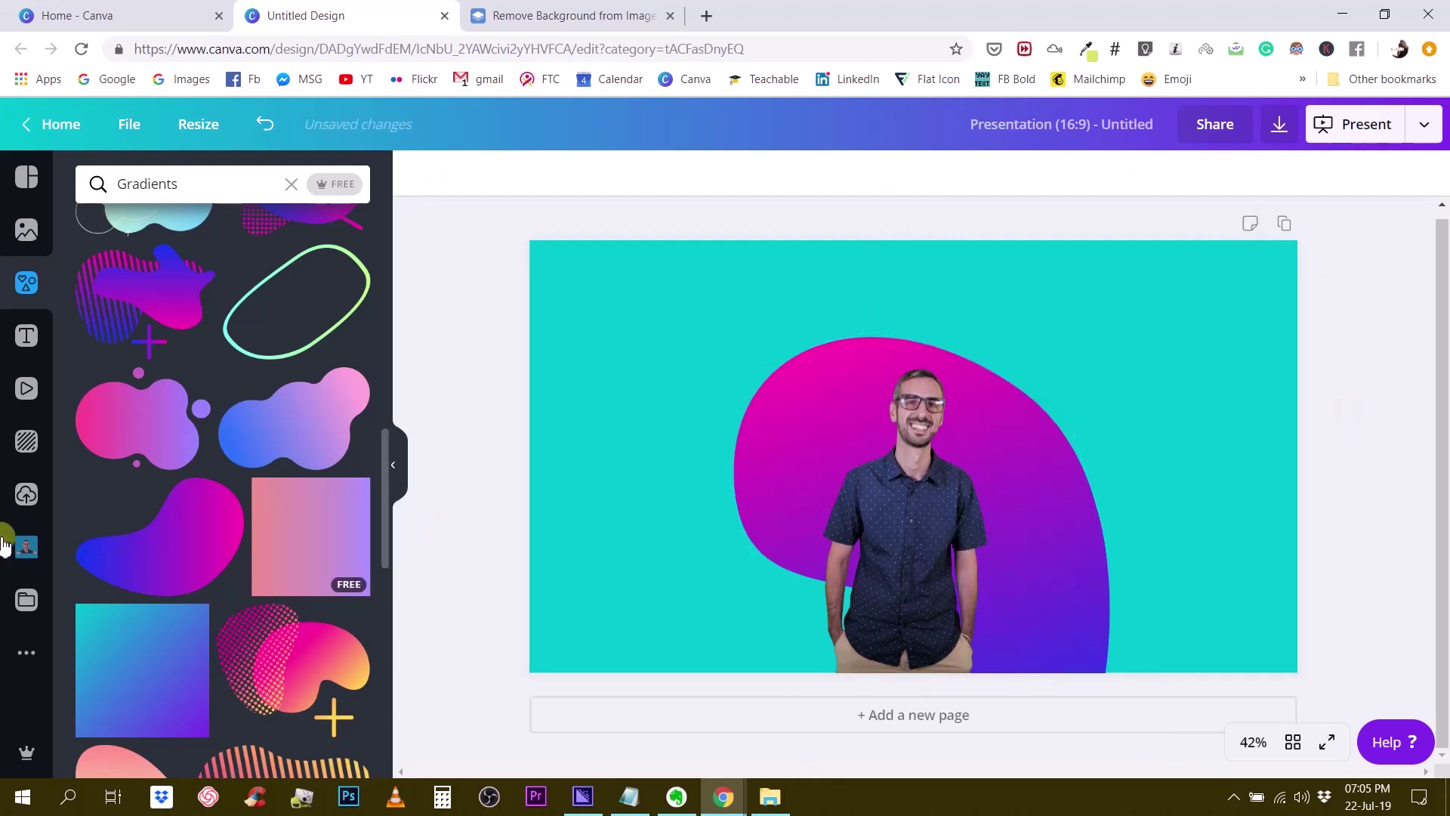
Add the gradient cross graphic, shrink it and tilt it about 23 degrees.
scroll(94, 486, "up", 3)
scroll(234, 499, "down", 3)
scroll(171, 650, "down", 4)
scroll(168, 654, "down", 6)
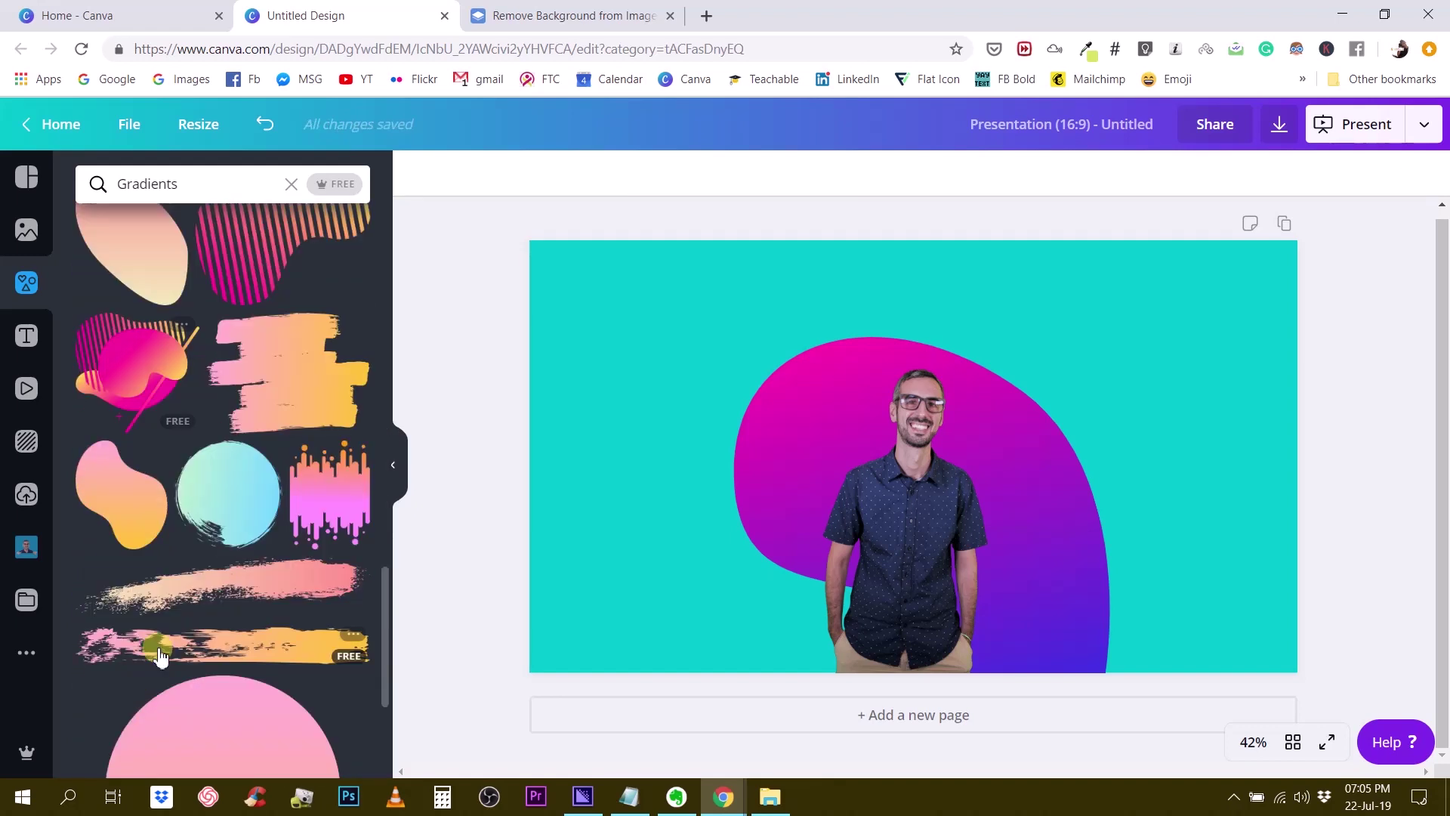
scroll(157, 650, "down", 5)
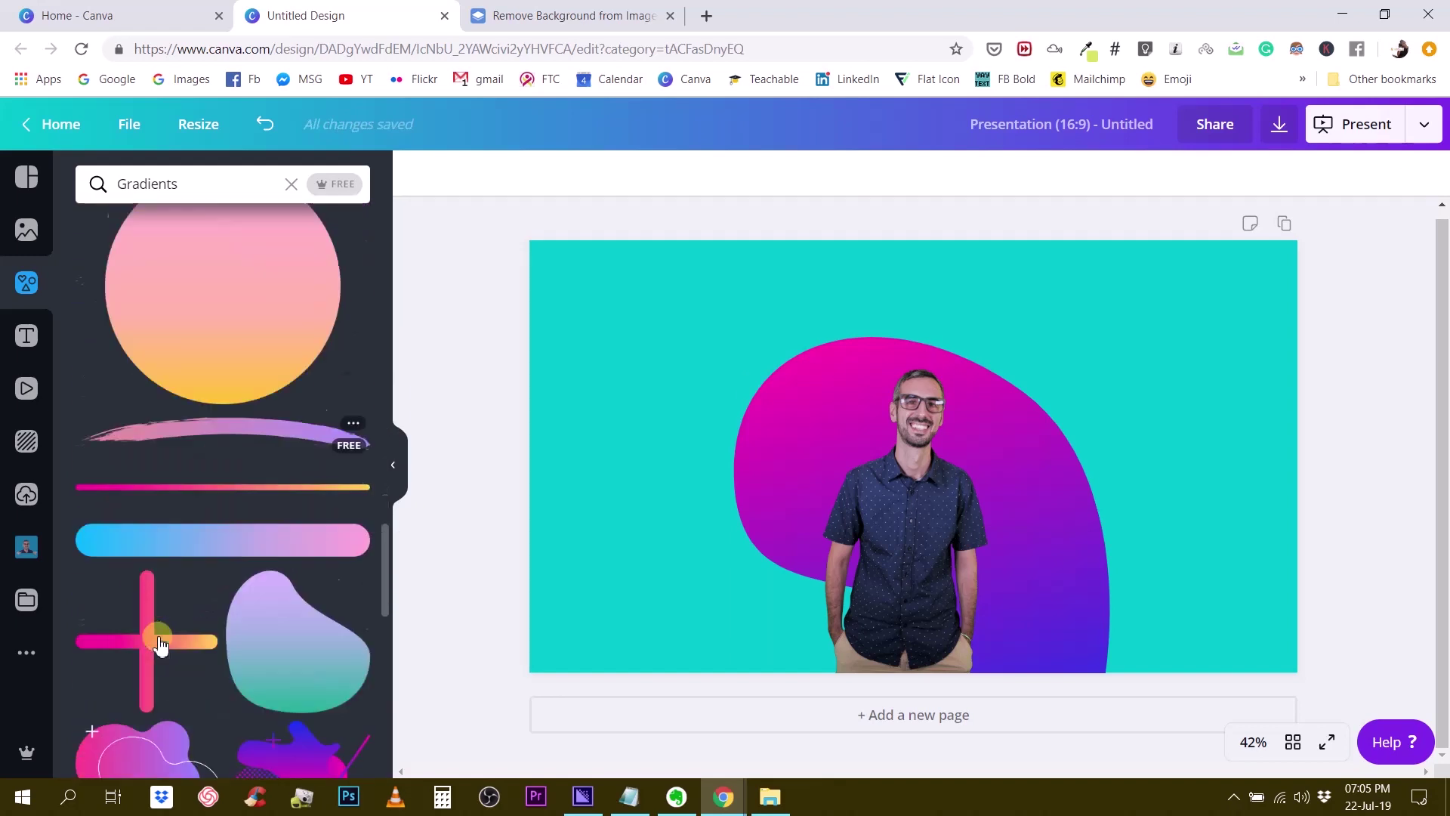
left_click(141, 591)
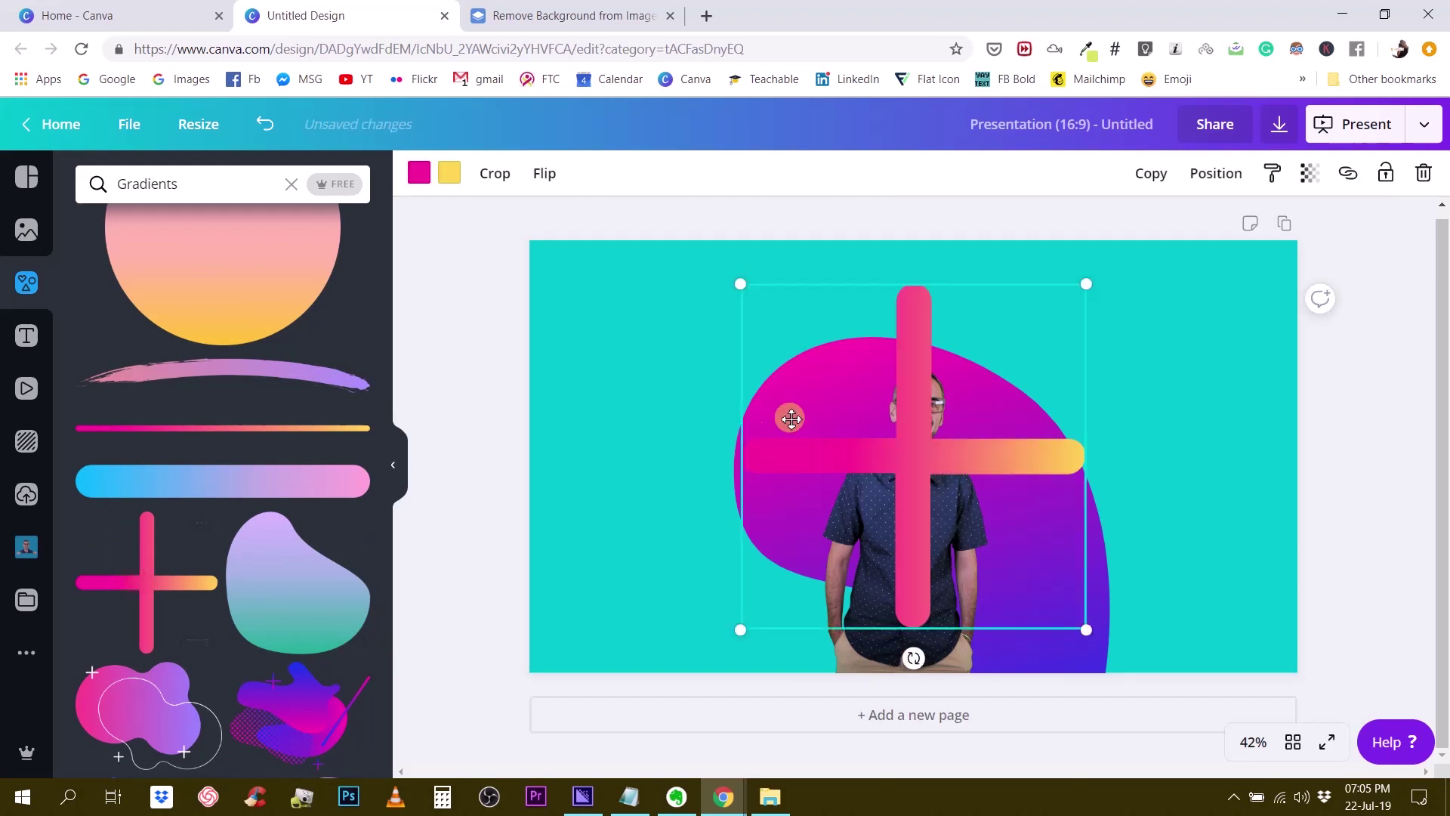
left_click_drag(741, 272, 618, 361)
left_click_drag(618, 435, 571, 446)
Recolour the cross's gradient: pink end to blue and yellow end to pink.
left_click(799, 441)
left_click(755, 428)
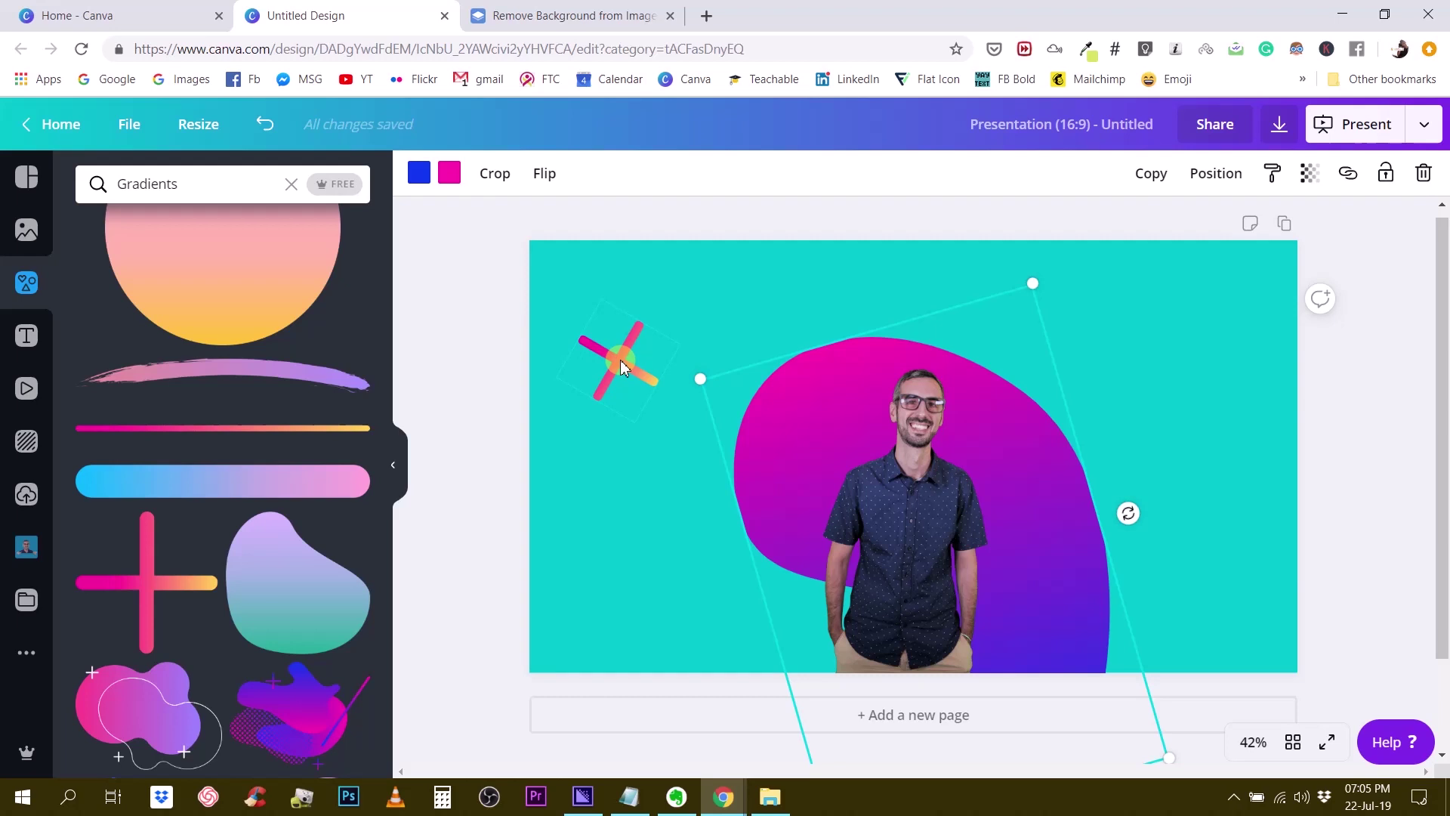
left_click(619, 359)
left_click(419, 173)
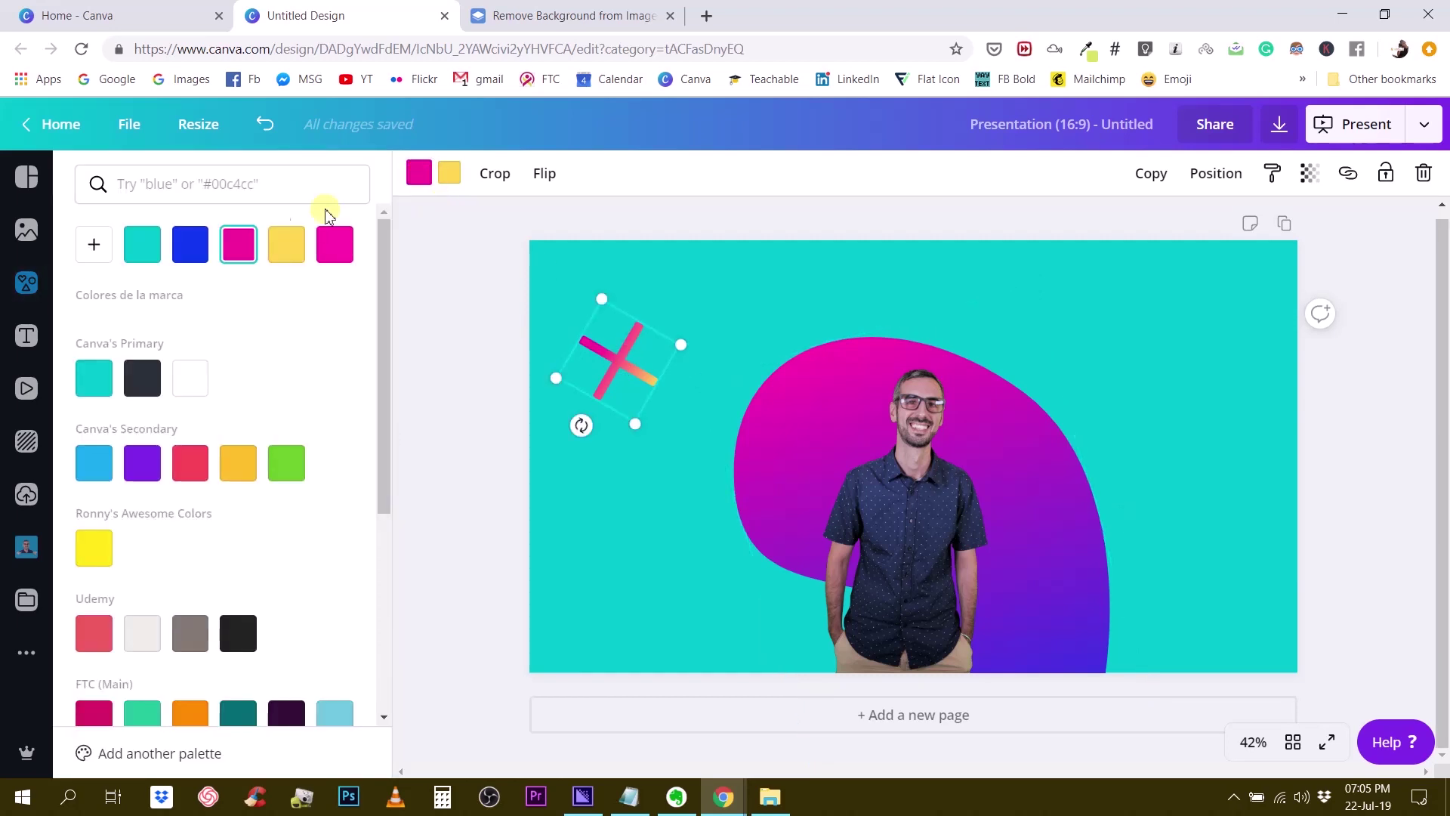
left_click(761, 423)
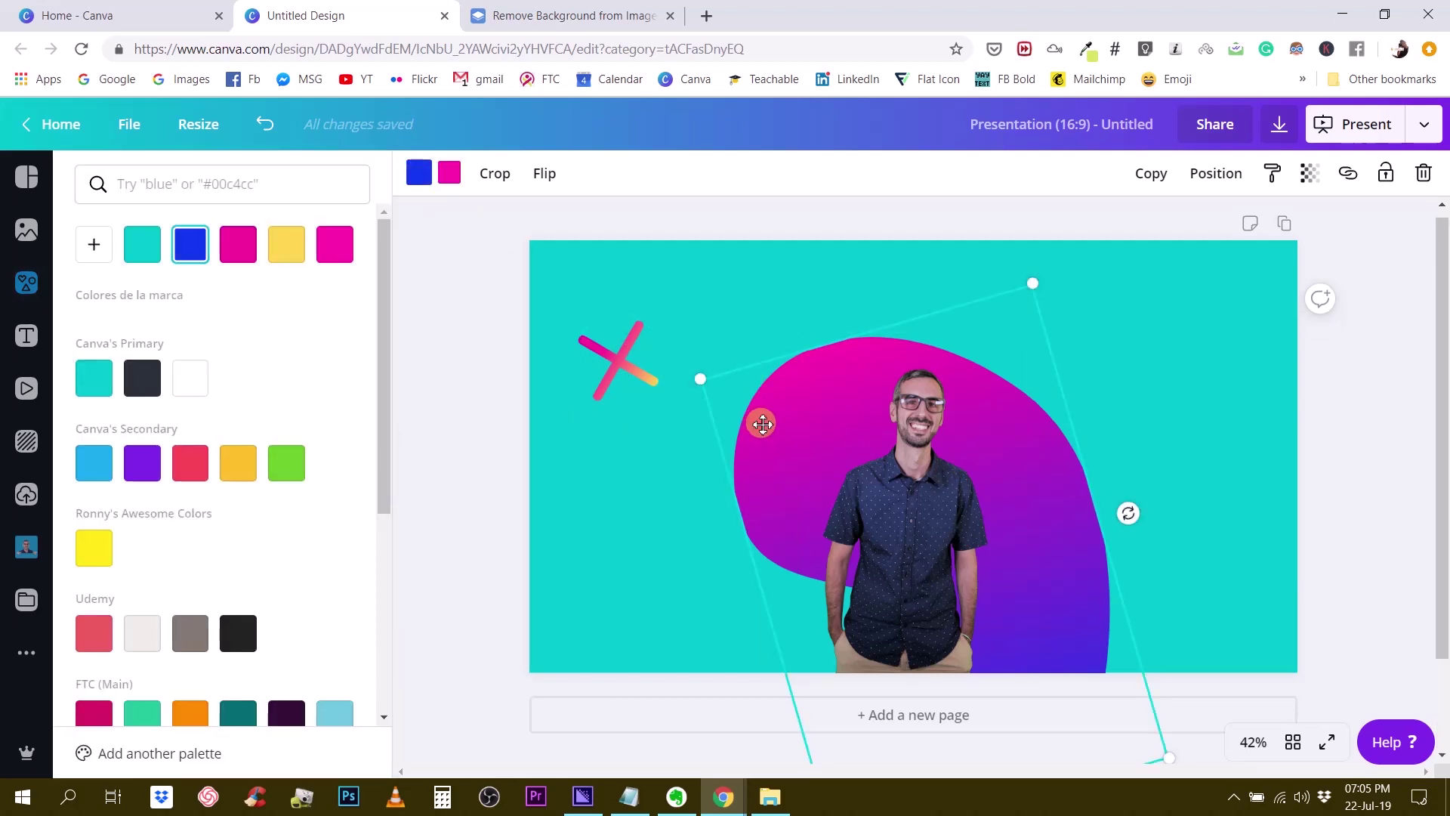
left_click(626, 364)
left_click(190, 247)
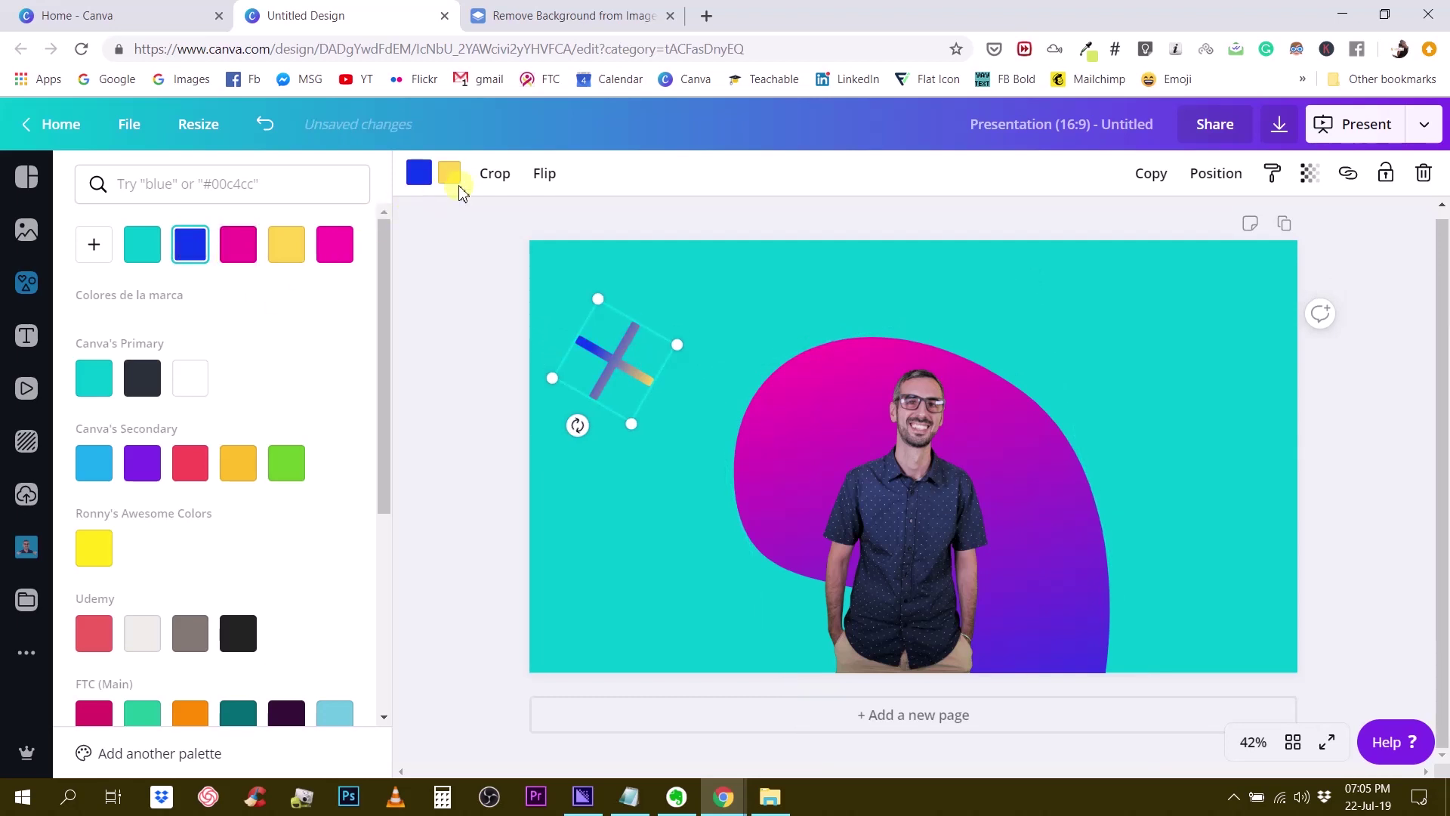
left_click(459, 180)
left_click(239, 244)
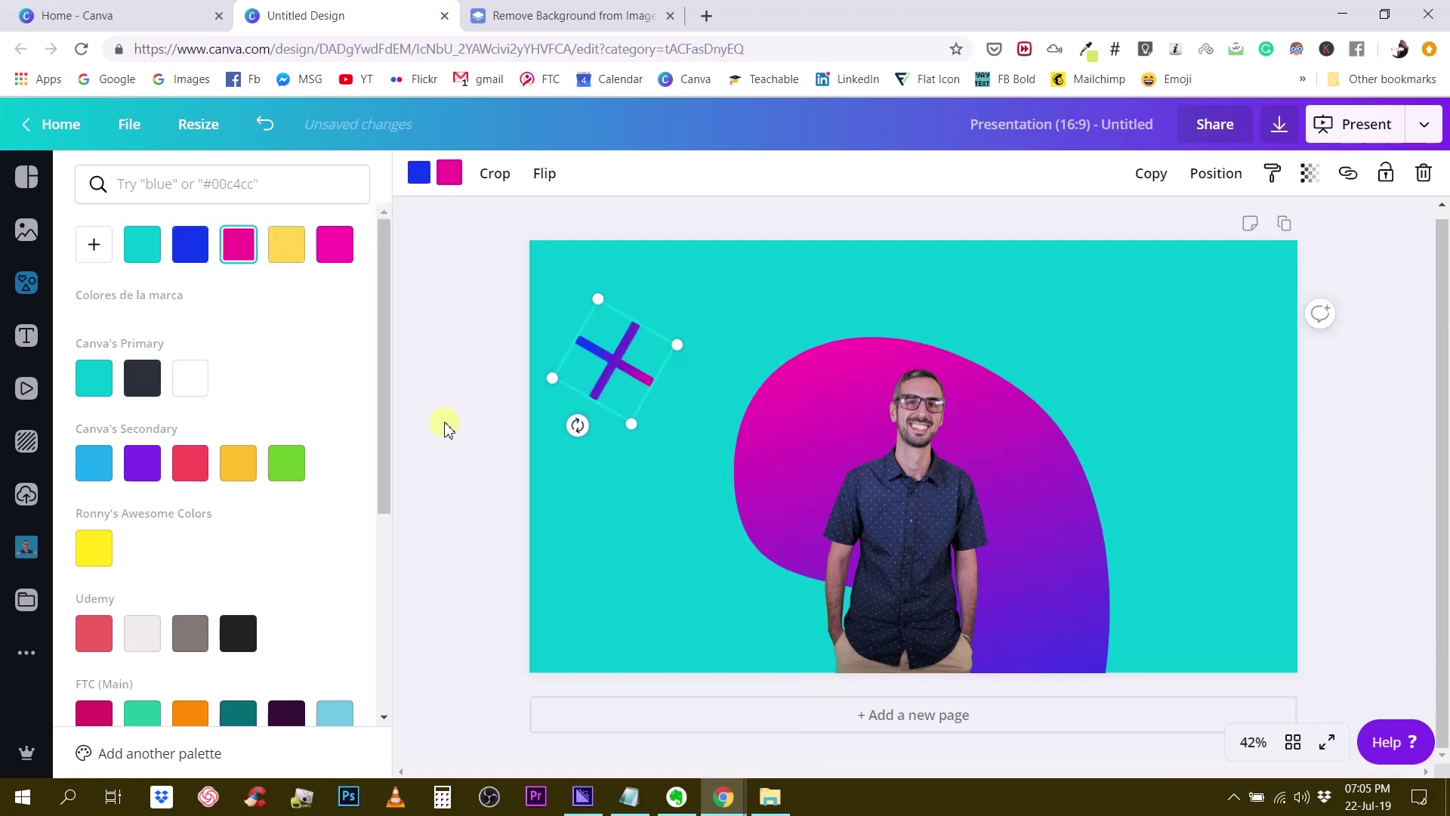
left_click(446, 426)
Duplicate the cross, move the copy to the right, rotate it into a small plus, and duplicate again.
left_click(582, 375)
left_click(1151, 173)
left_click_drag(618, 366, 1175, 368)
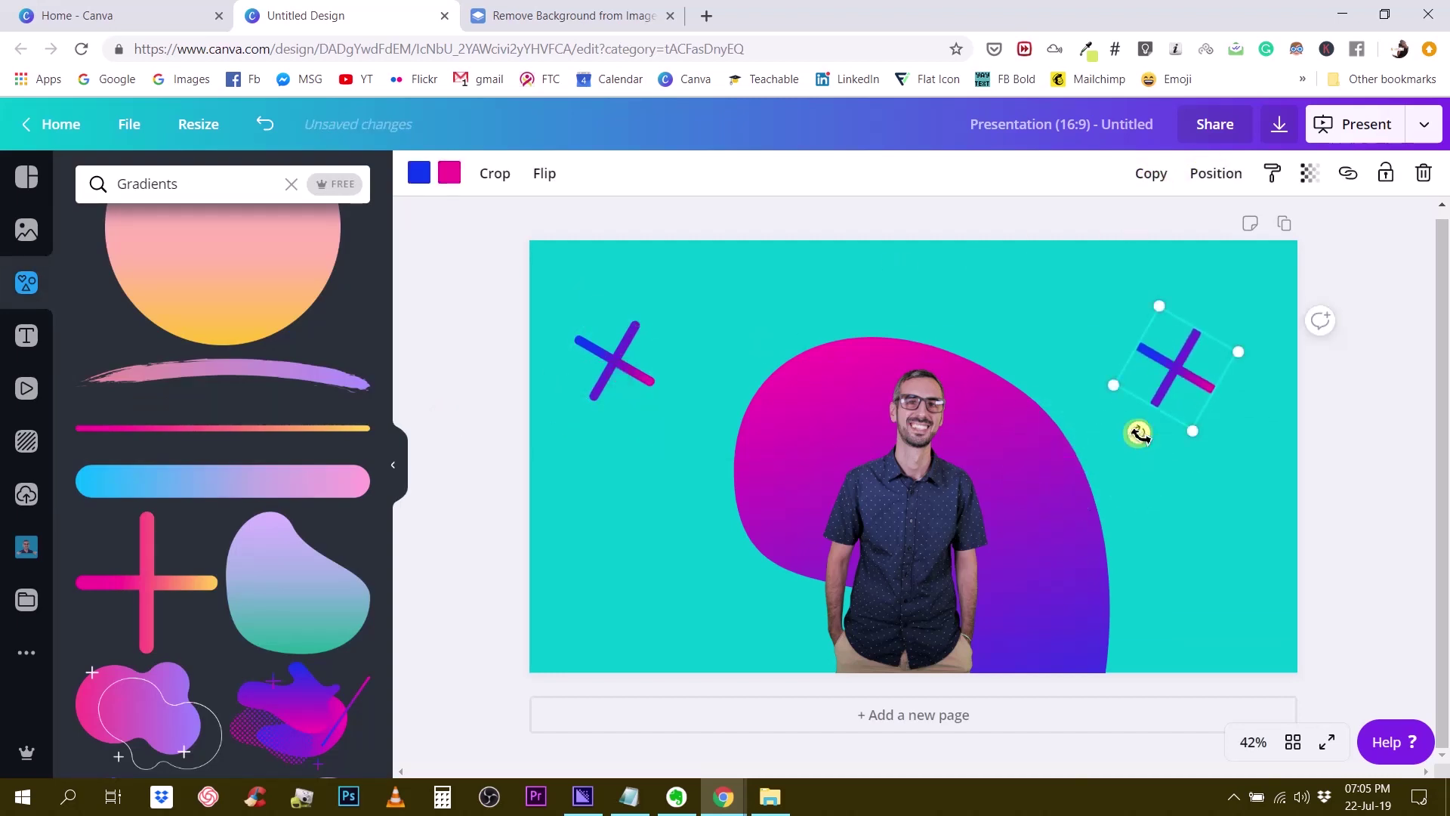
left_click_drag(1138, 433, 1248, 361)
left_click_drag(1126, 318, 1203, 387)
left_click(1151, 175)
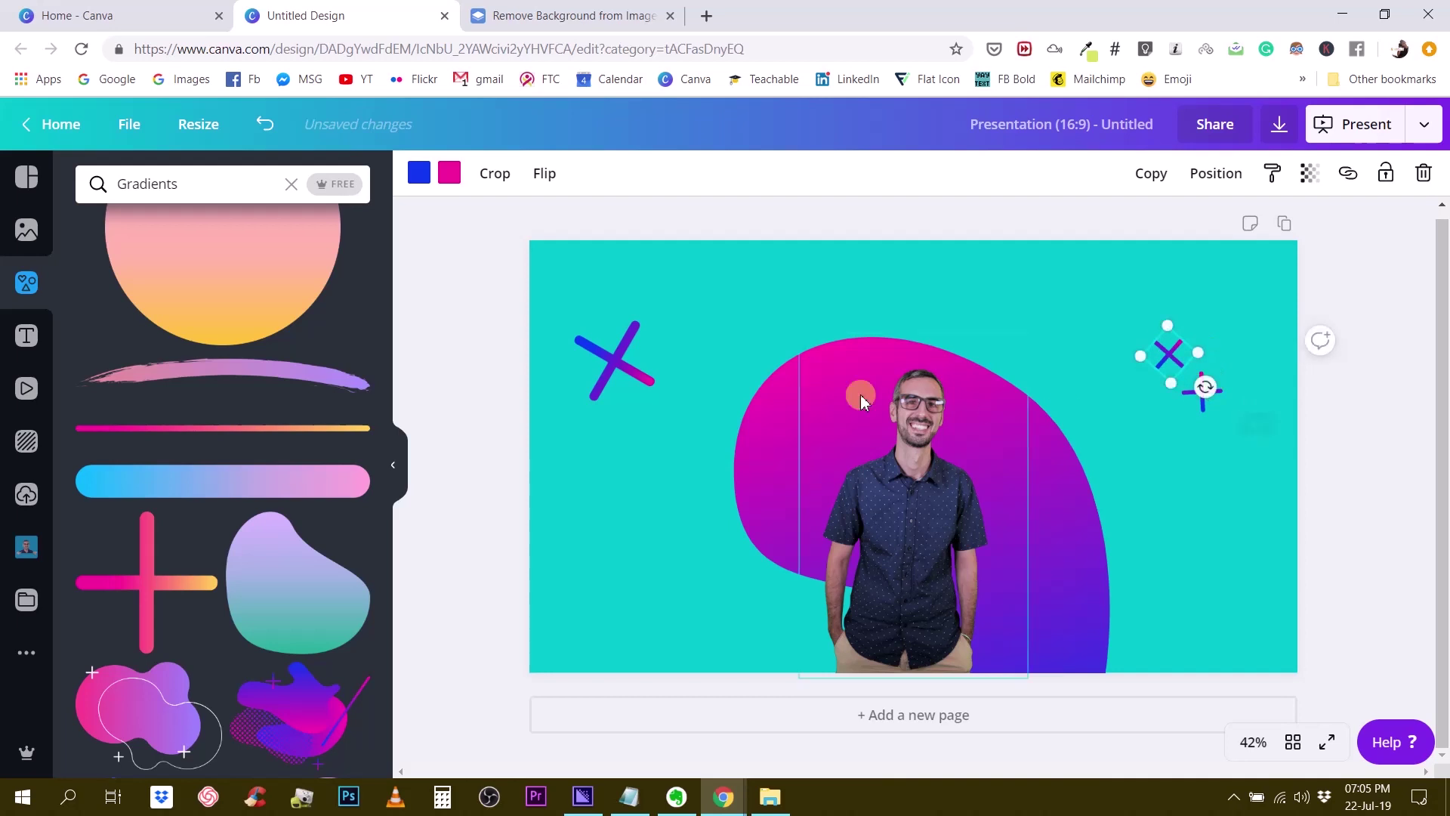
Nudge the large cross slightly up and to the right.
left_click(459, 558)
scroll(198, 454, "down", 7)
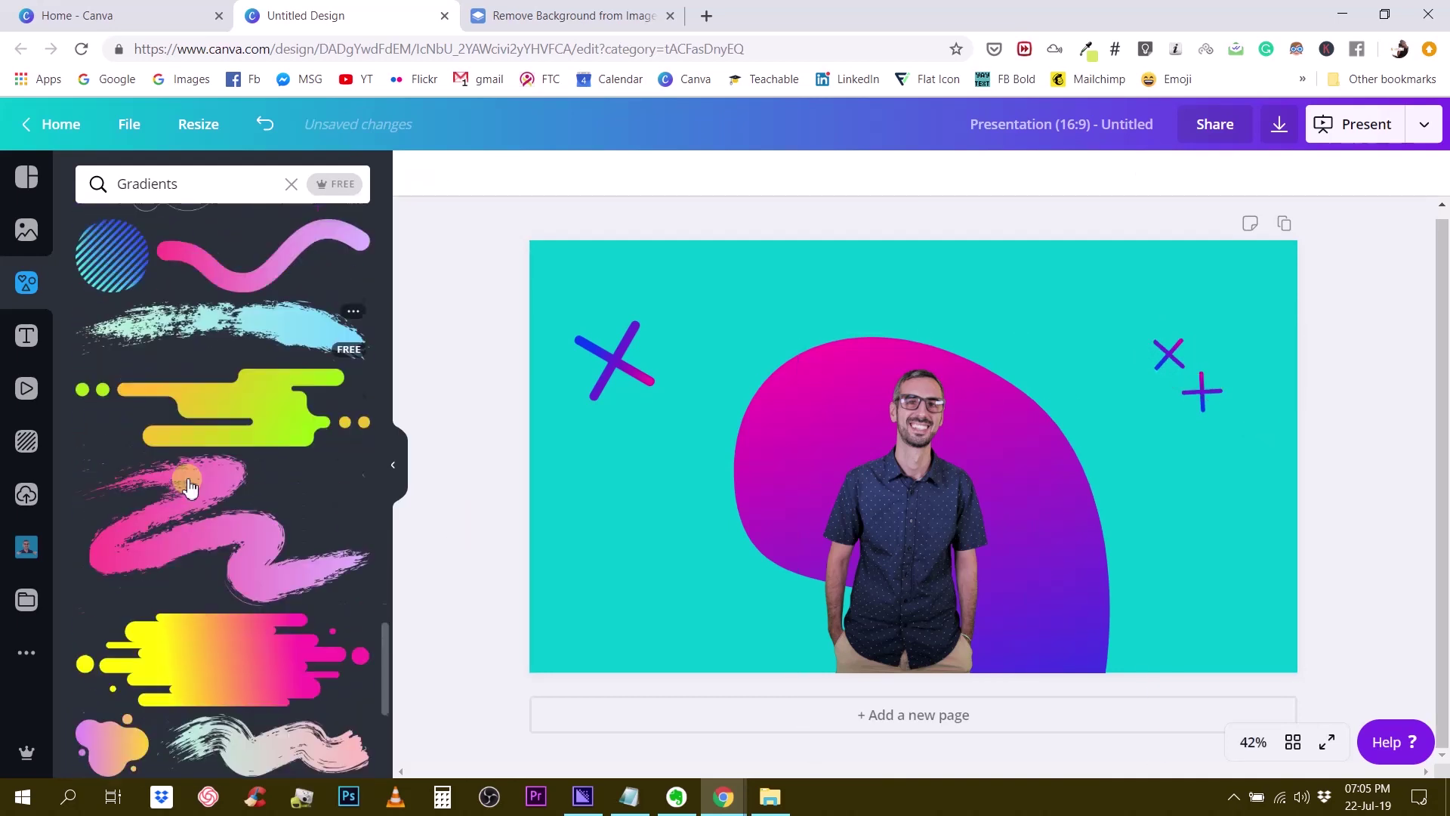
scroll(188, 487, "down", 5)
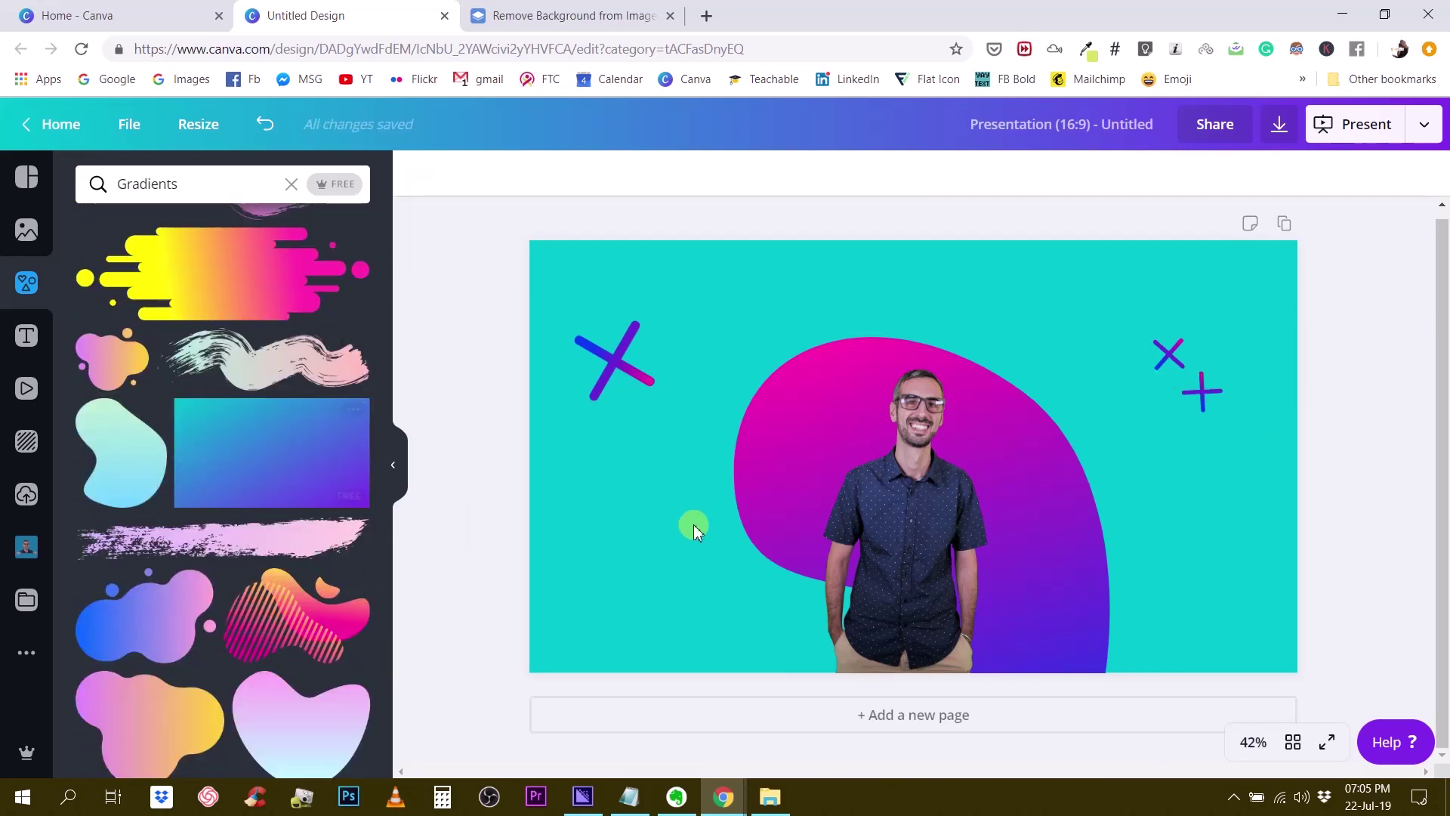
left_click_drag(606, 381, 648, 370)
left_click(1215, 447)
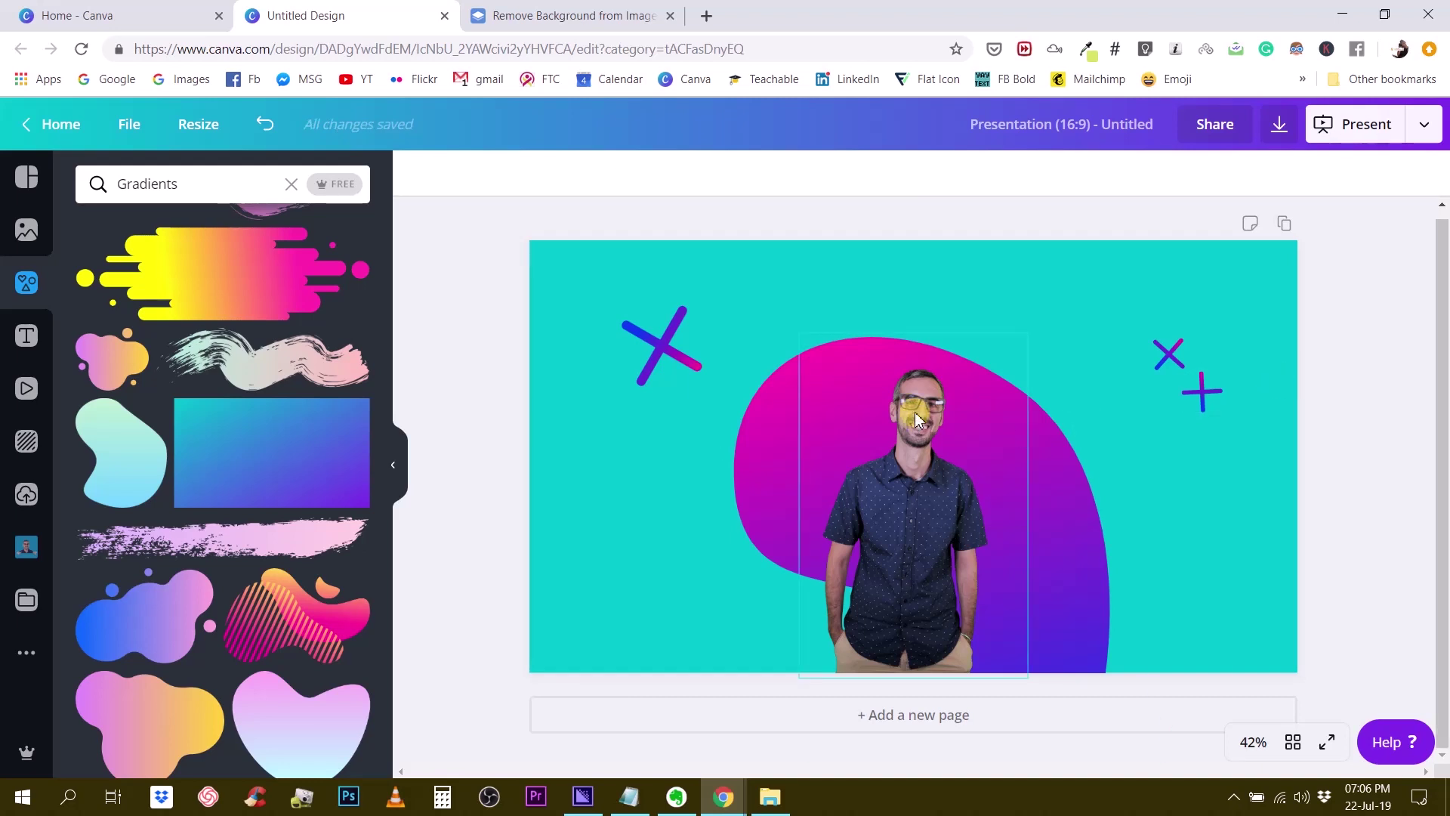
Download the slide with the file type set to PNG.
left_click(1279, 124)
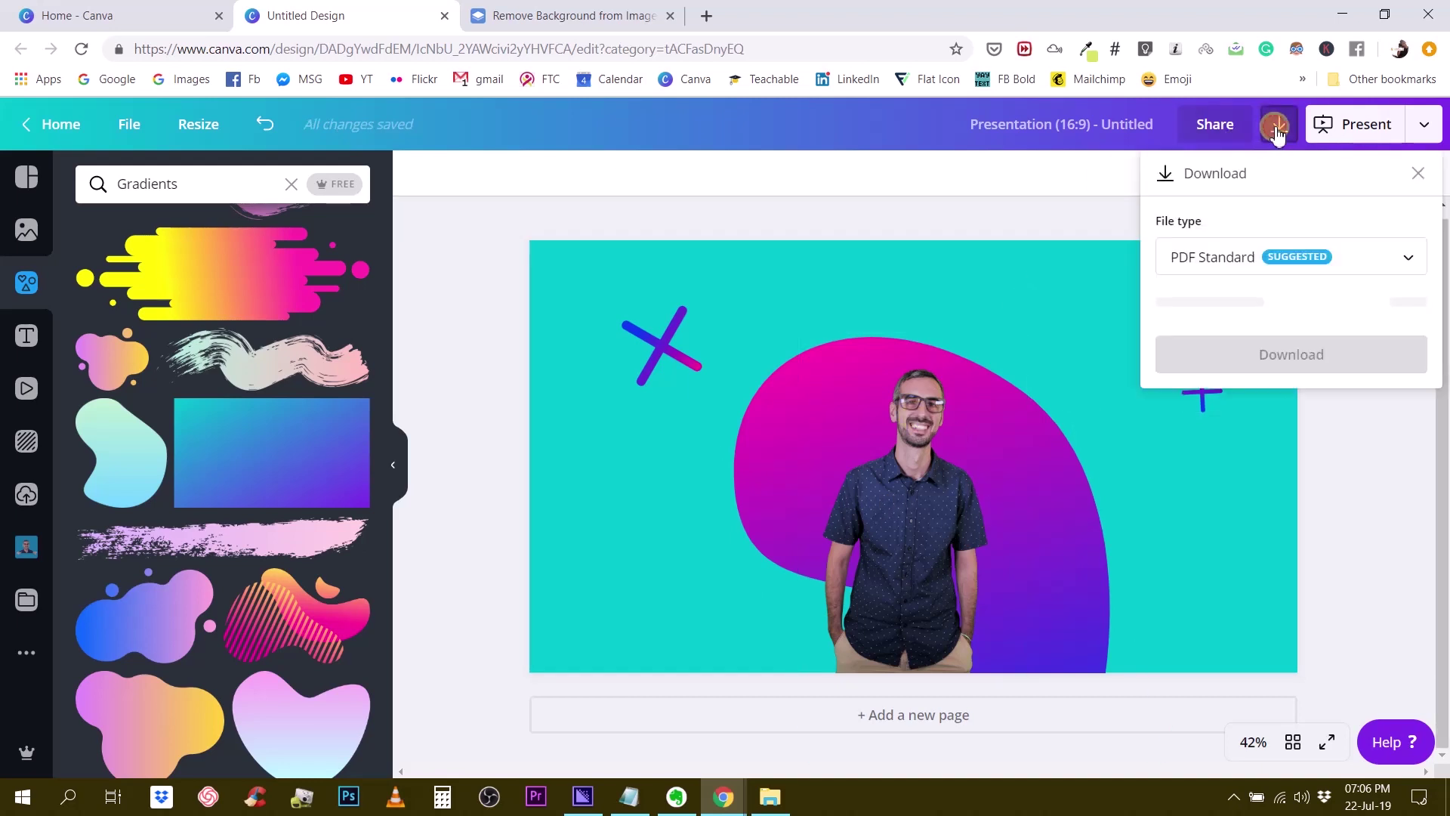
left_click(958, 210)
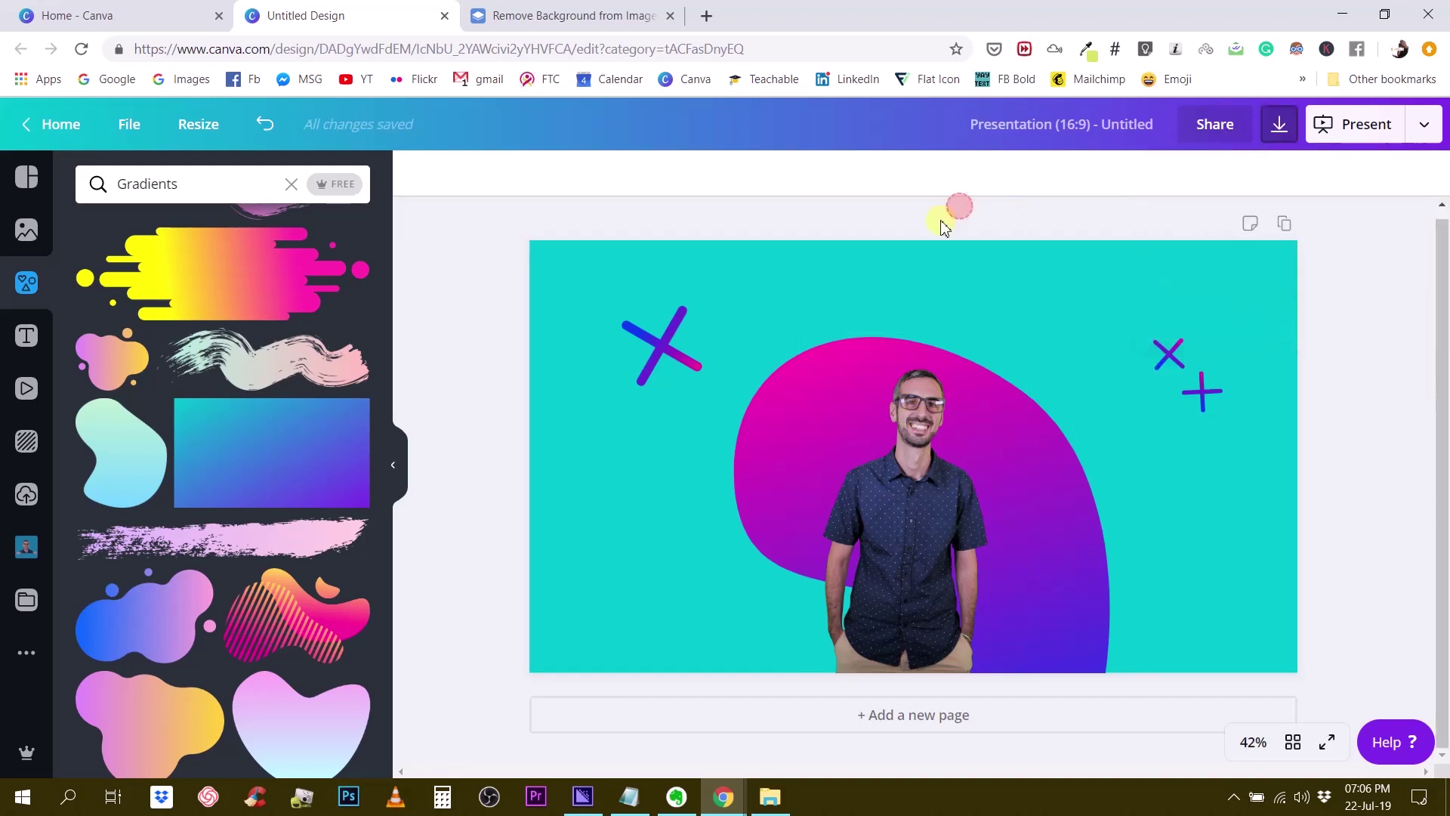
left_click(1279, 124)
left_click(1224, 266)
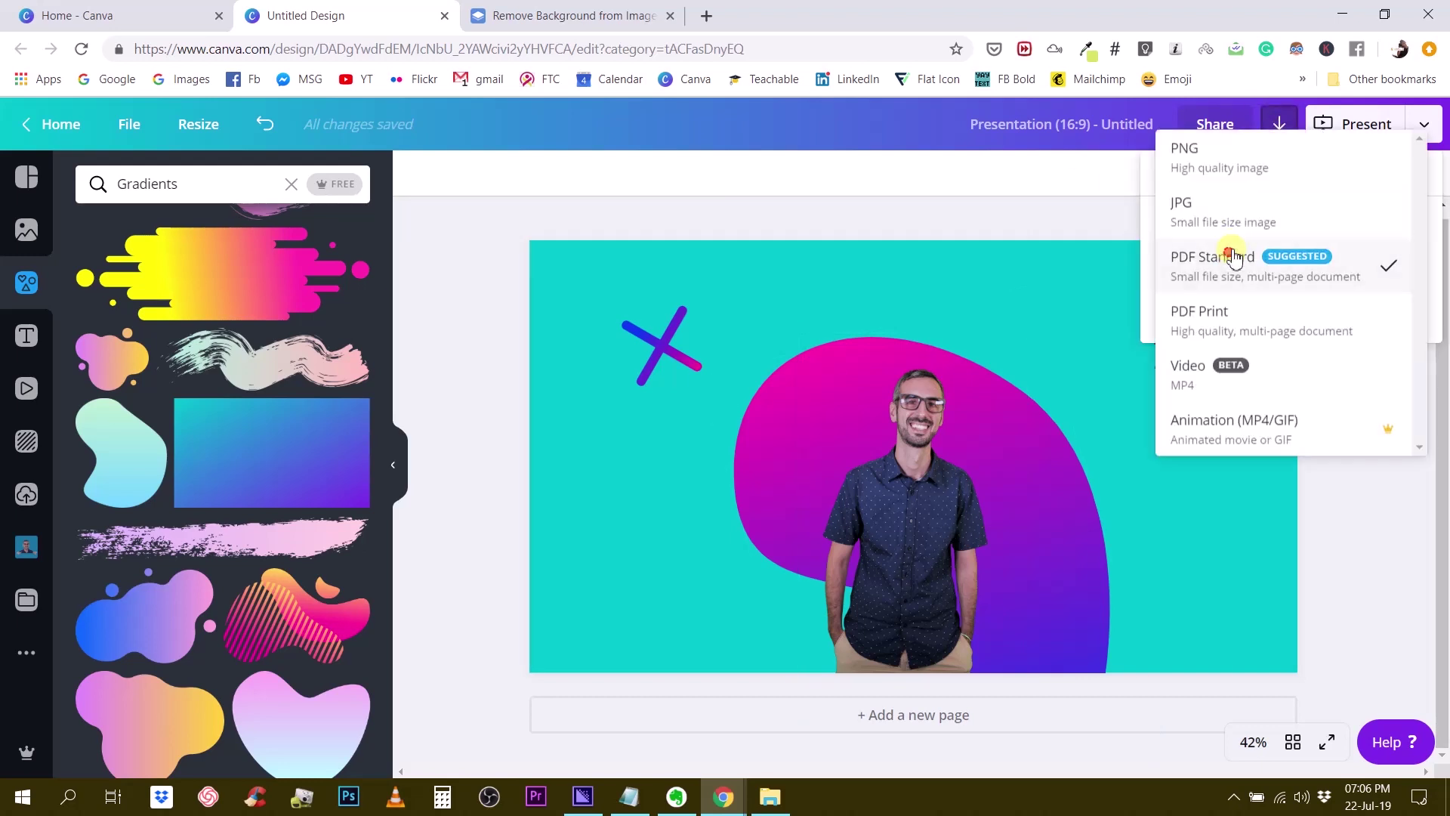
left_click(1236, 172)
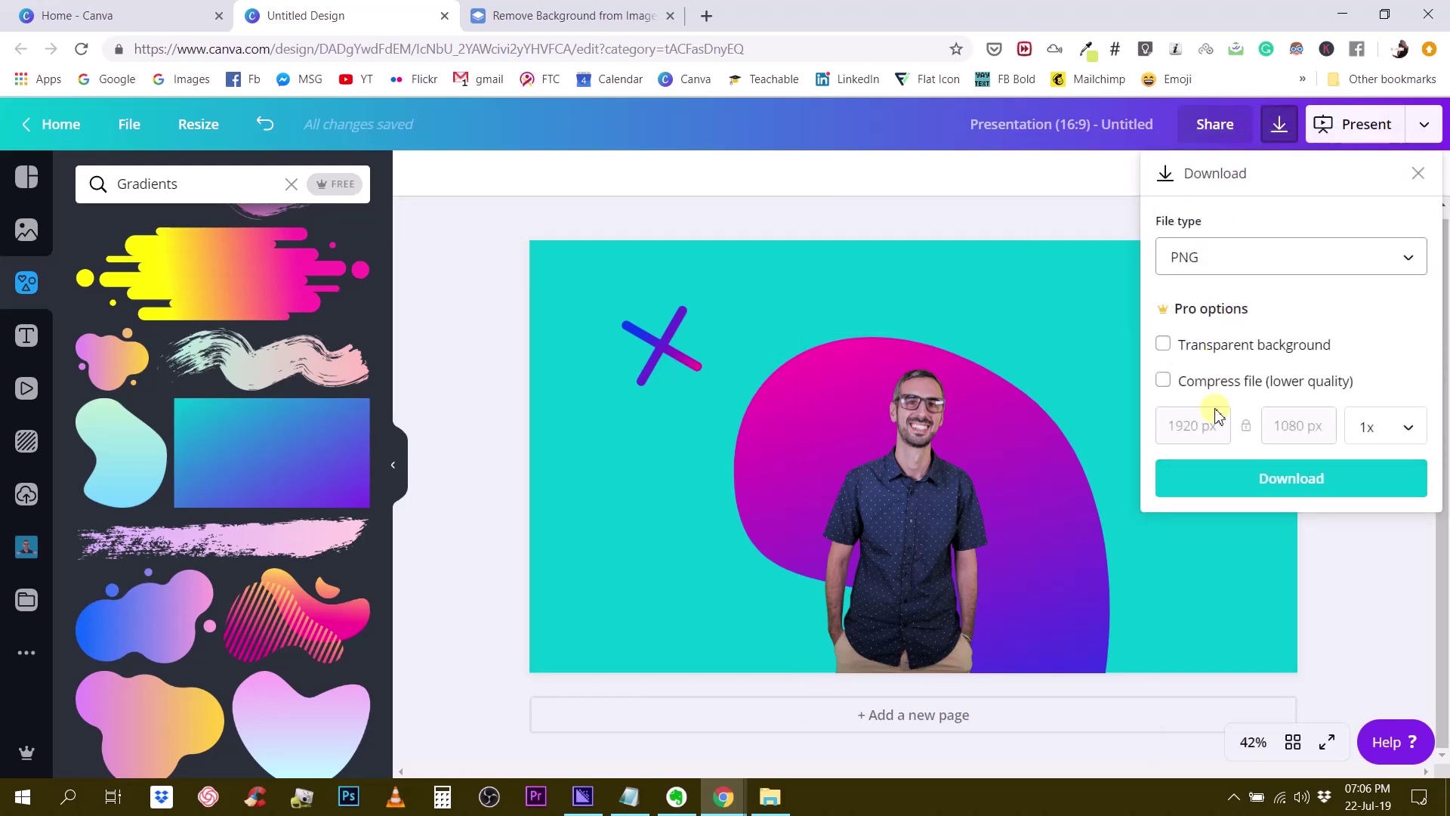
left_click(1258, 479)
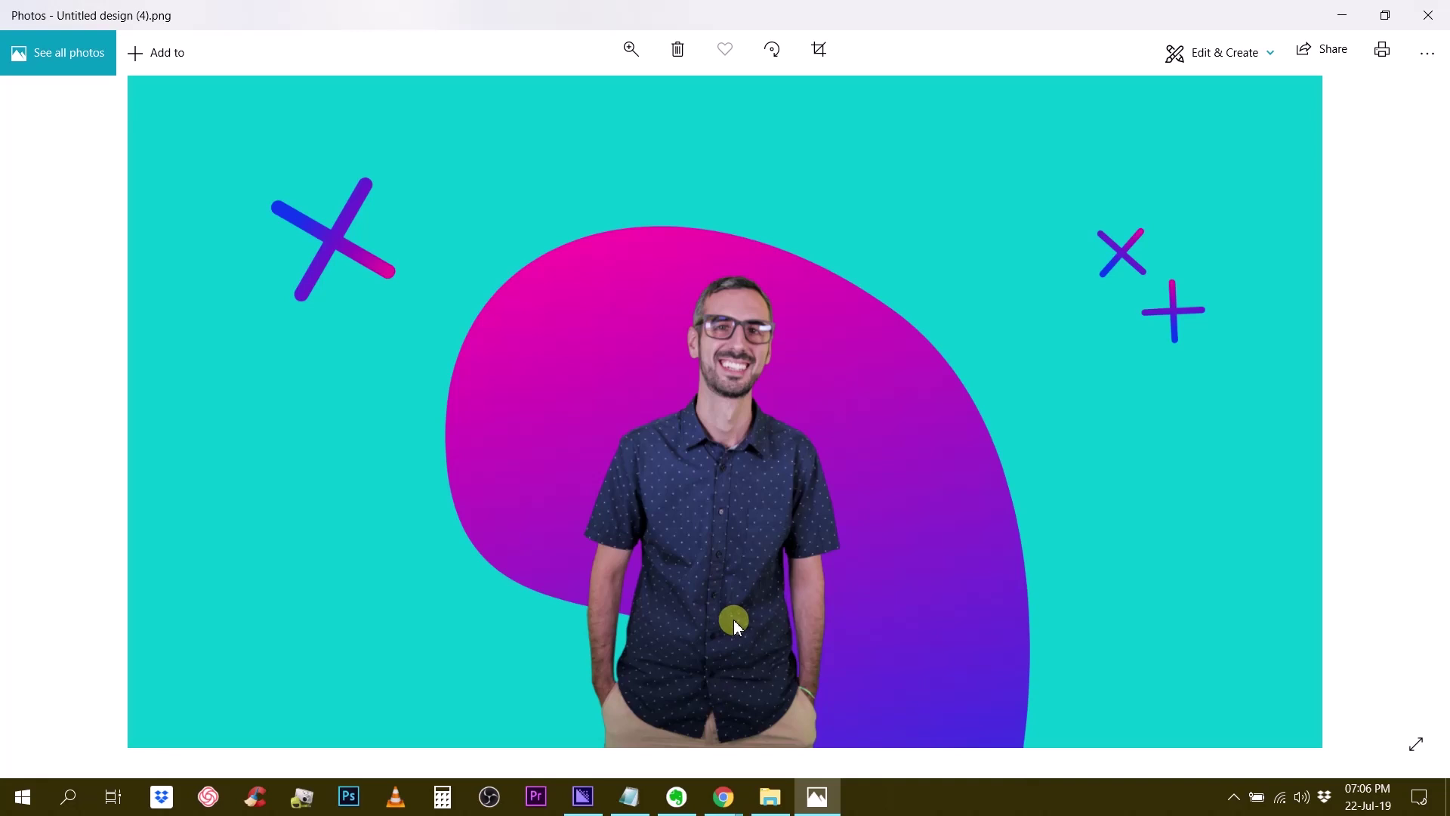
Close the Windows Photos viewer showing the downloaded slide image.
left_click(1427, 15)
On the remove.bg page, look over the green-screen original beside its background-free cut-out.
left_click(608, 19)
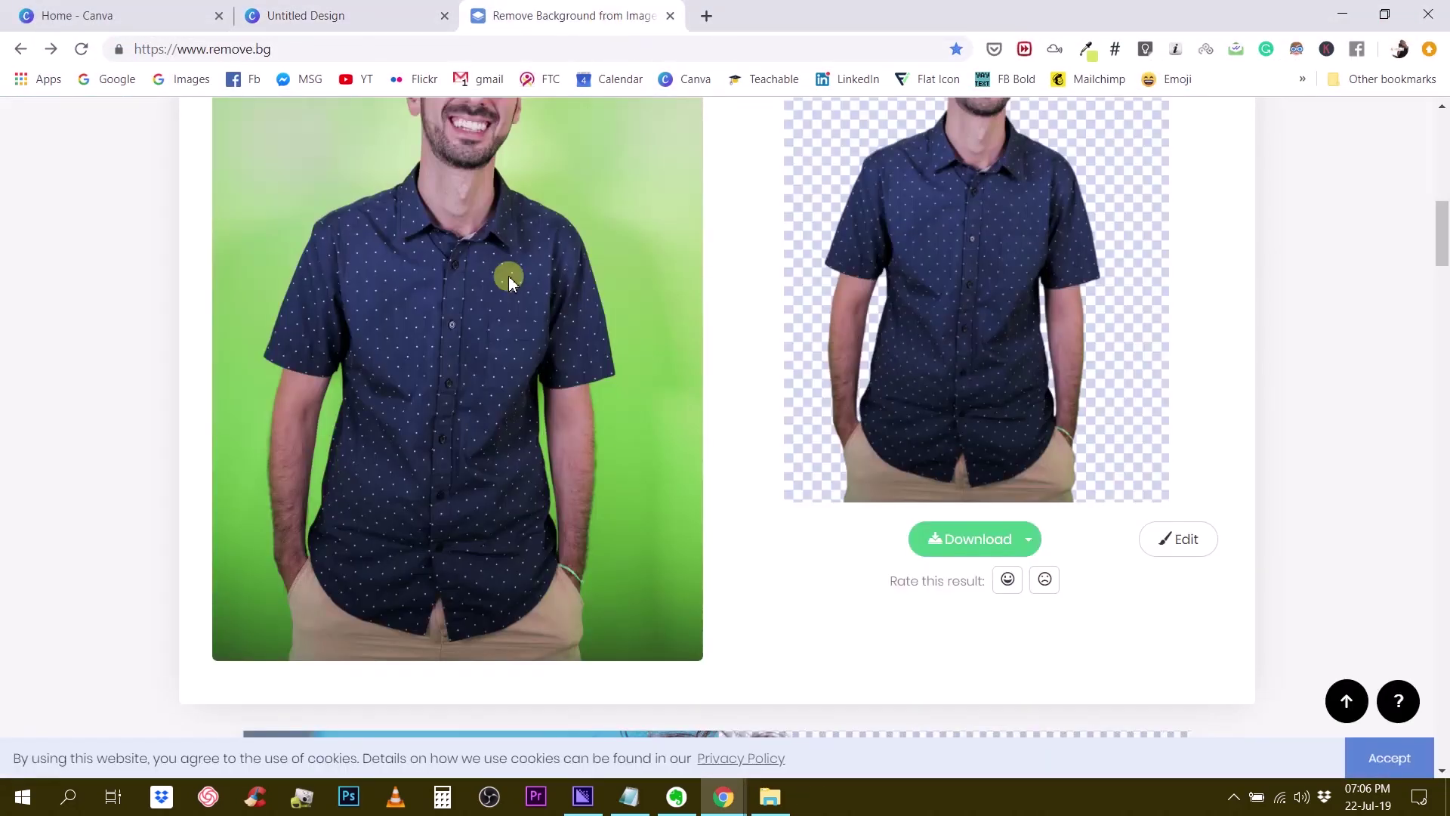
scroll(509, 297, "up", 10)
left_click_drag(298, 53, 139, 50)
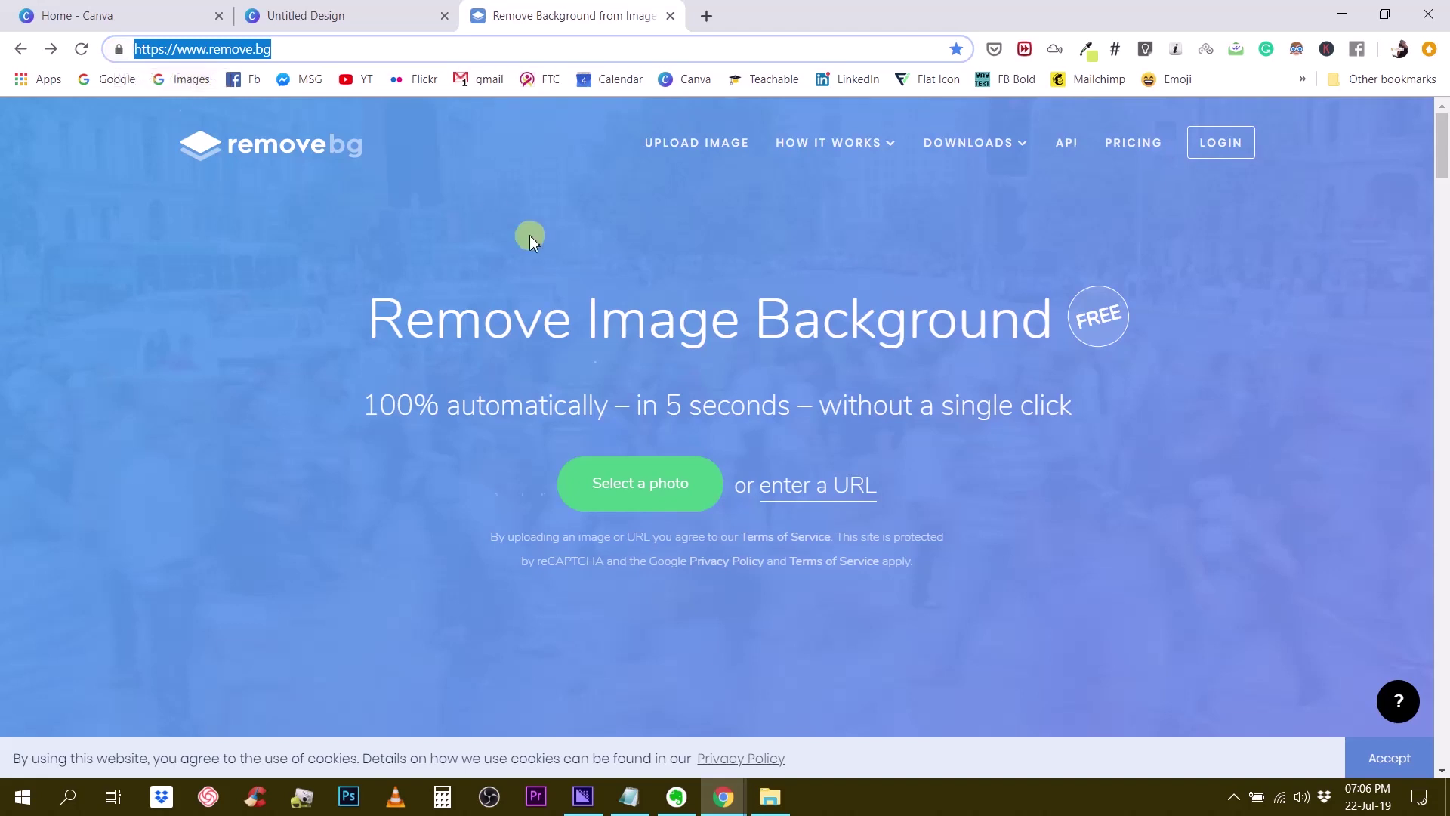
scroll(530, 236, "down", 12)
scroll(370, 380, "up", 12)
scroll(556, 454, "down", 8)
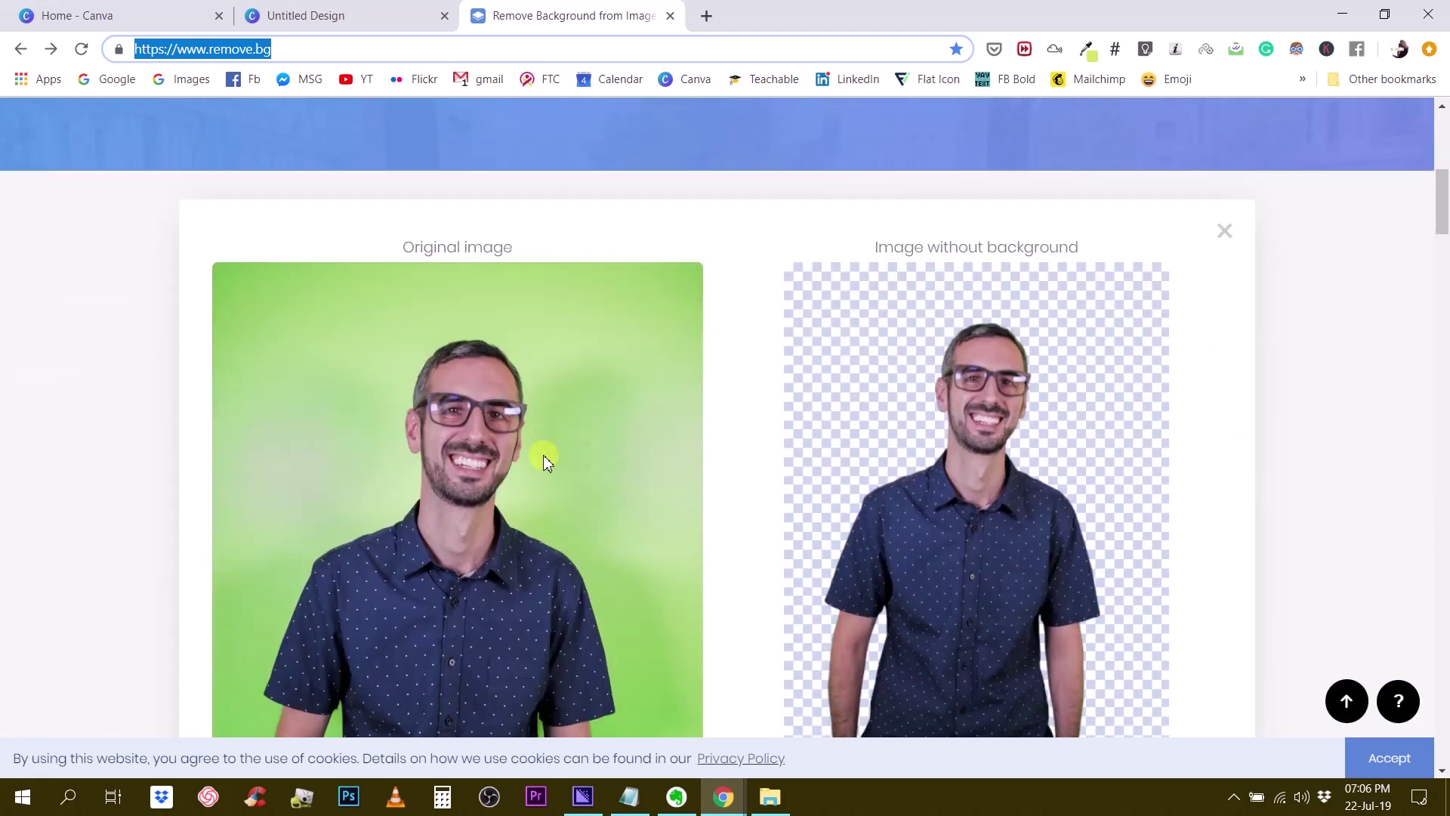
scroll(542, 455, "down", 3)
Check the cut-out's available download sizes, then close the Download dropdown.
left_click(1025, 620)
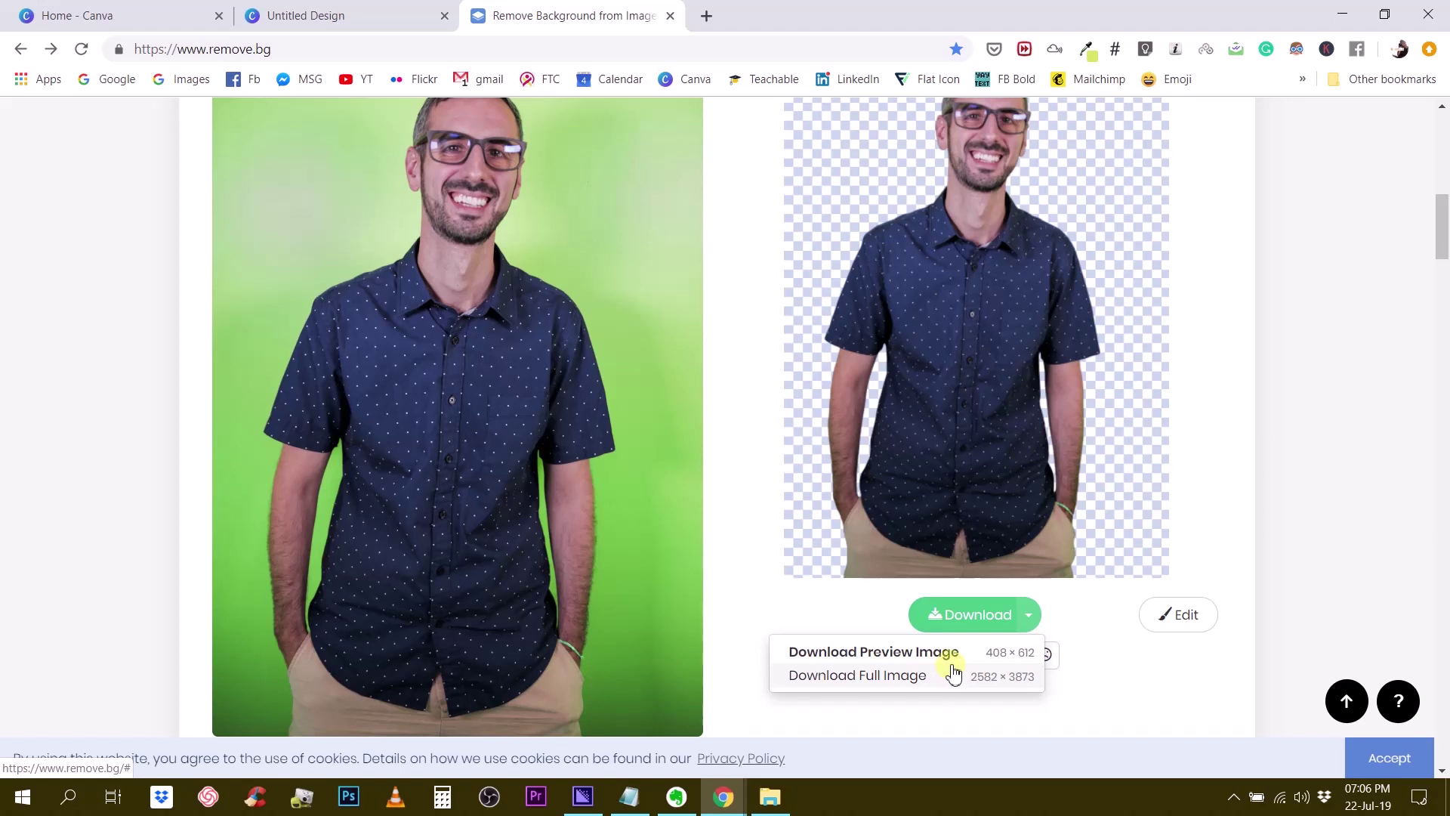
scroll(868, 650, "down", 4)
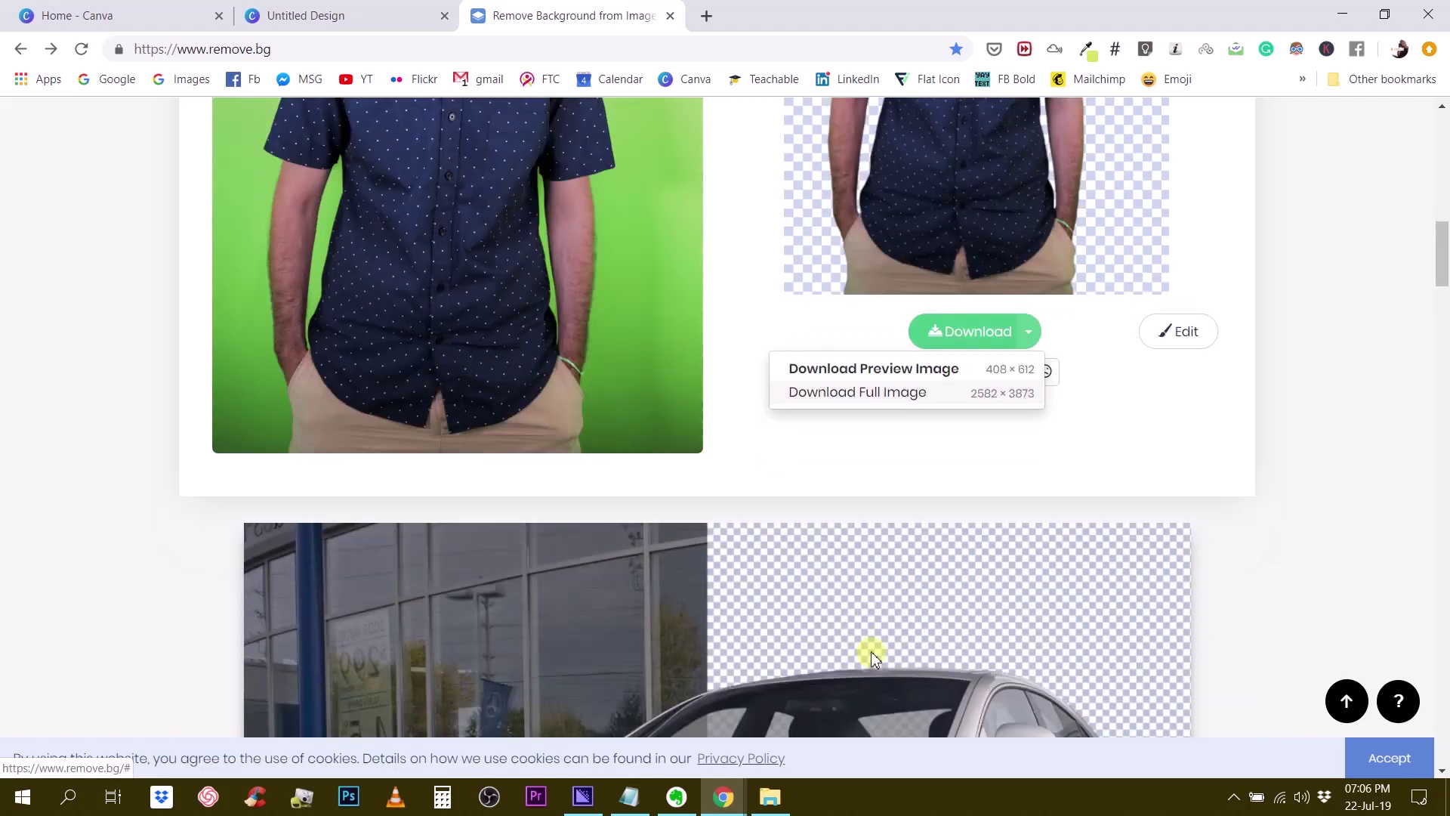
left_click(1342, 500)
scroll(1318, 506, "down", 3)
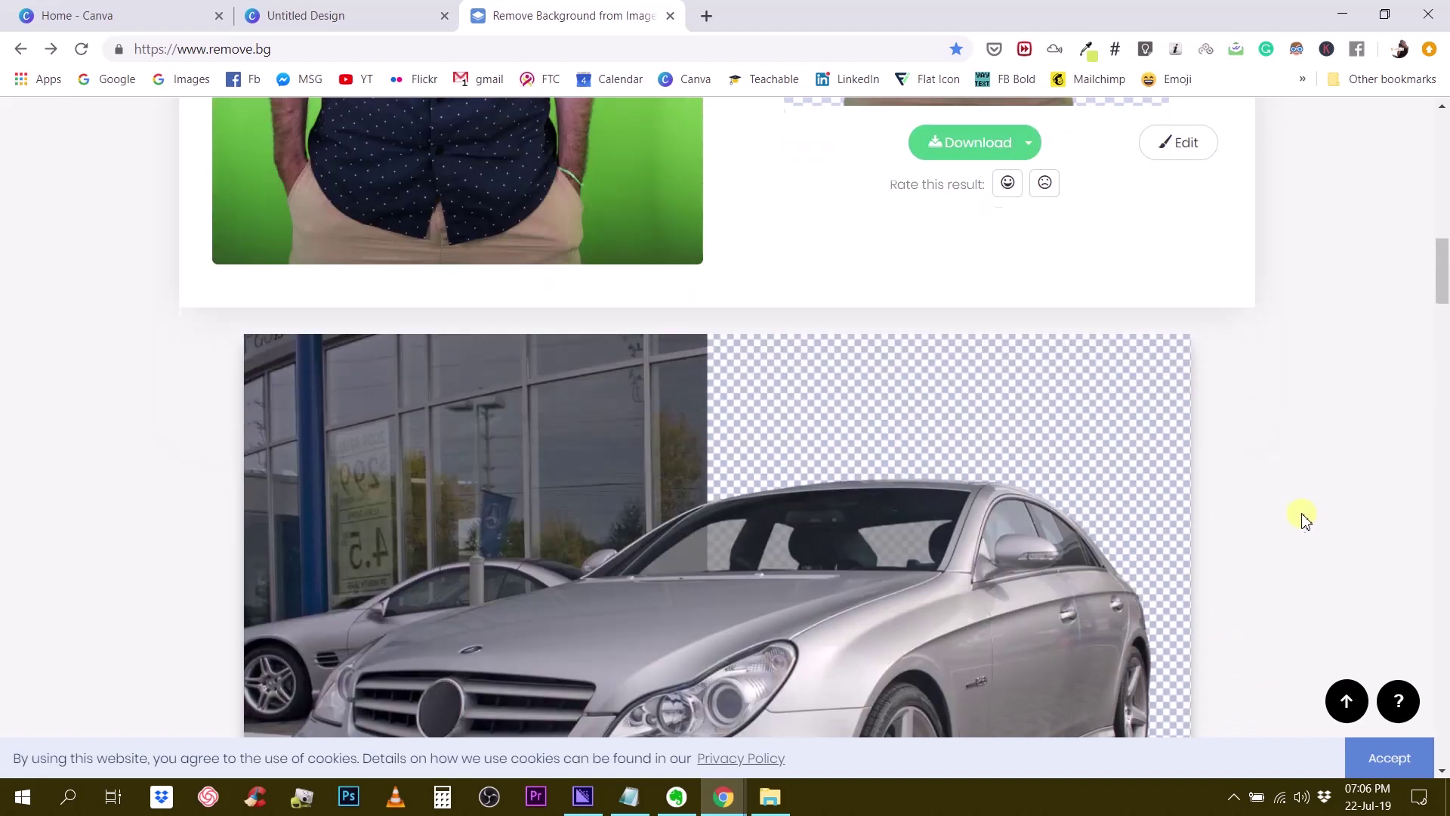
scroll(1301, 521, "up", 6)
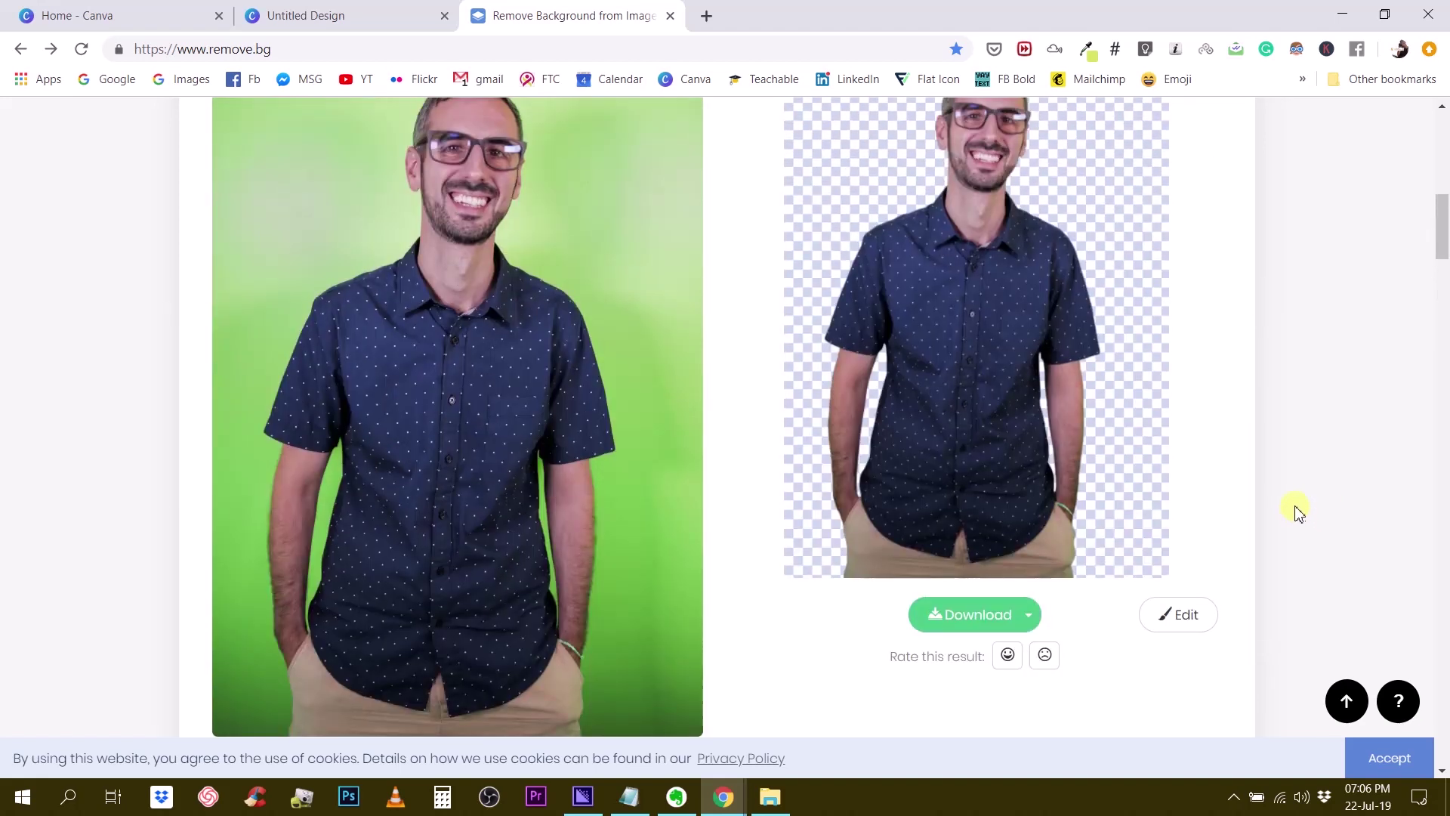
scroll(1289, 508, "up", 4)
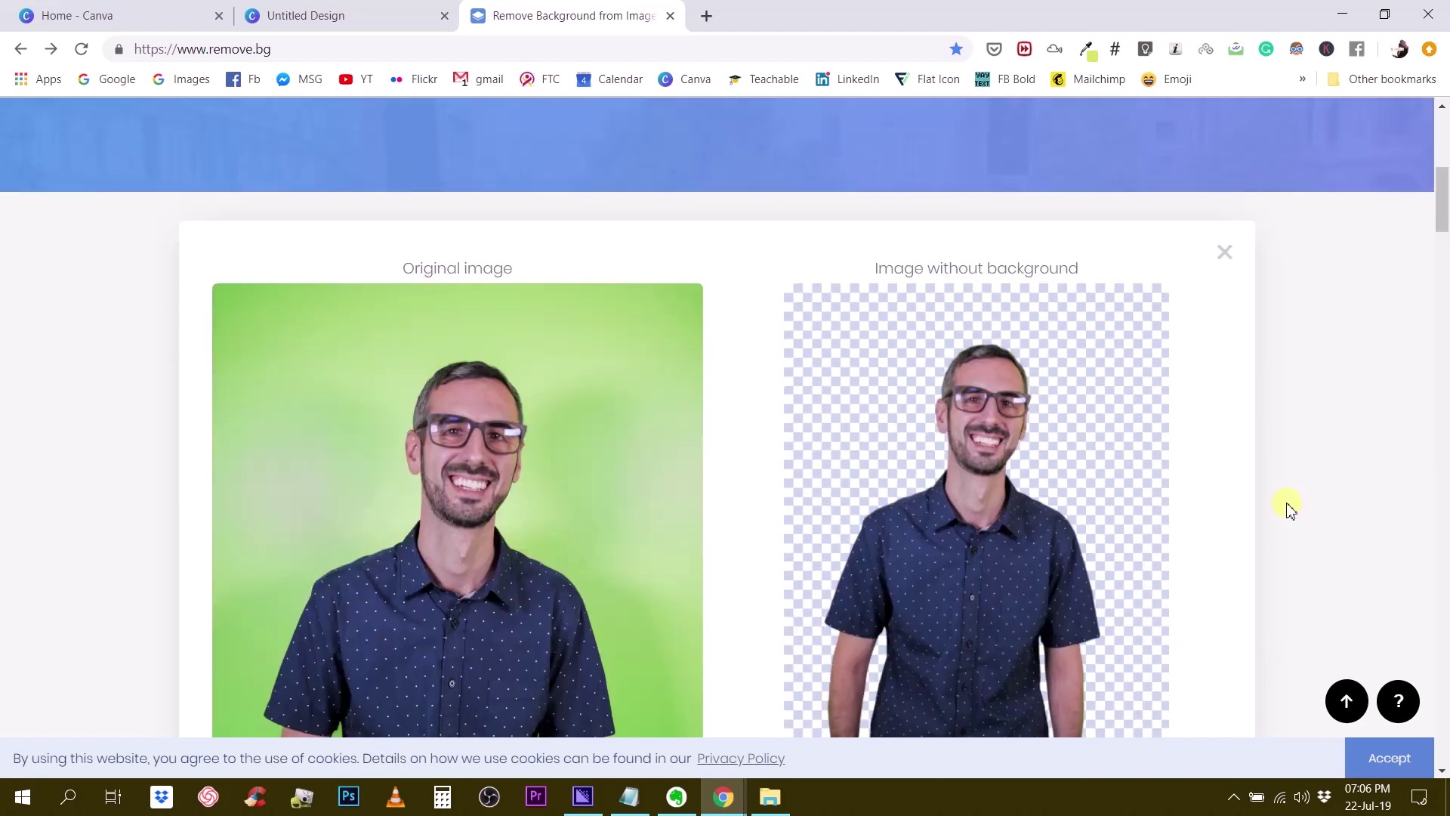
scroll(1290, 509, "down", 1)
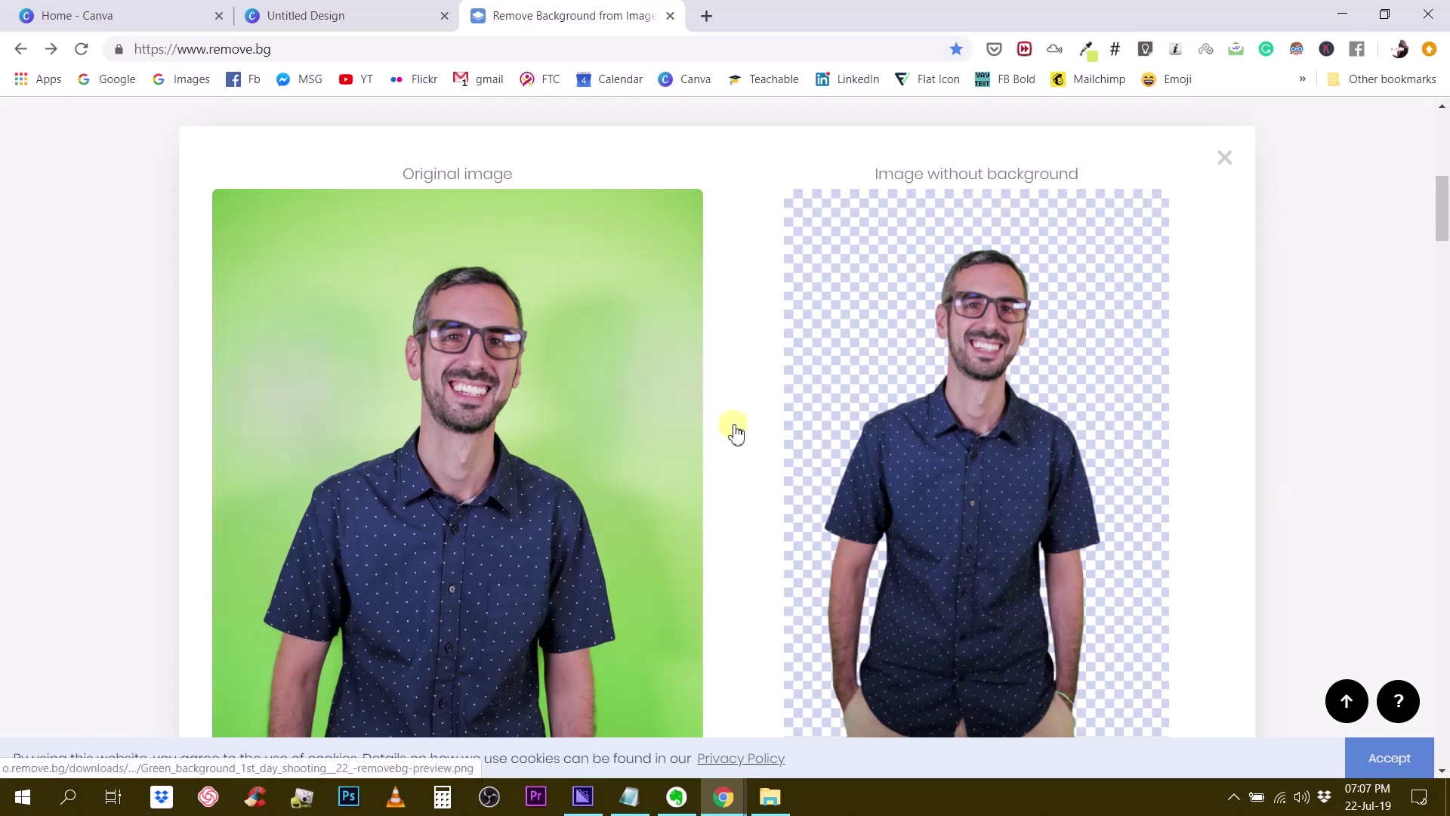
scroll(731, 426, "up", 4)
scroll(736, 423, "up", 5)
scroll(738, 428, "down", 10)
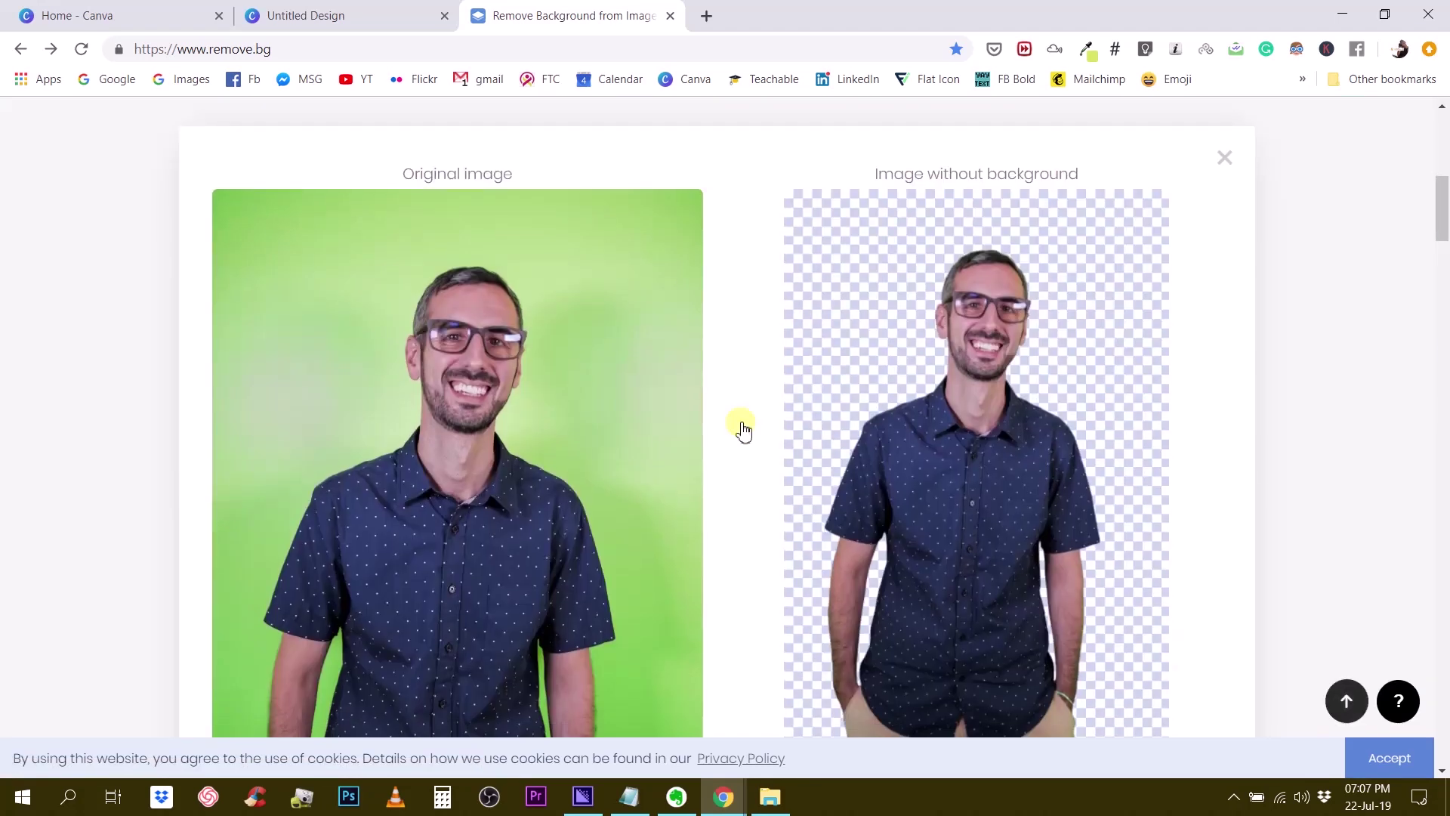
Return to the Canva design and dismiss the 'Your design has been published!' notice.
left_click(380, 15)
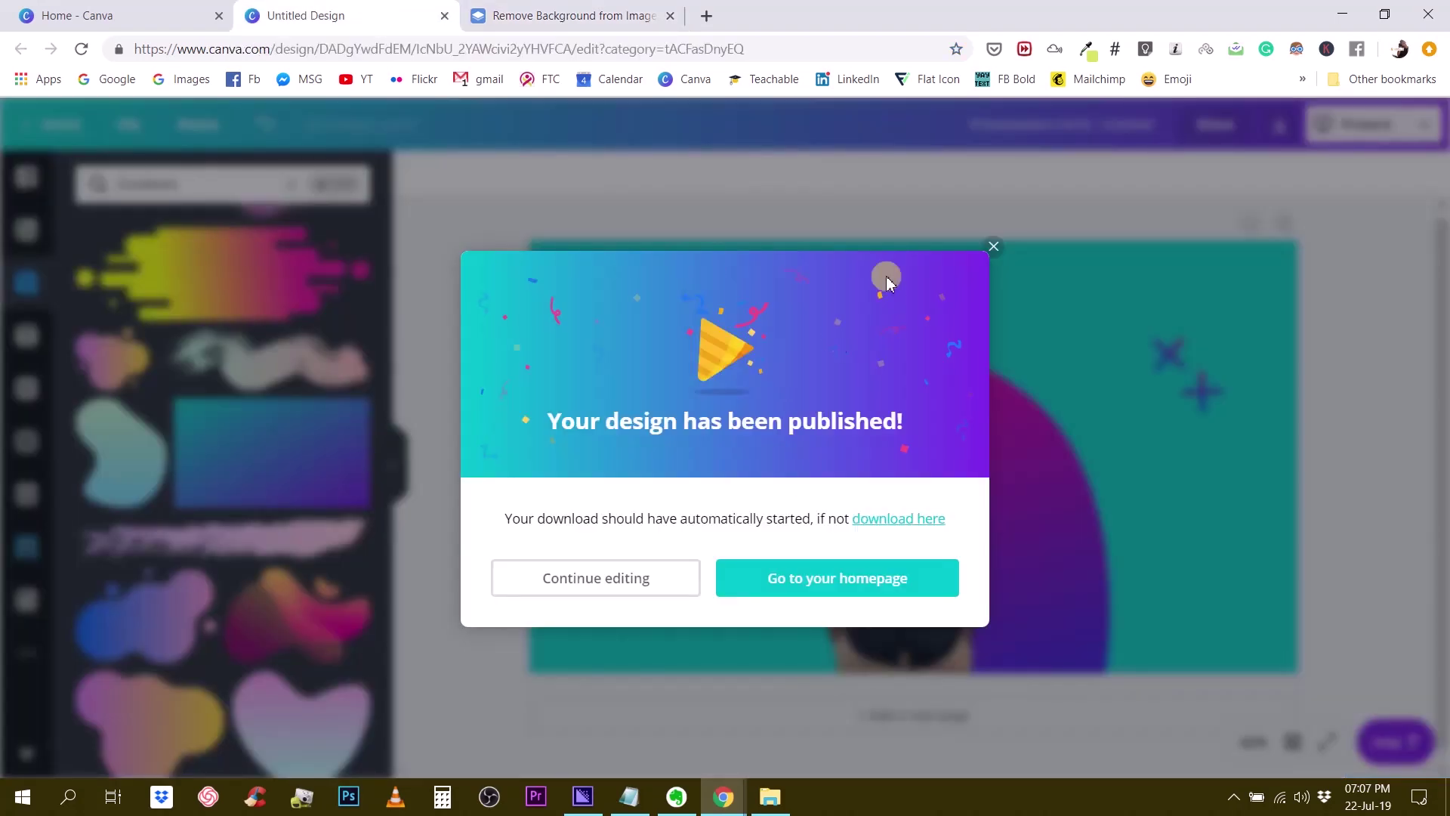
left_click(994, 247)
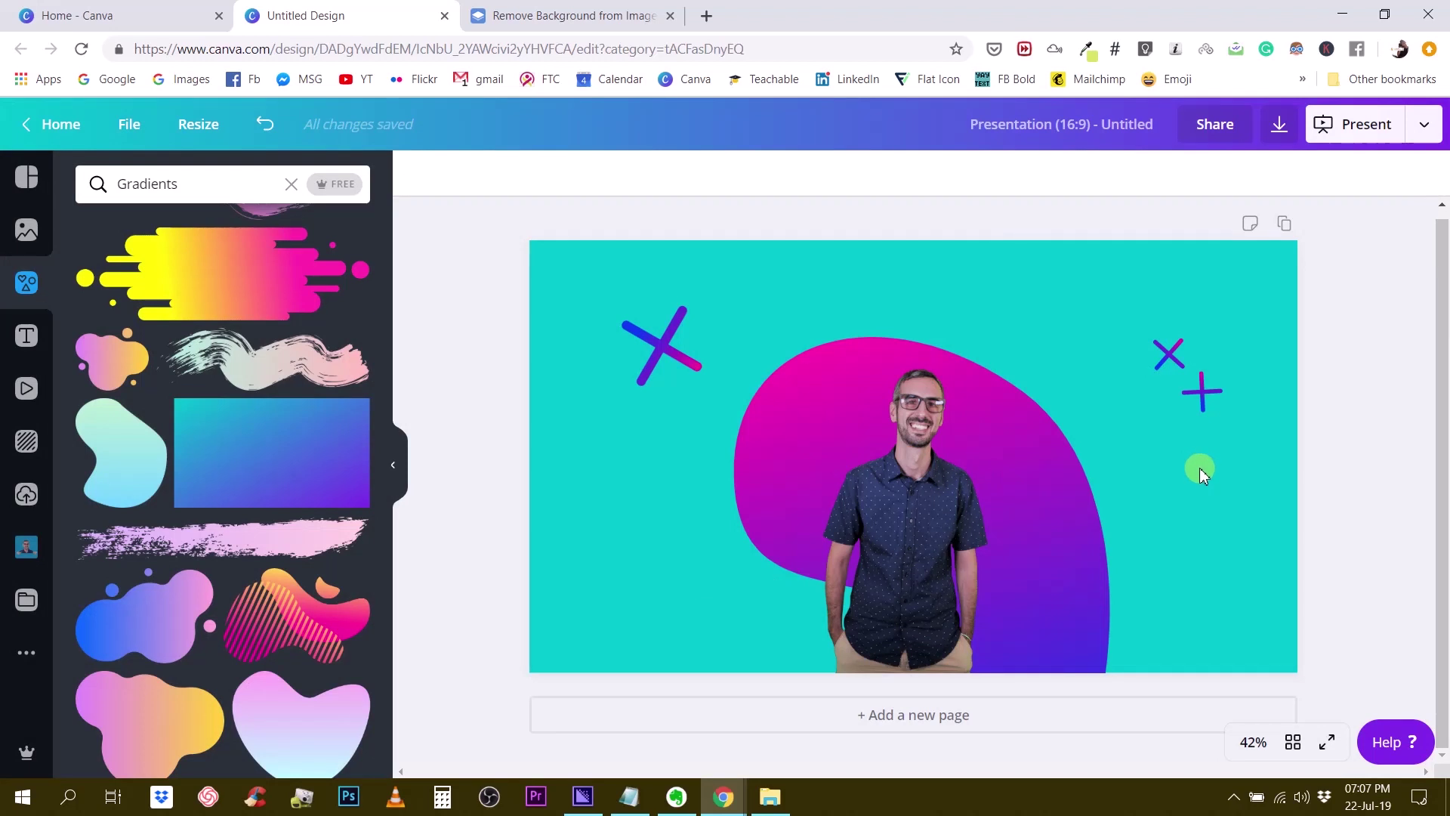